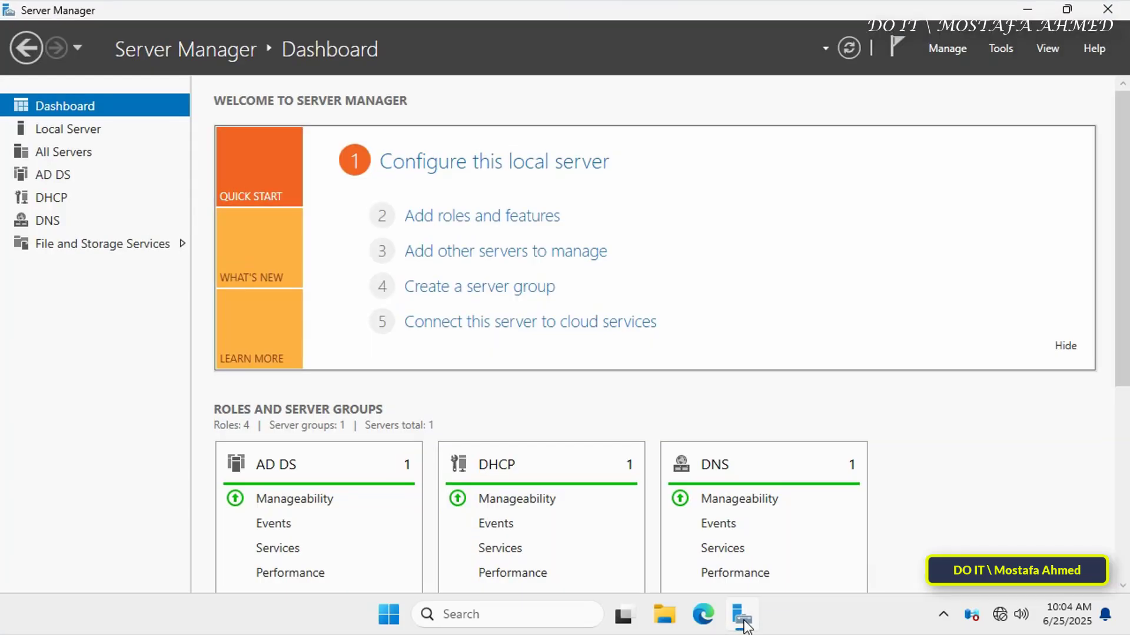
Step: Review the Ethernet0 adapter's IPv4 address settings on the server, accept them as they are, and close Network Connections
{"action": "left_click", "coordinate": [130, 128]}
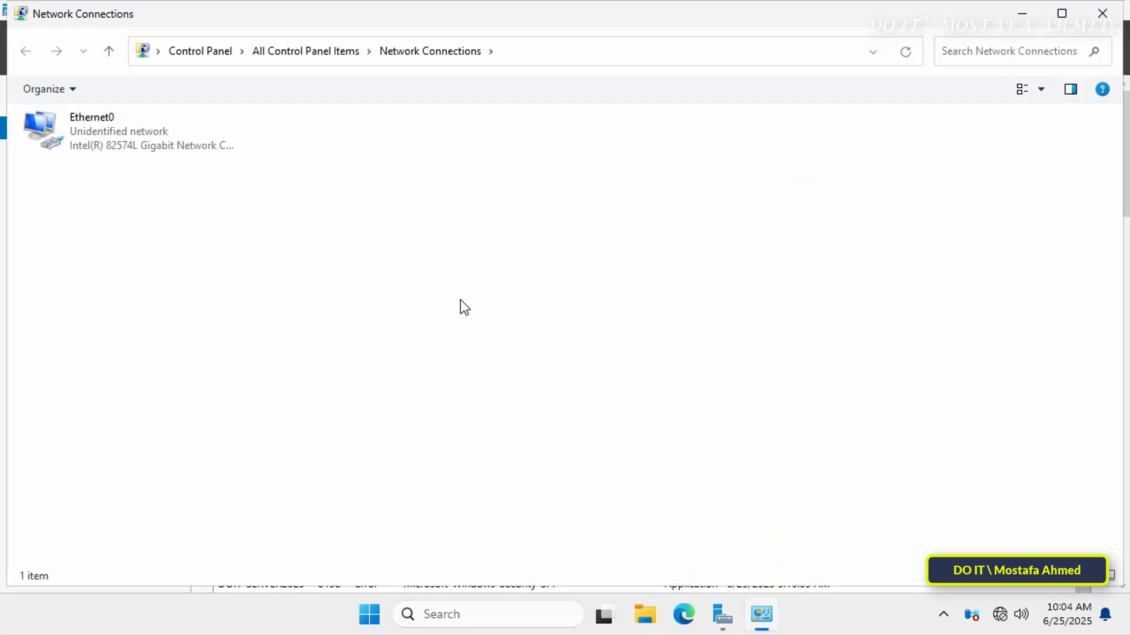
{"action": "left_click", "coordinate": [122, 132]}
{"action": "right_click", "coordinate": [121, 132]}
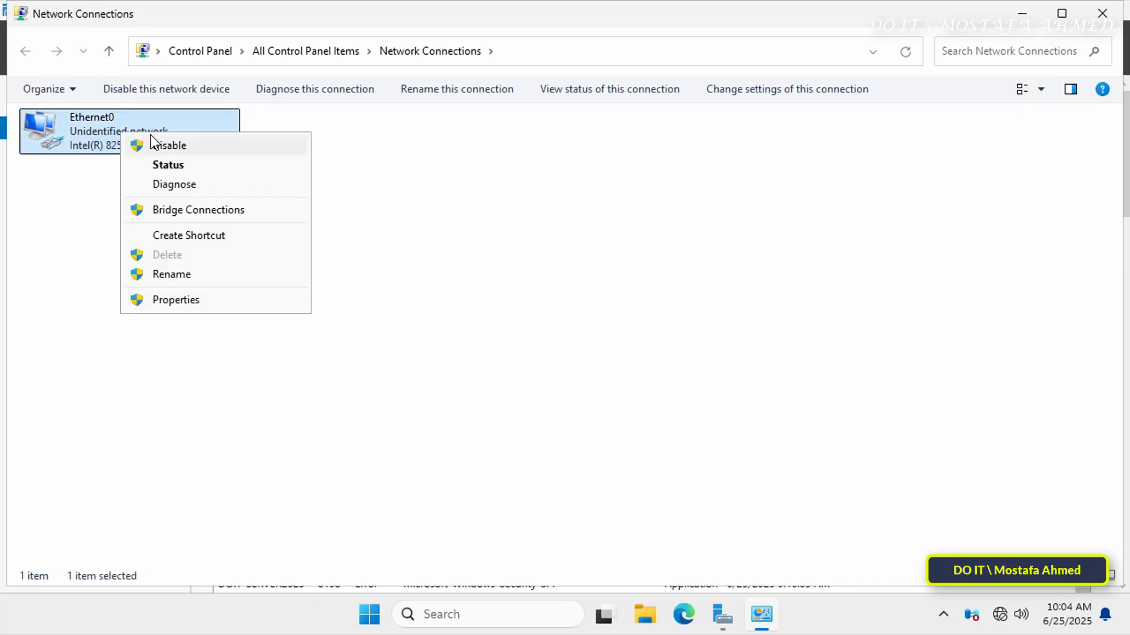
{"action": "left_click", "coordinate": [183, 300]}
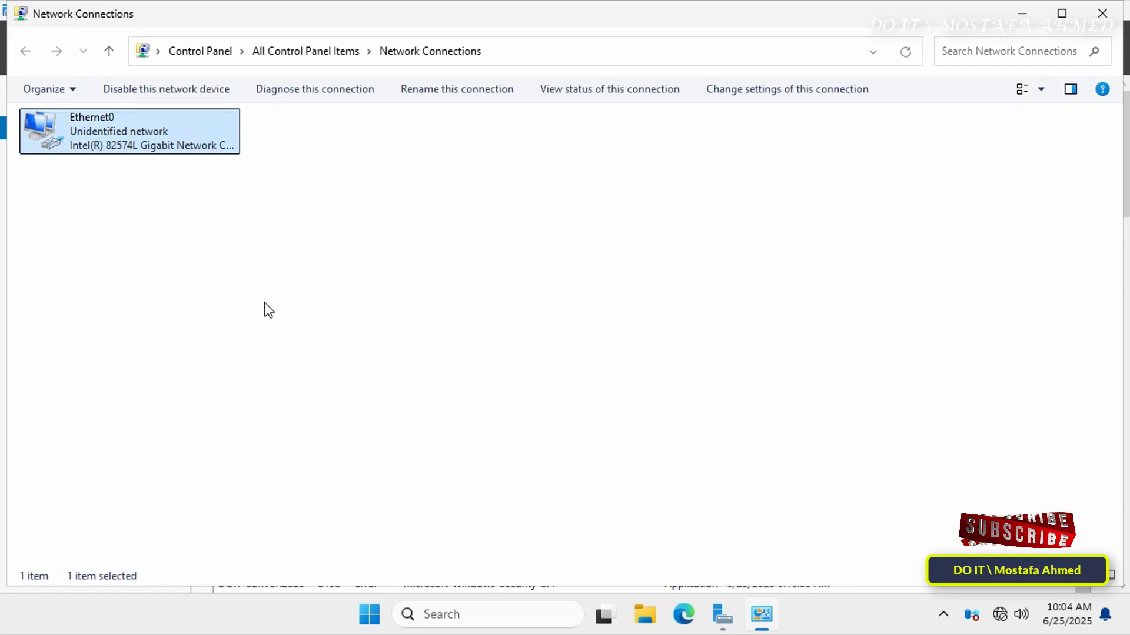
{"action": "double_click", "coordinate": [220, 291]}
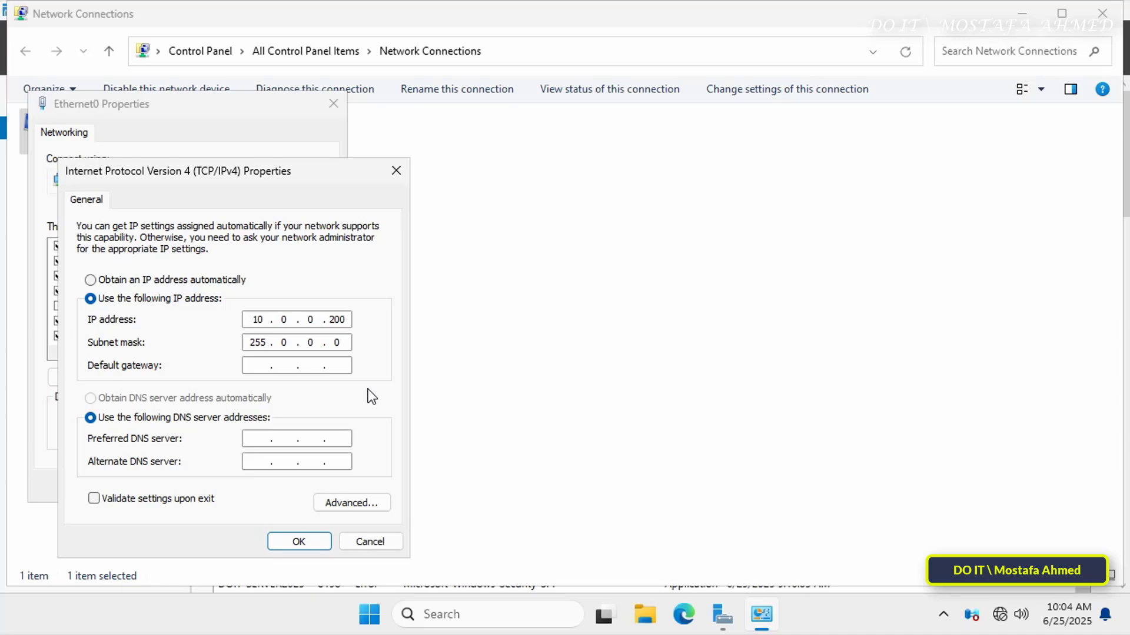
{"action": "left_click", "coordinate": [299, 541]}
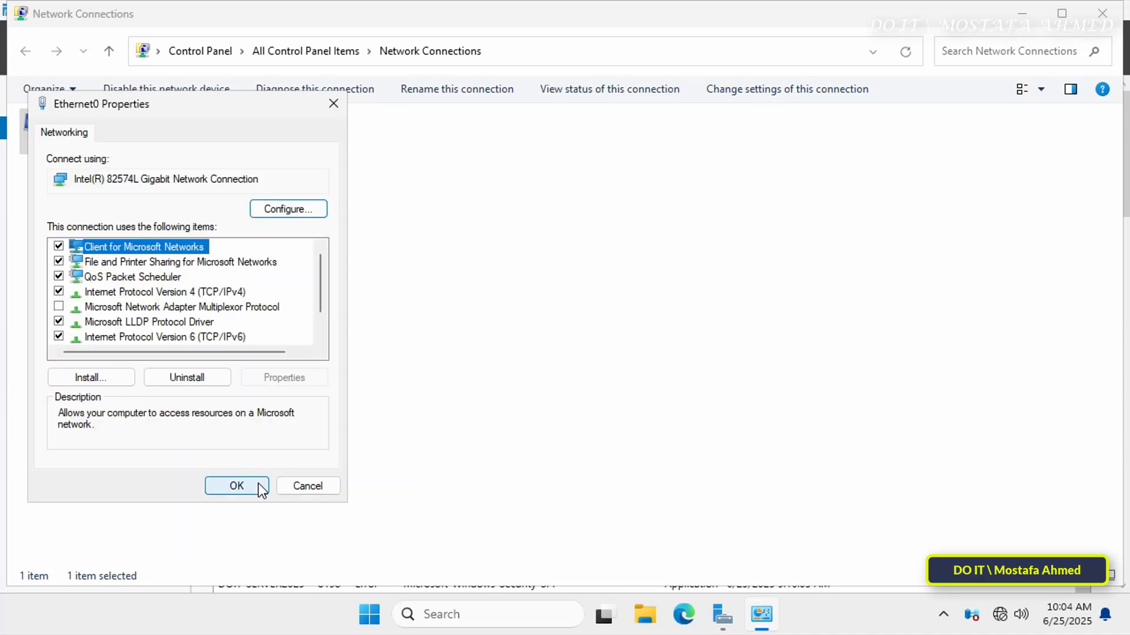
{"action": "left_click", "coordinate": [254, 484]}
{"action": "left_click", "coordinate": [1102, 13]}
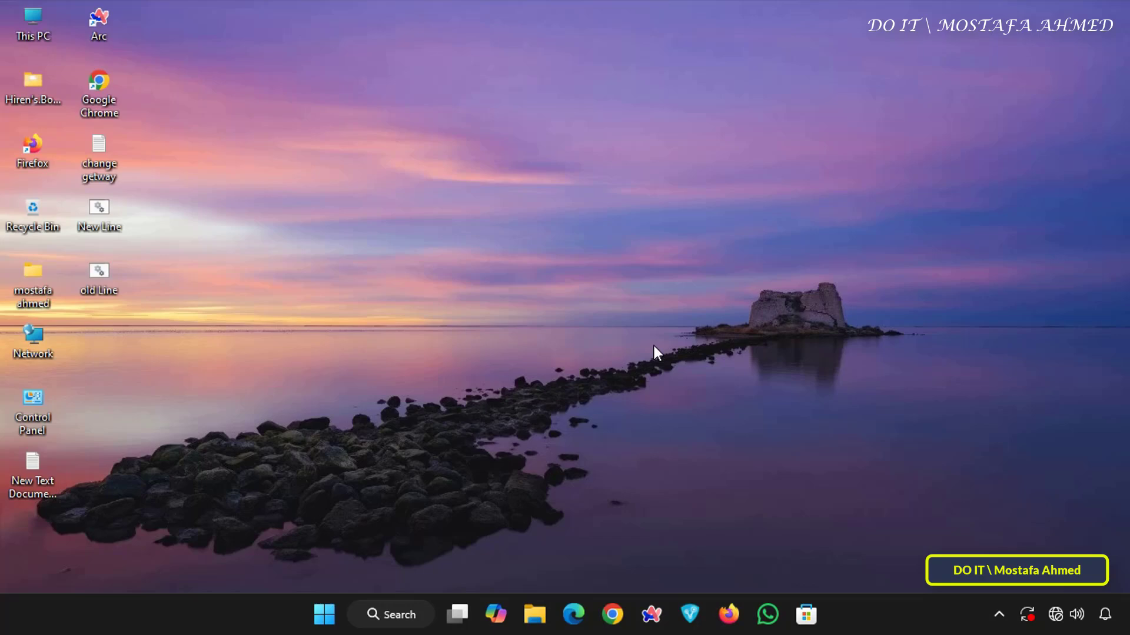
Step: Switch to the first client computer and run ncpa.cpl to open its Network Connections
{"action": "key", "text": "super+r"}
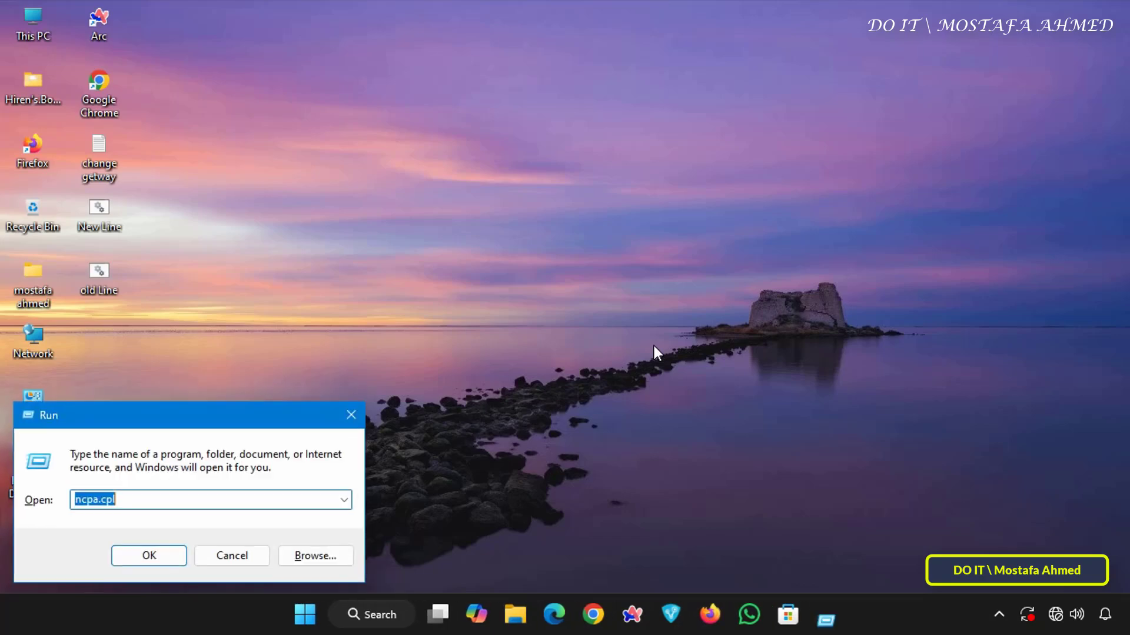
{"action": "type", "text": "ncp"}
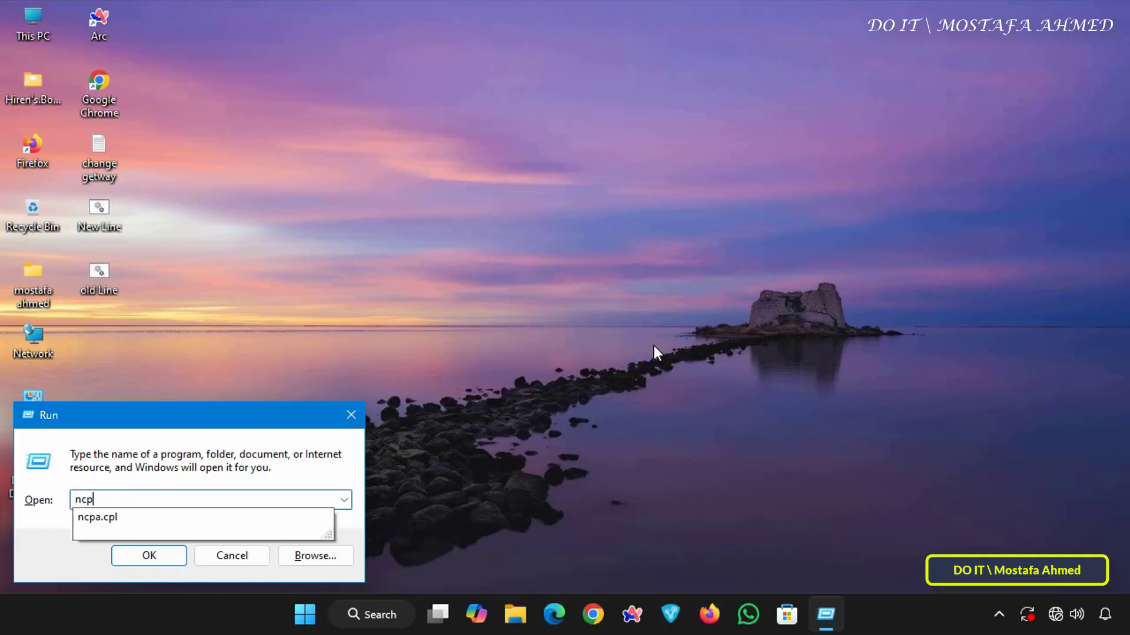
{"action": "type", "text": "a.cp"}
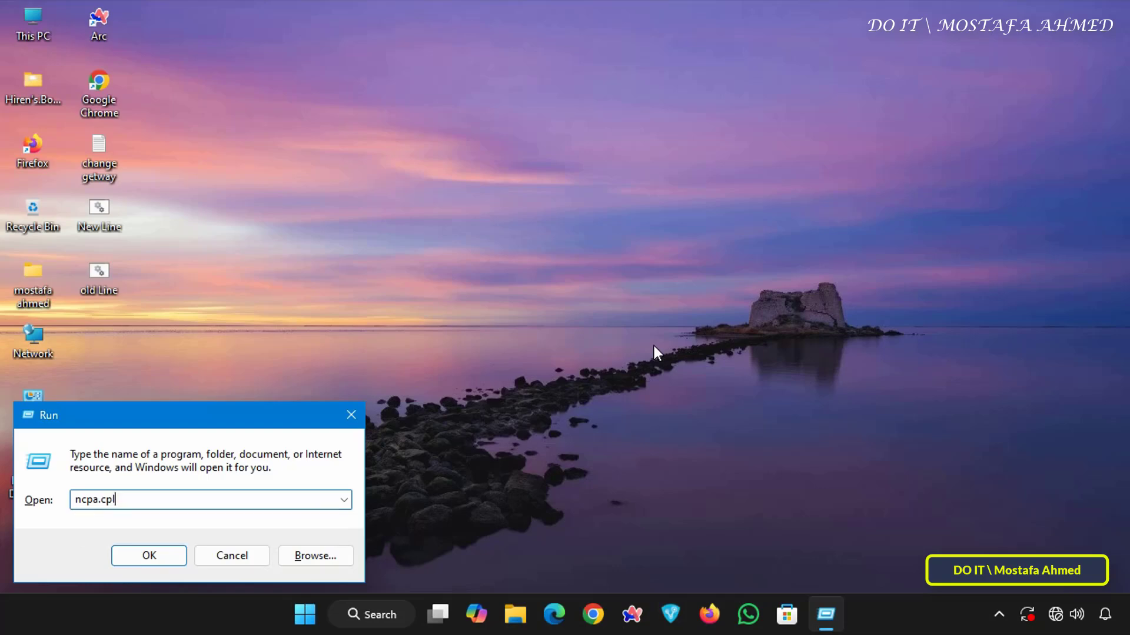
{"action": "type", "text": "l"}
{"action": "key", "text": "Return"}
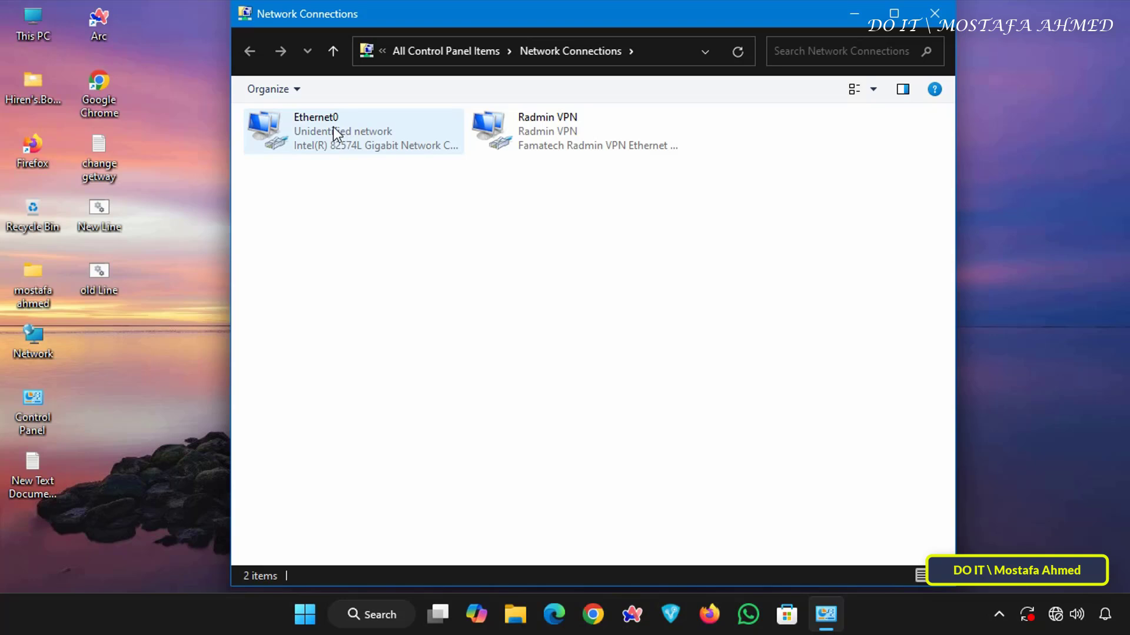
Step: Review the IPv4 address and subnet mask of the first client's Ethernet0 adapter, accepting both properties dialogs
{"action": "left_click", "coordinate": [330, 130]}
{"action": "right_click", "coordinate": [330, 129]}
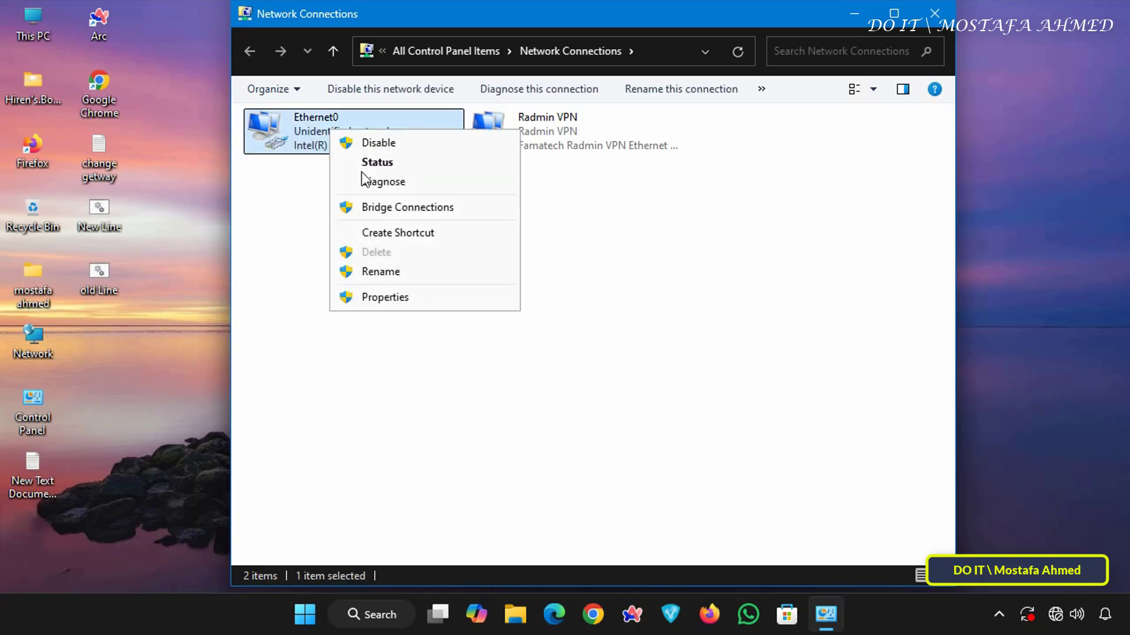
{"action": "left_click", "coordinate": [429, 301]}
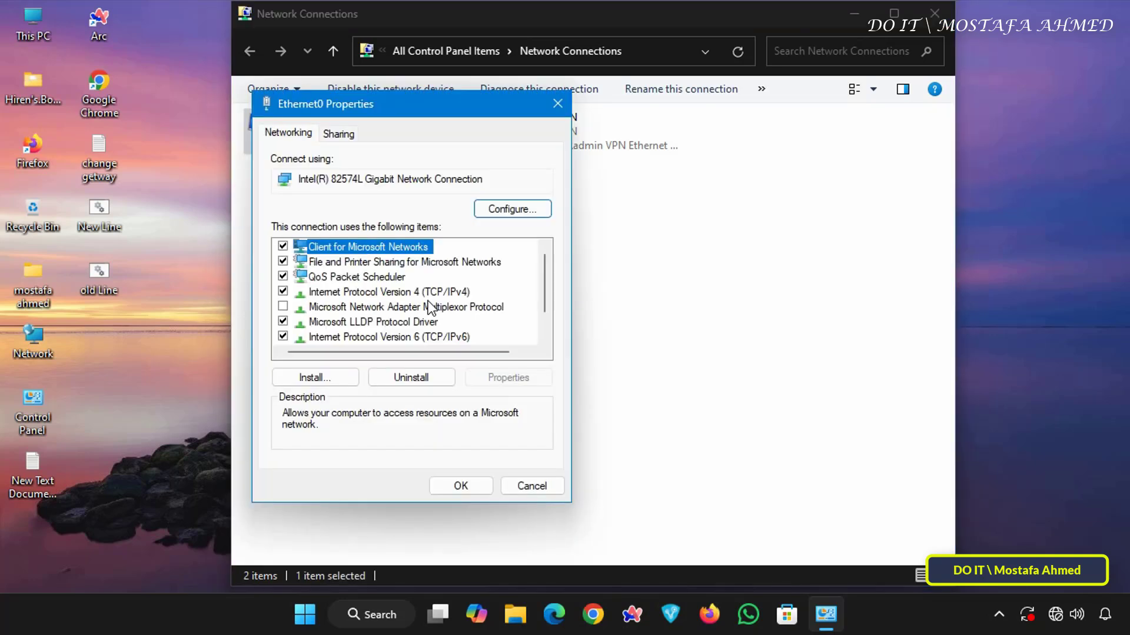
{"action": "left_click", "coordinate": [447, 295]}
{"action": "left_click", "coordinate": [512, 376]}
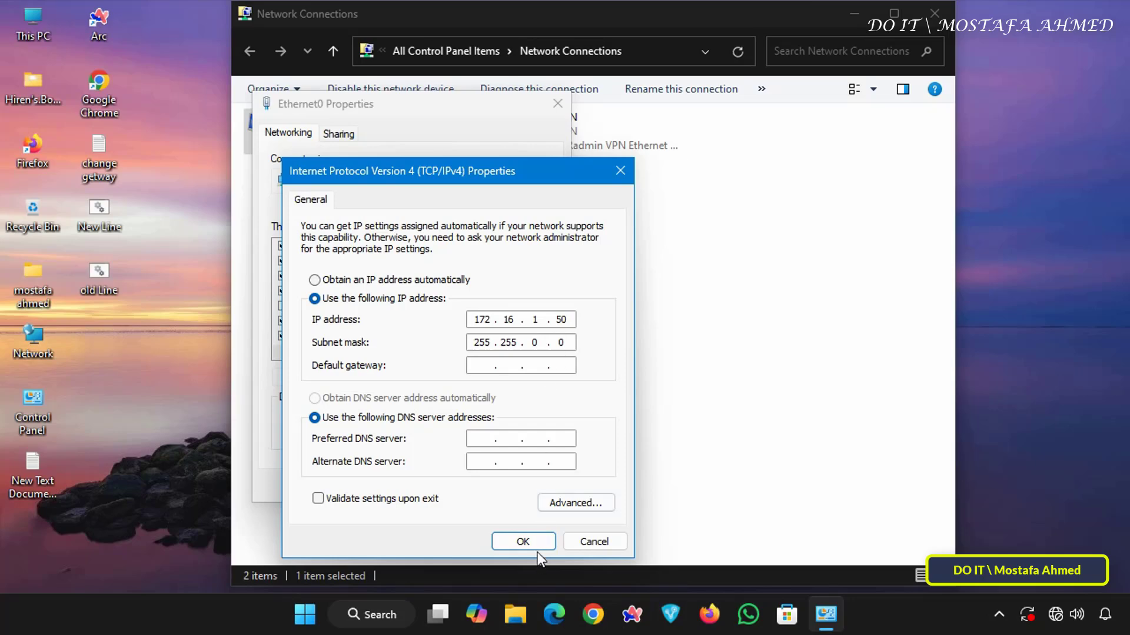
{"action": "left_click", "coordinate": [523, 541]}
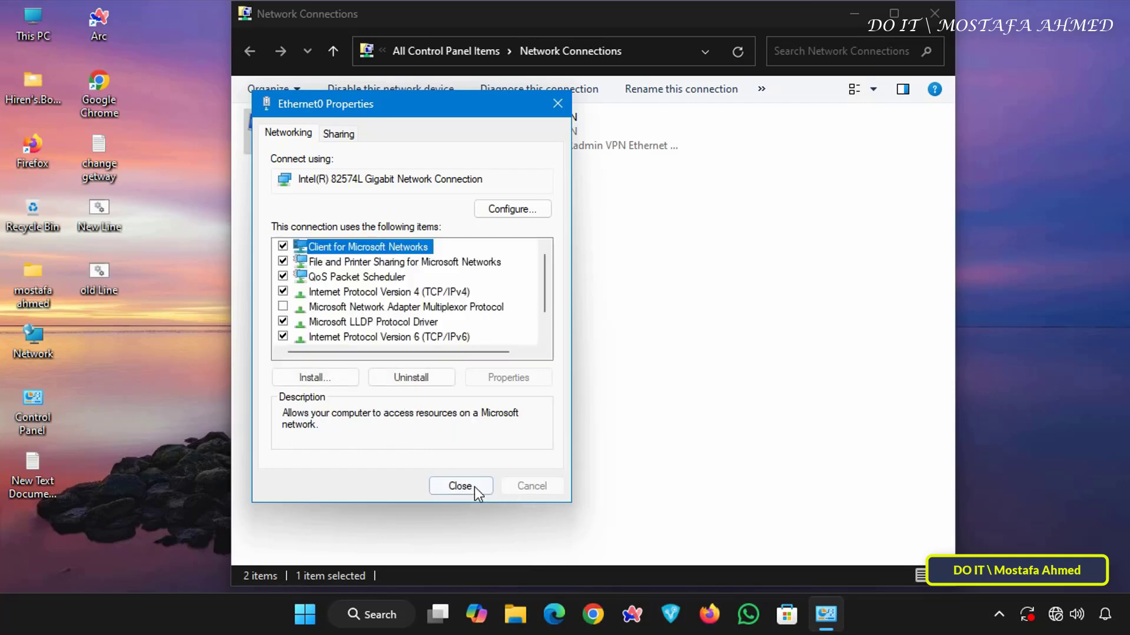
{"action": "left_click", "coordinate": [474, 486]}
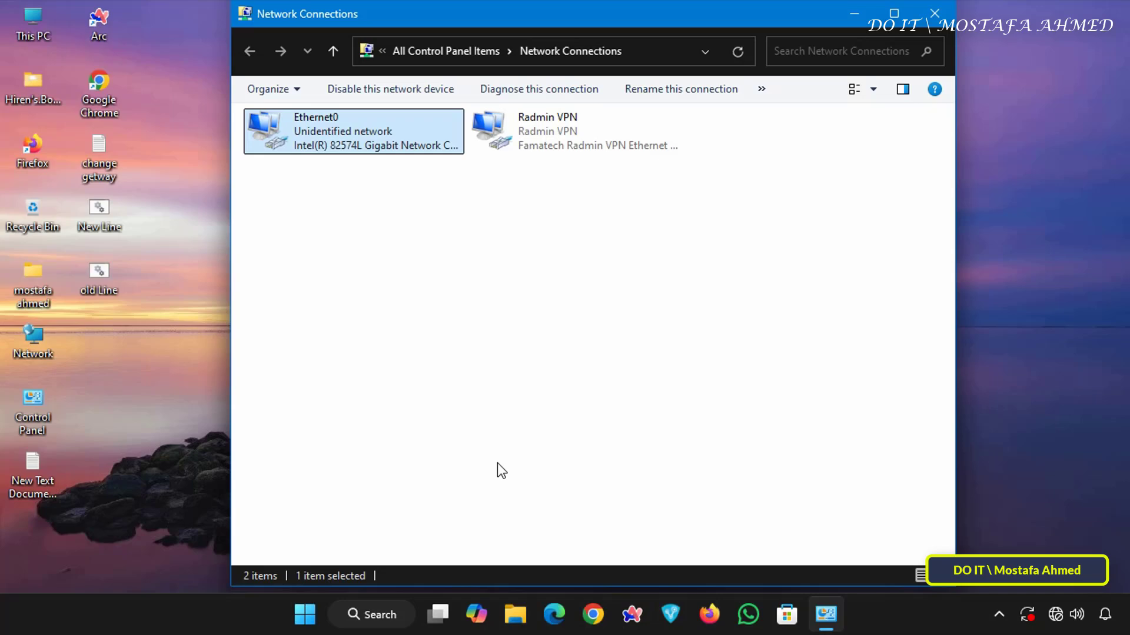
Step: Ping the server at 10.0.0.200 from a command prompt on the first client, and close its open windows
{"action": "key", "text": "super+r"}
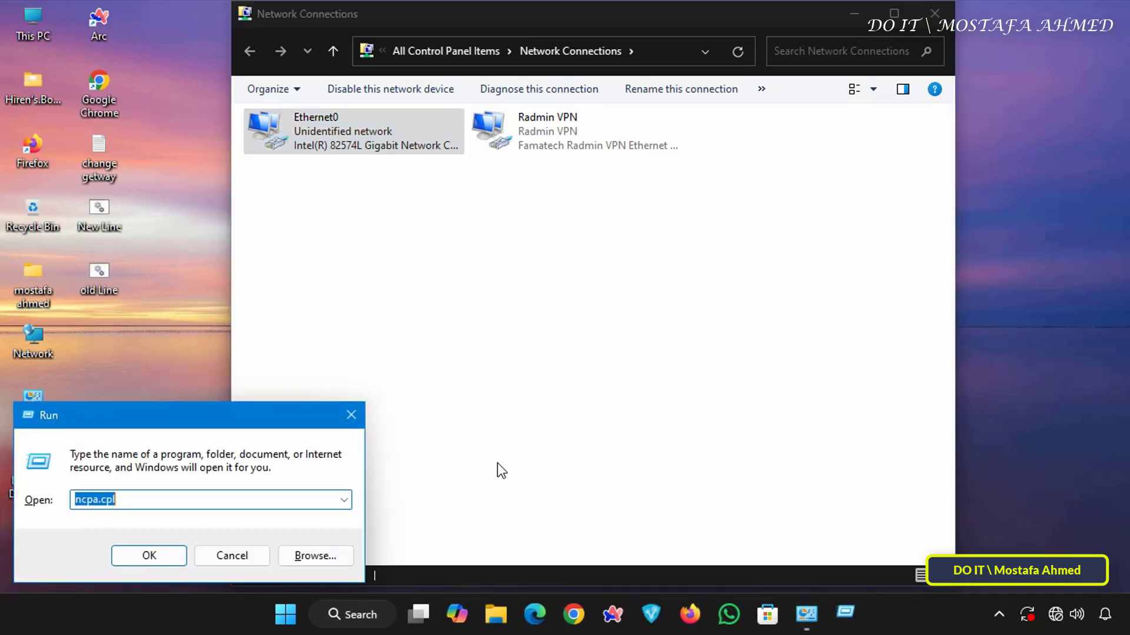
{"action": "type", "text": "cmd"}
{"action": "key", "text": "Return"}
{"action": "type", "text": "ping 10.0.0.200"}
{"action": "key", "text": "Return"}
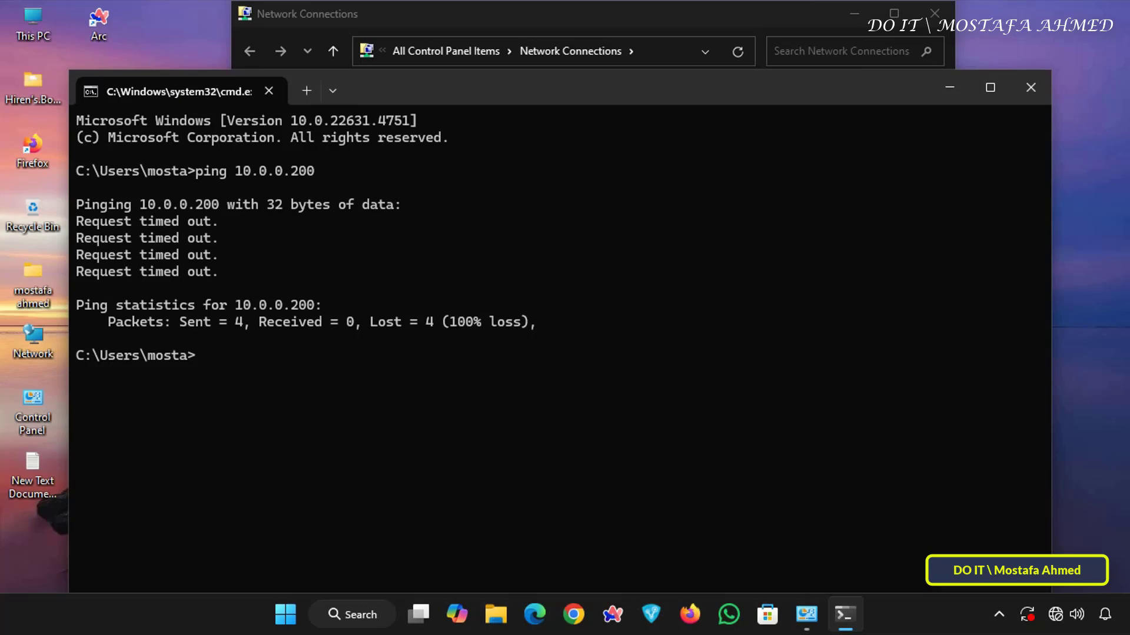
{"action": "left_click", "coordinate": [1030, 88]}
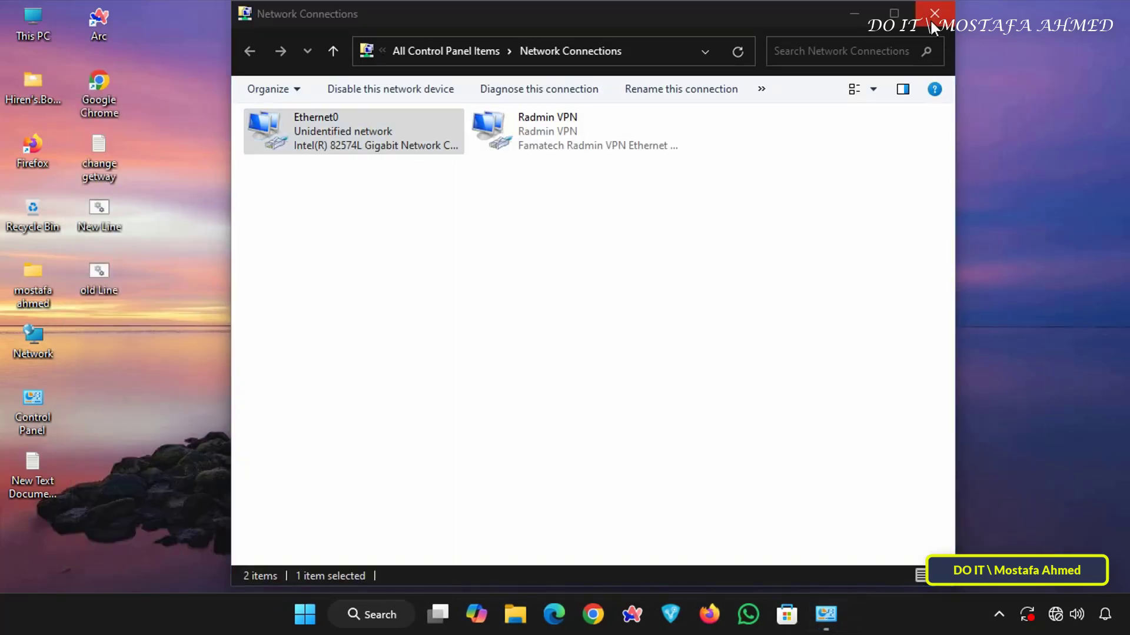
{"action": "left_click", "coordinate": [933, 14]}
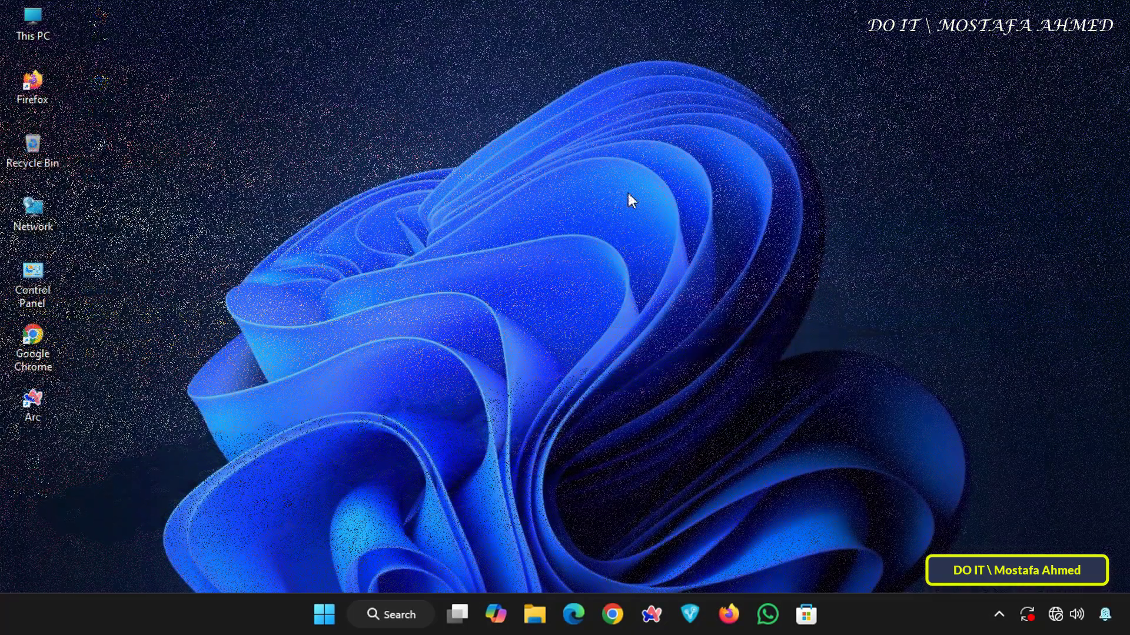
Step: Switch to the second client computer and run ncpa.cpl to open its Network Connections
{"action": "key", "text": "super+r"}
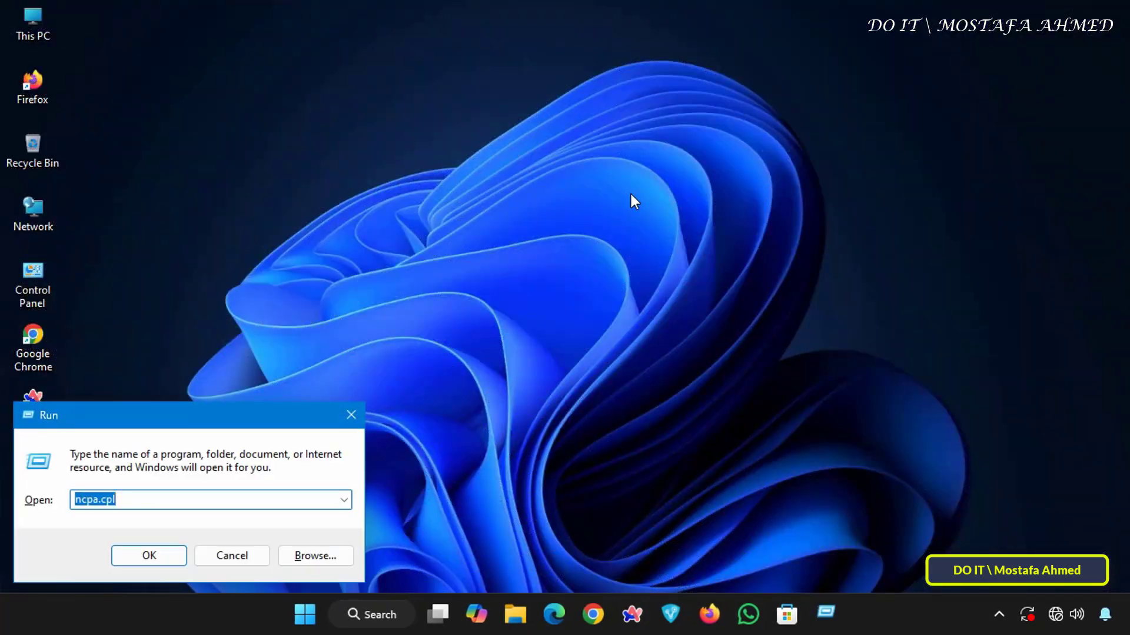
{"action": "type", "text": "n"}
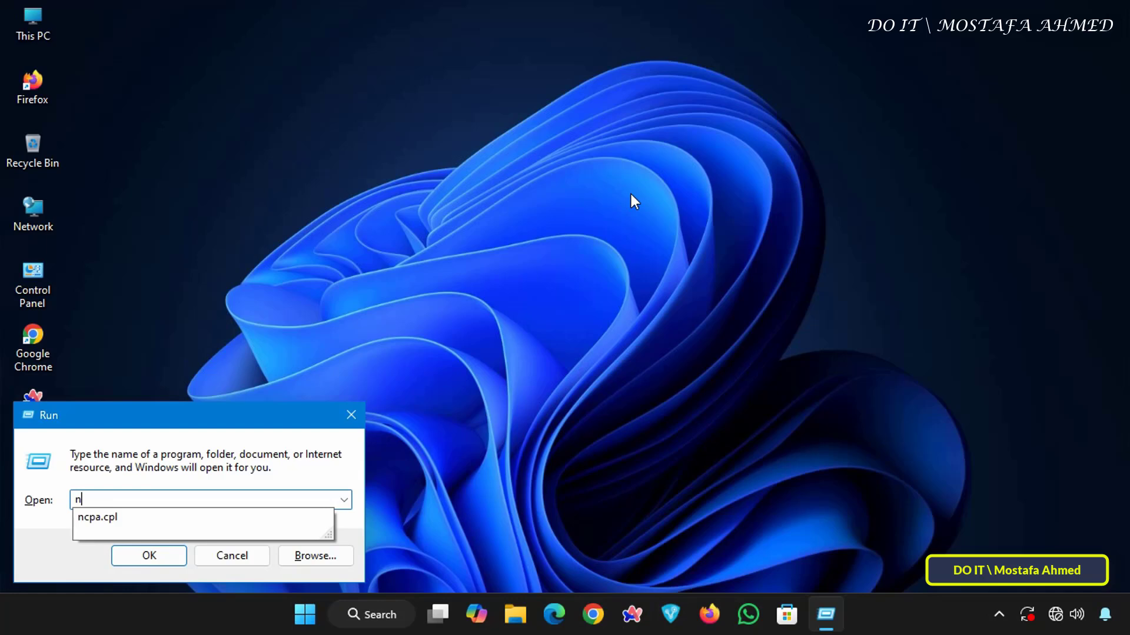
{"action": "type", "text": "cp"}
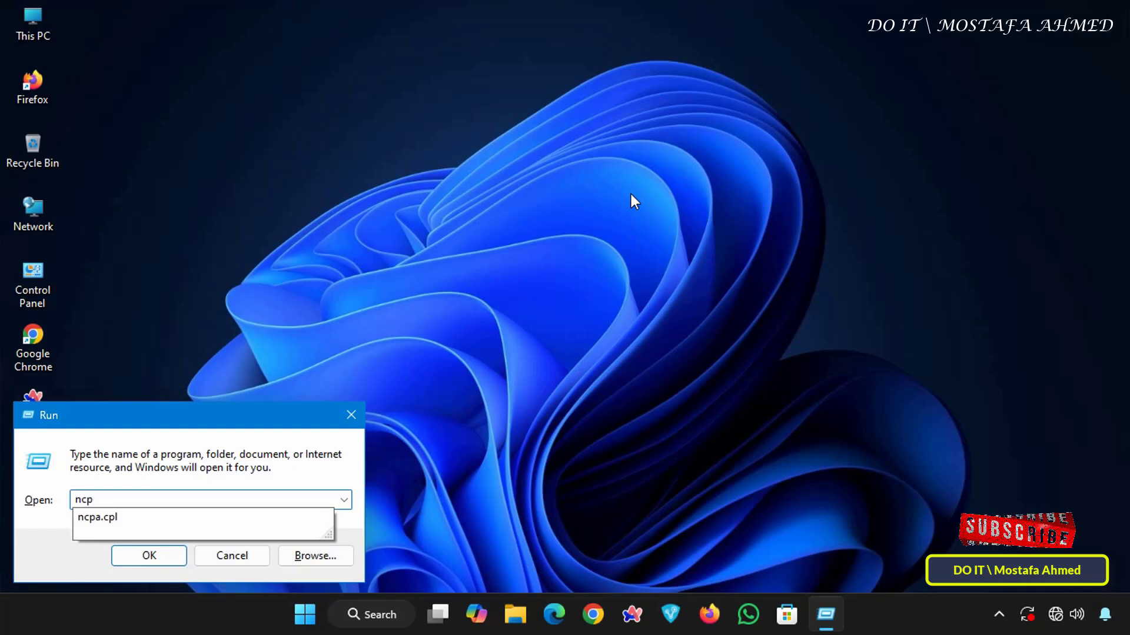
{"action": "type", "text": "a.cpl"}
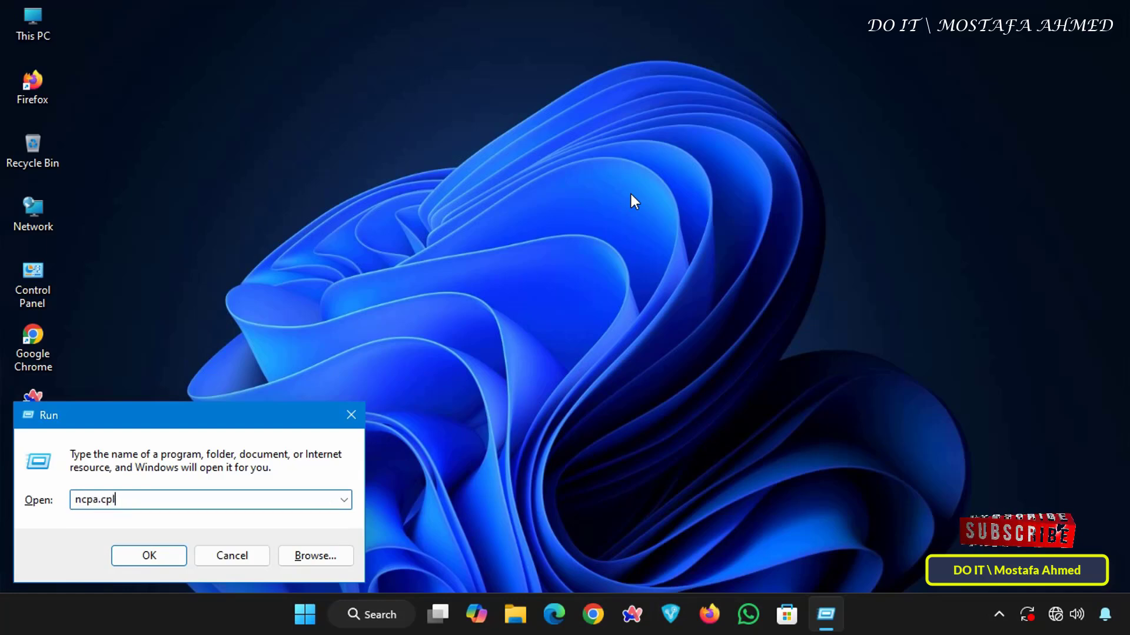
{"action": "key", "text": "Return"}
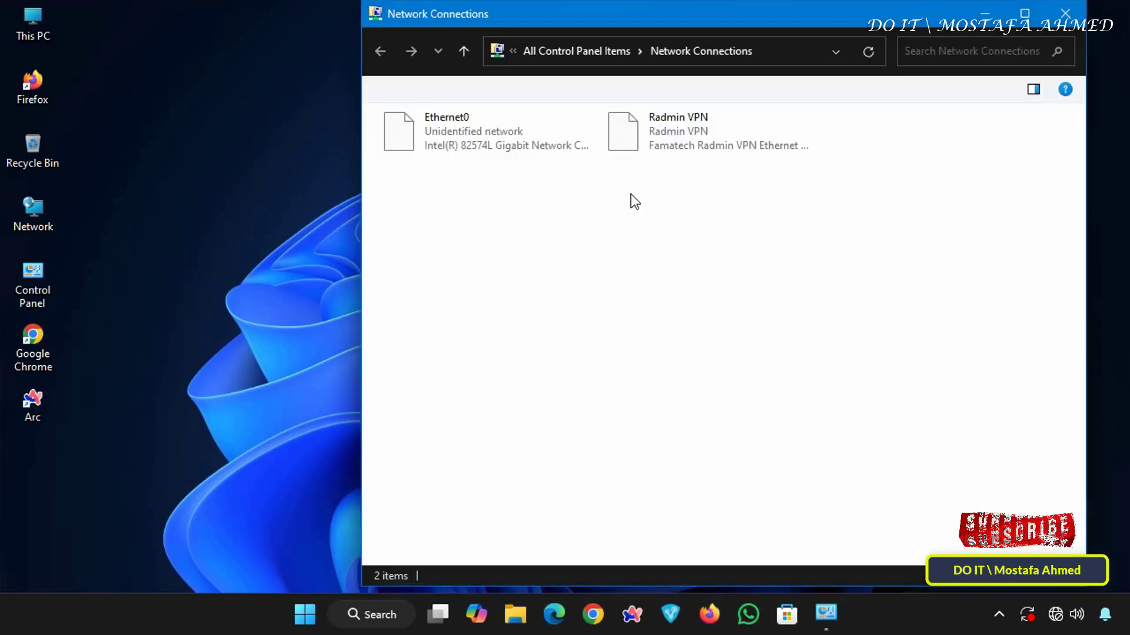
Step: Review the IPv4 address and subnet mask of the second client's Ethernet0 adapter, accepting both properties dialogs
{"action": "left_click", "coordinate": [484, 133]}
{"action": "right_click", "coordinate": [474, 132]}
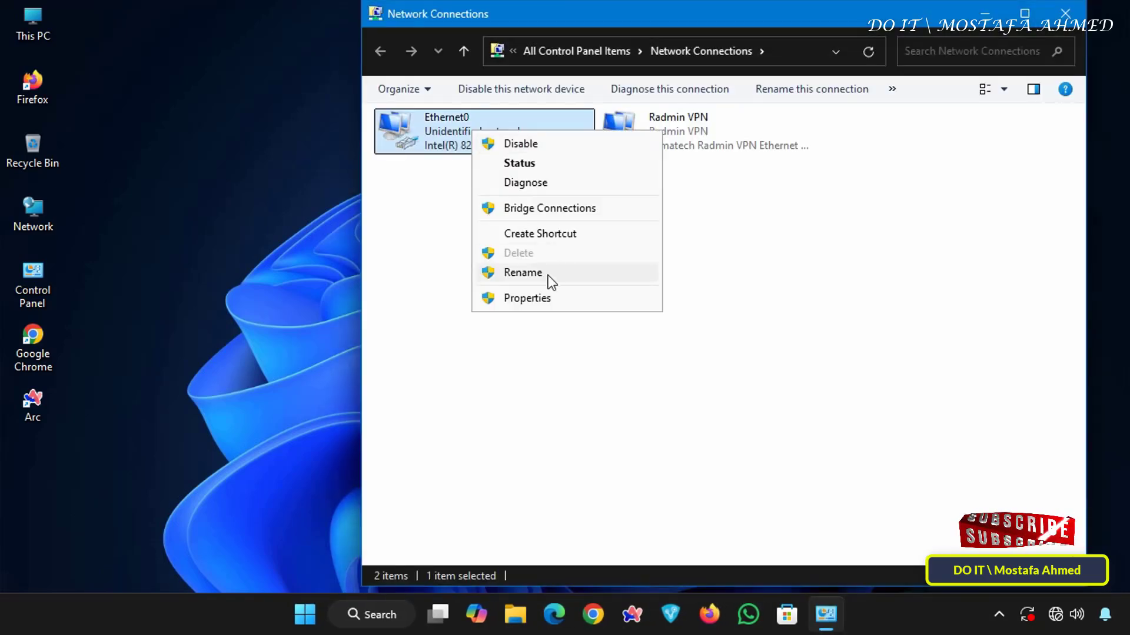
{"action": "left_click", "coordinate": [550, 299]}
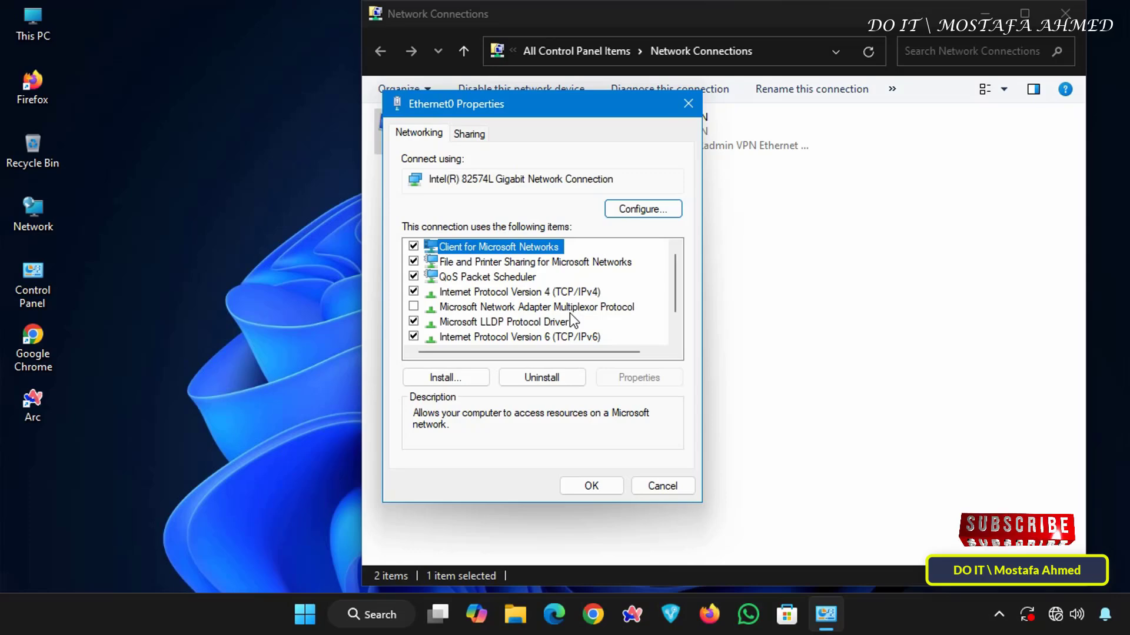
{"action": "left_click", "coordinate": [569, 294]}
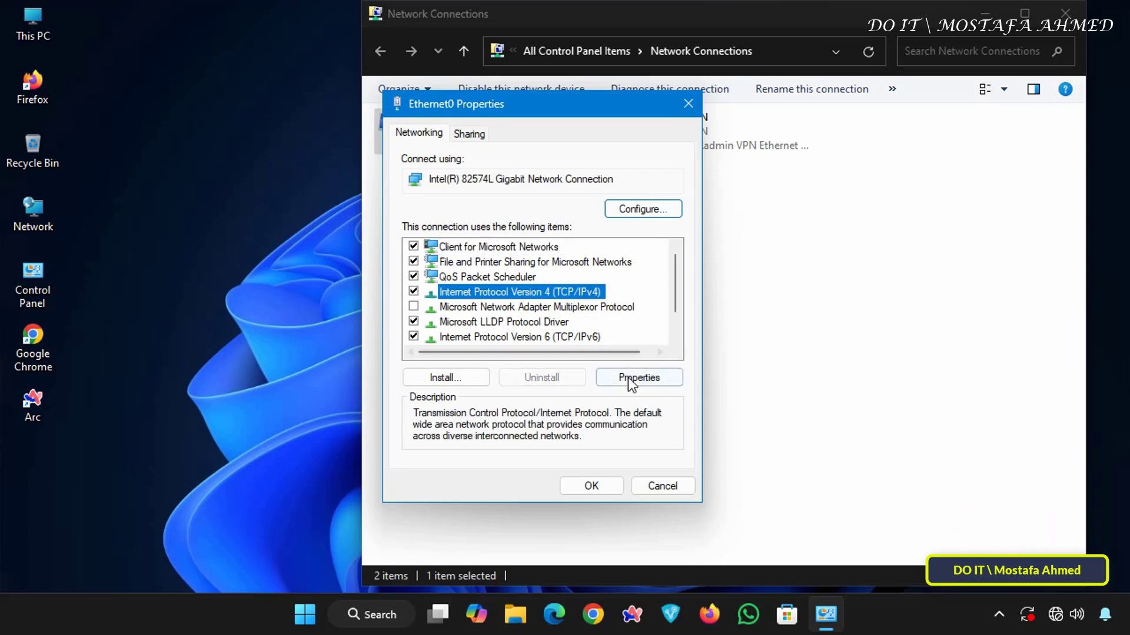
{"action": "left_click", "coordinate": [629, 379]}
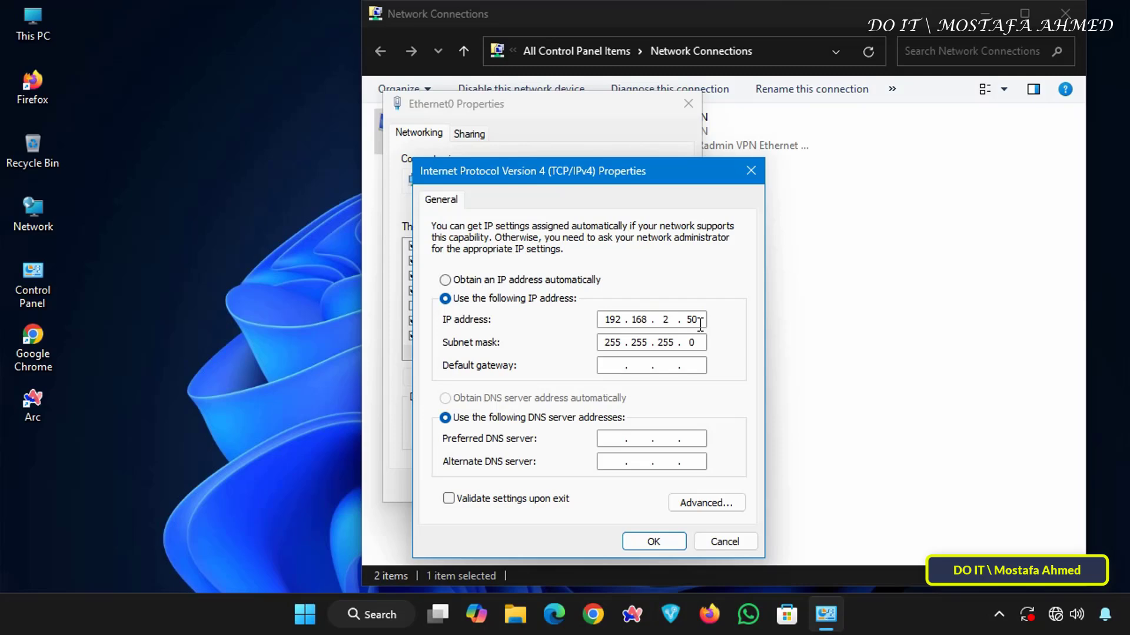
{"action": "left_click", "coordinate": [662, 542]}
{"action": "left_click", "coordinate": [610, 486]}
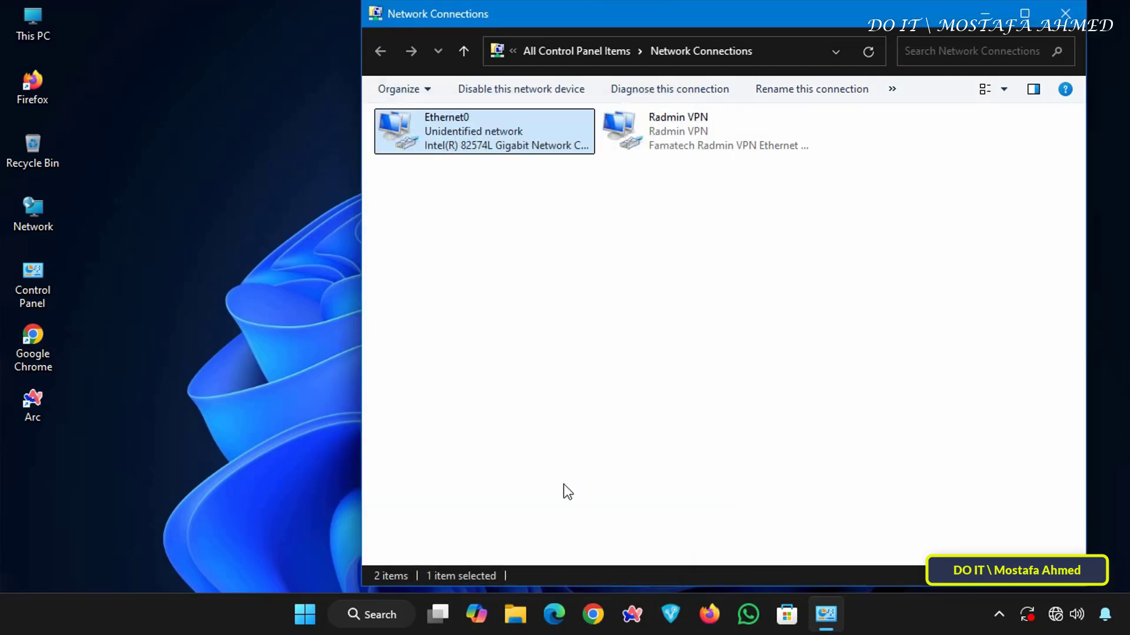
Step: Ping the server at 10.0.0.200 from a command prompt on the second client, and close the prompt
{"action": "key", "text": "super+r"}
{"action": "type", "text": "cmd"}
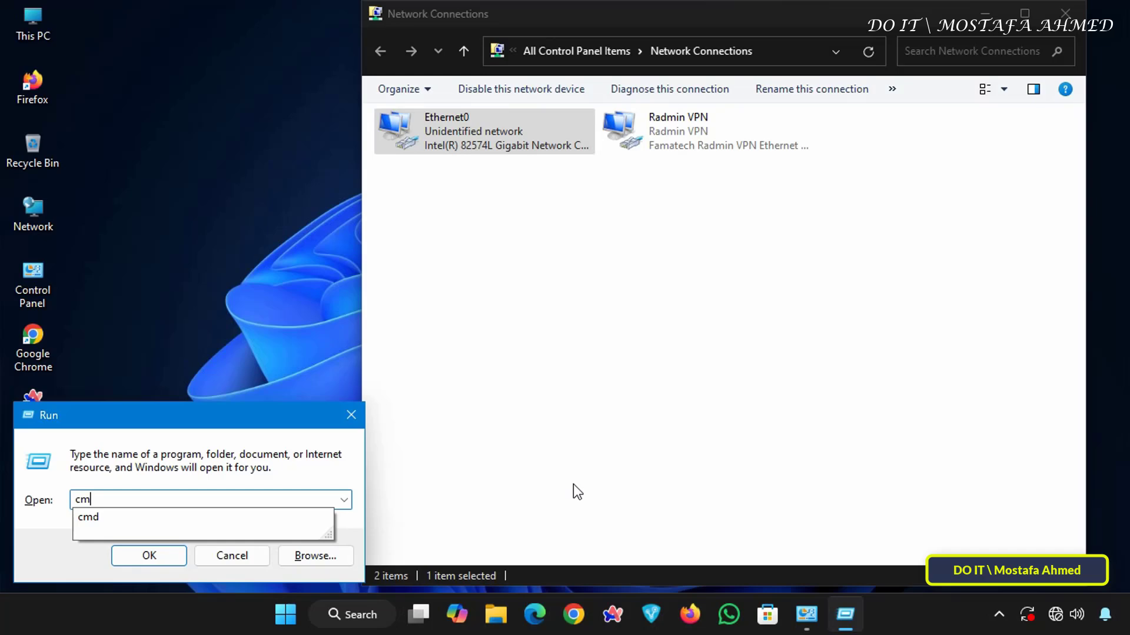
{"action": "key", "text": "Return"}
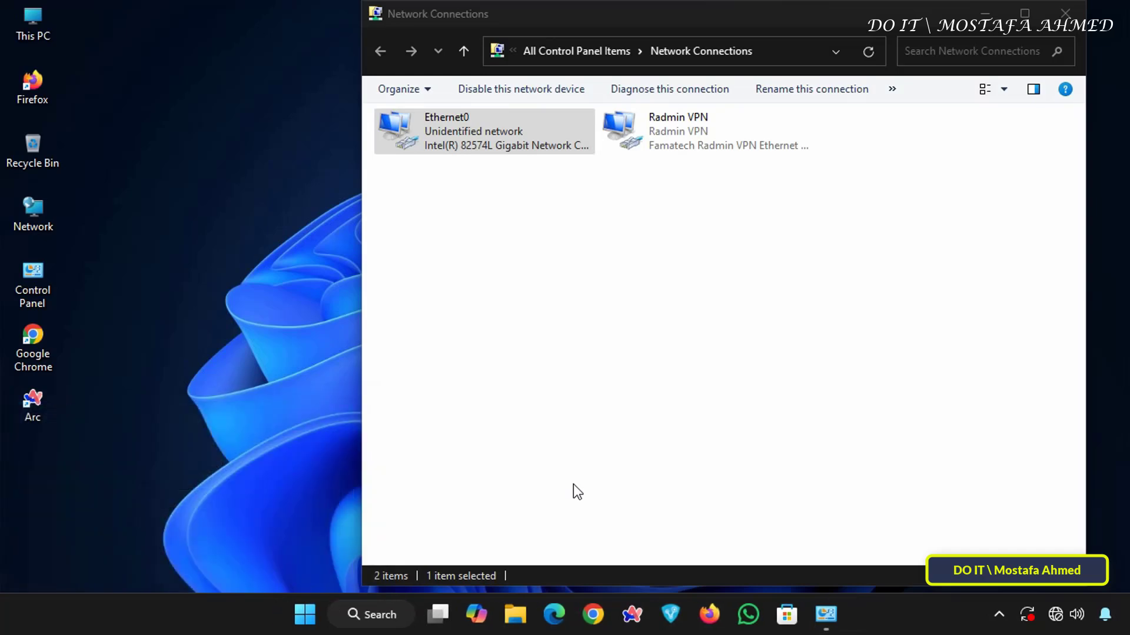
{"action": "type", "text": "ping 10.0.0.200"}
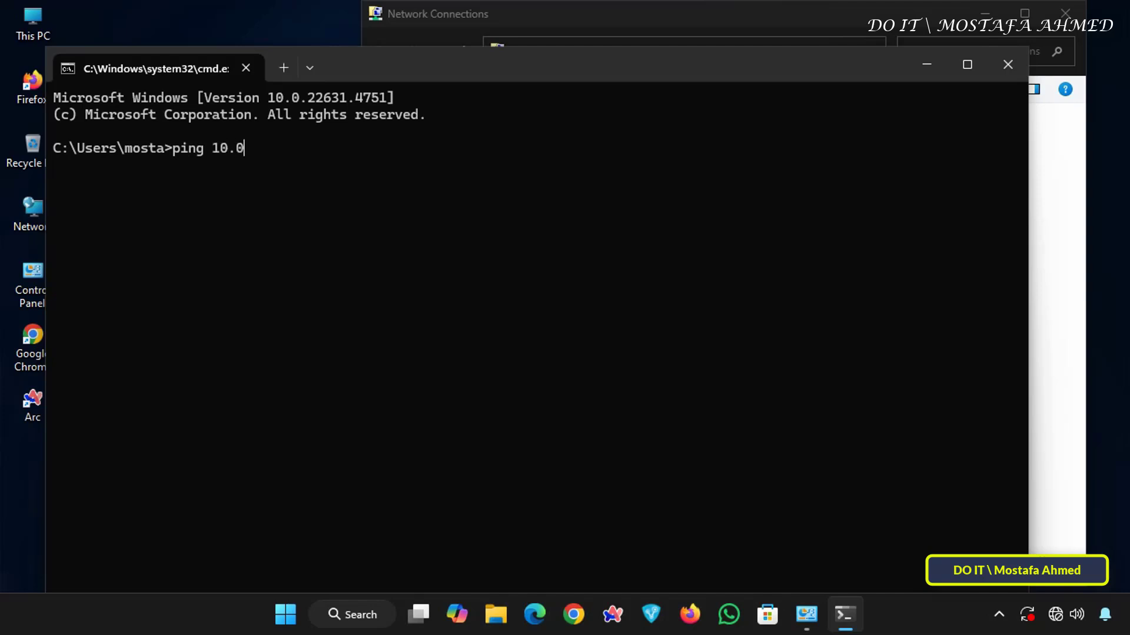
{"action": "key", "text": "Return"}
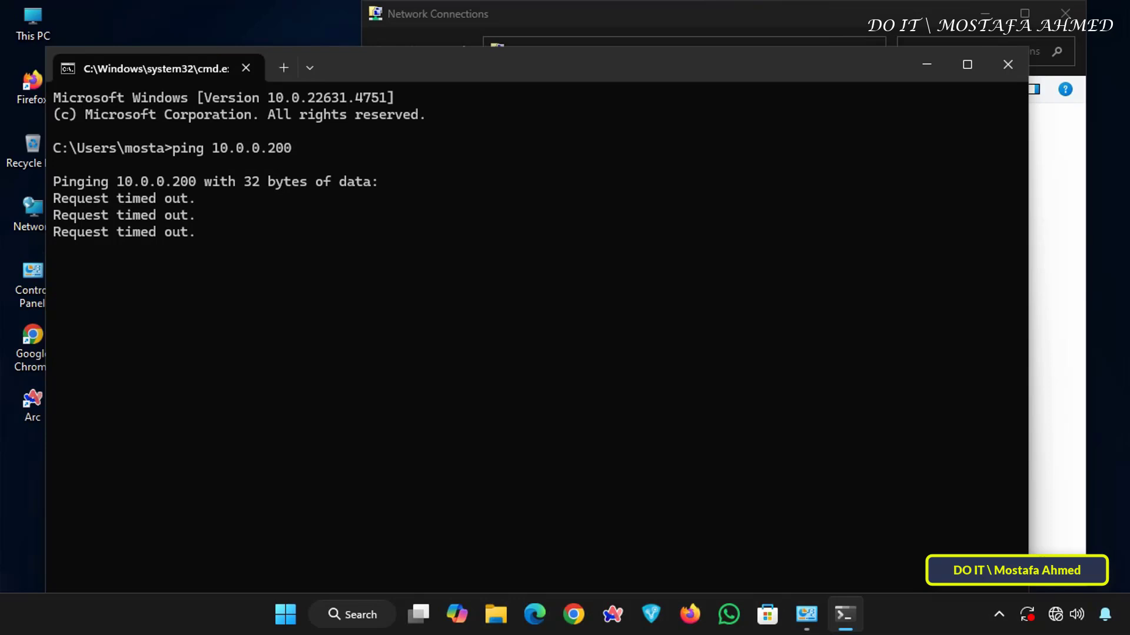
{"action": "left_click", "coordinate": [1007, 63]}
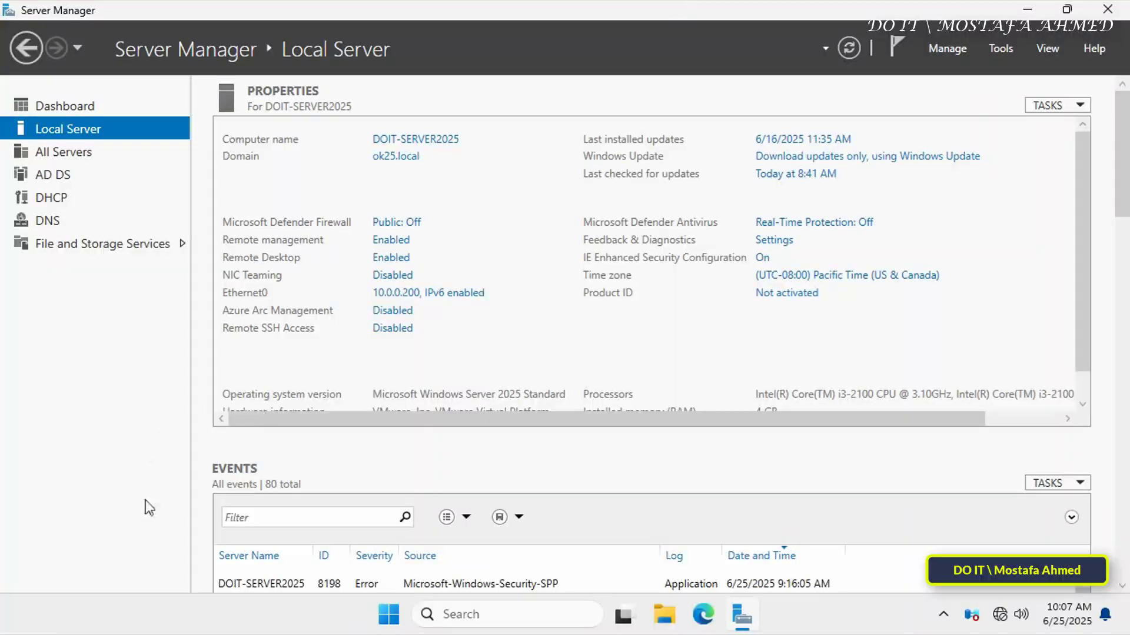
Step: From a command prompt on the server, ping the clients at 172.16.1.50 and 192.168.2.50, and close the prompt
{"action": "key", "text": "super+r"}
{"action": "type", "text": "cmd"}
{"action": "key", "text": "Return"}
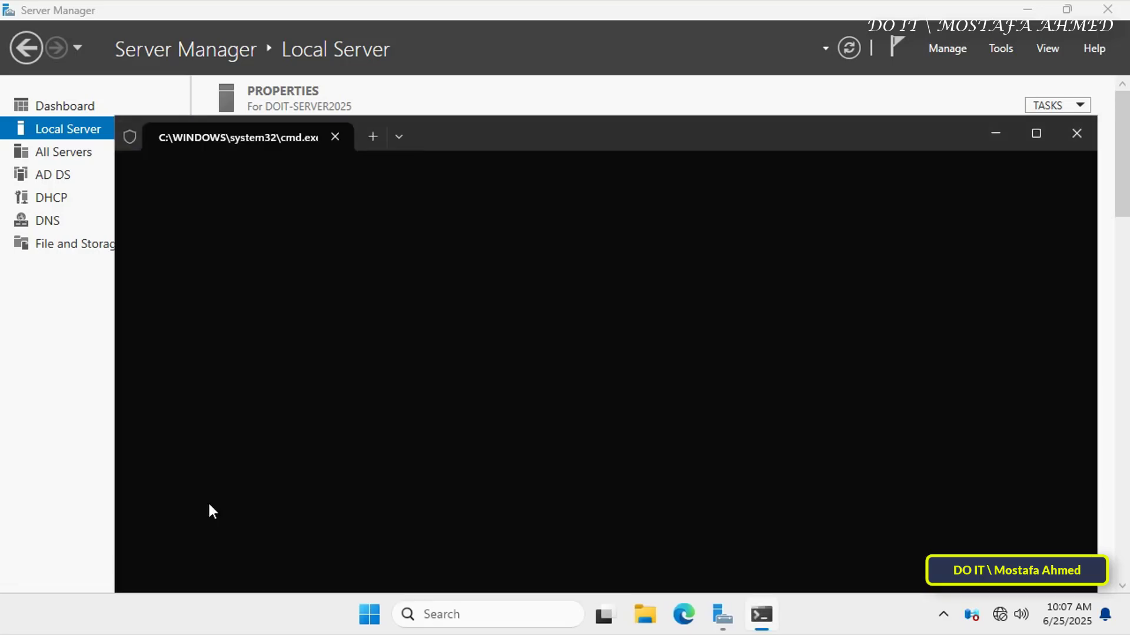
{"action": "type", "text": "ping "}
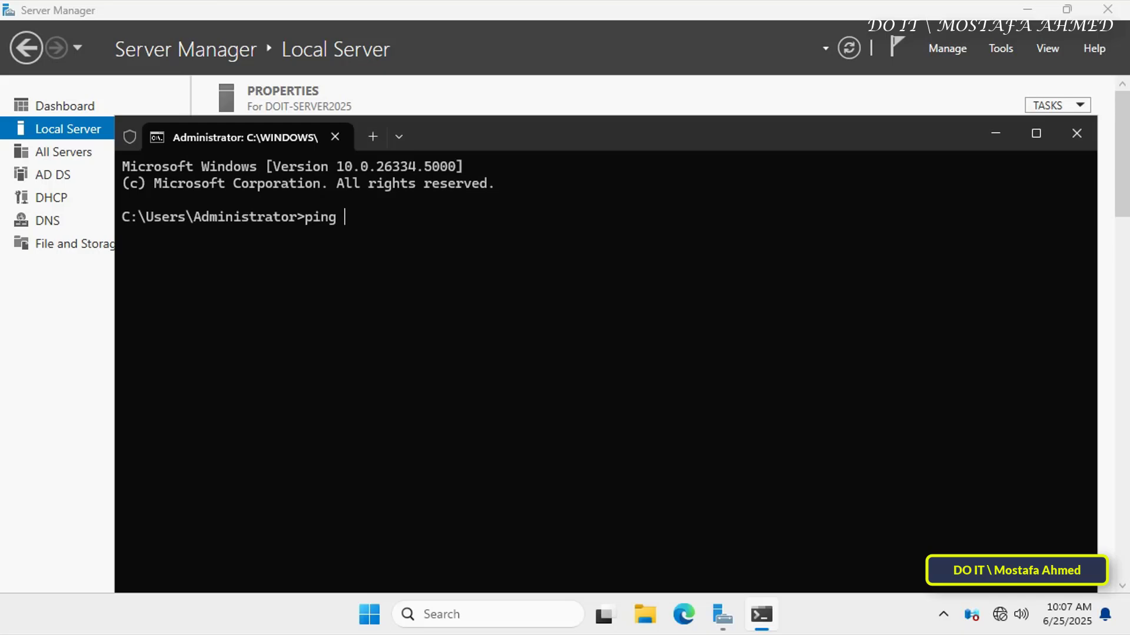
{"action": "type", "text": "172.16.1.50"}
{"action": "key", "text": "Return"}
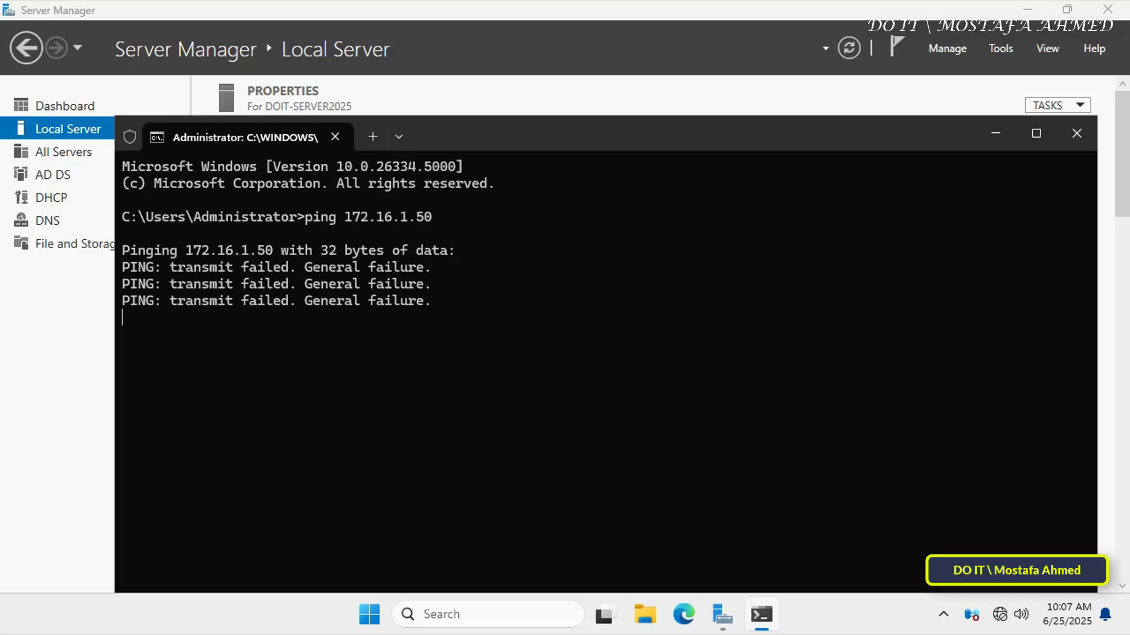
{"action": "type", "text": "ping 192.168.2.50"}
{"action": "key", "text": "Return"}
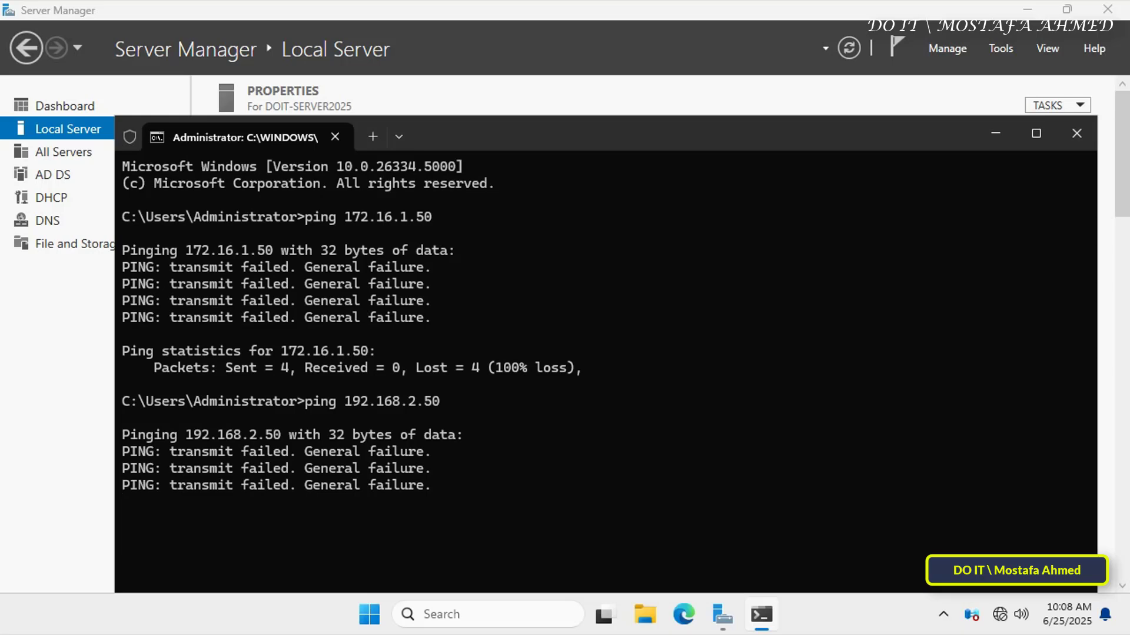
{"action": "left_click", "coordinate": [1093, 141]}
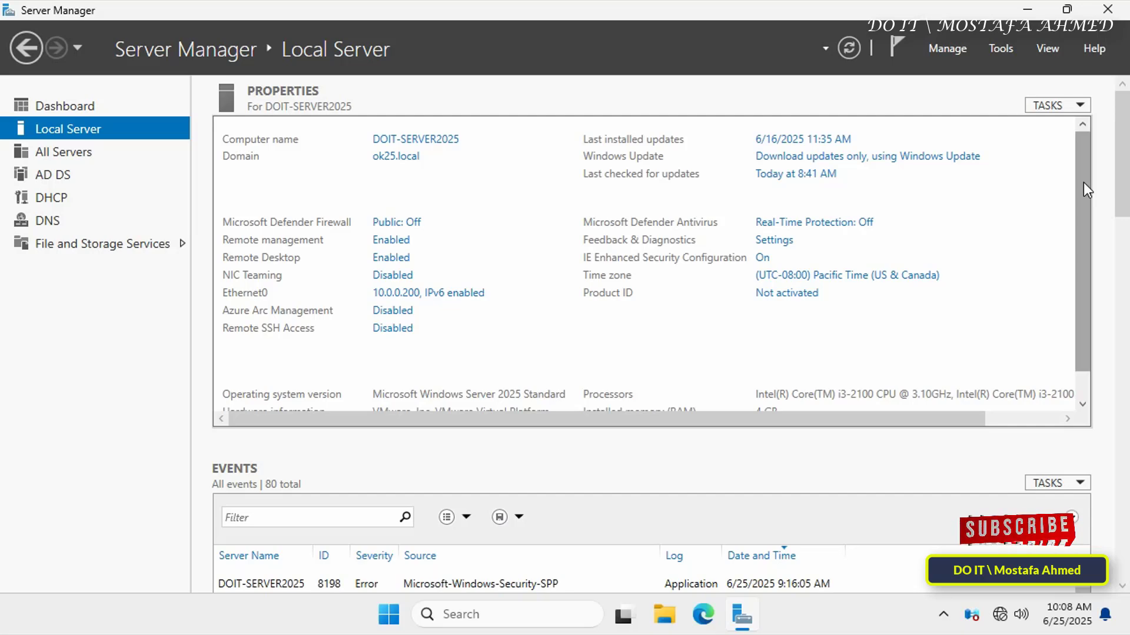
Step: Start adding roles and features from the dashboard, choosing role-based or feature-based installation on the DOIT-SERVER2025 server
{"action": "left_click", "coordinate": [48, 111]}
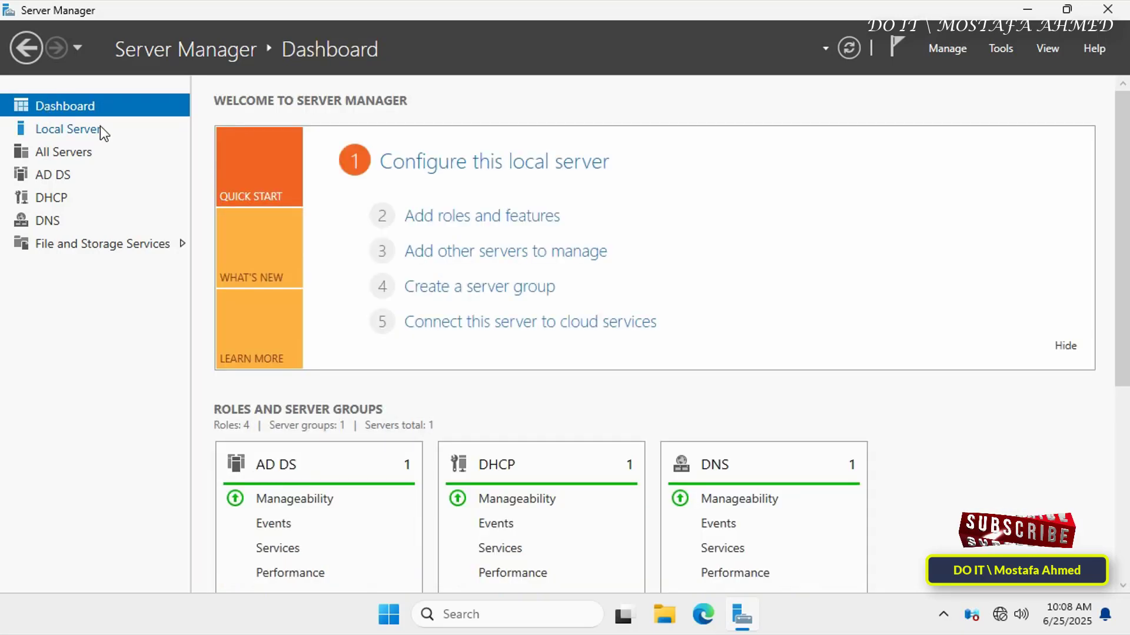
{"action": "left_click", "coordinate": [522, 215]}
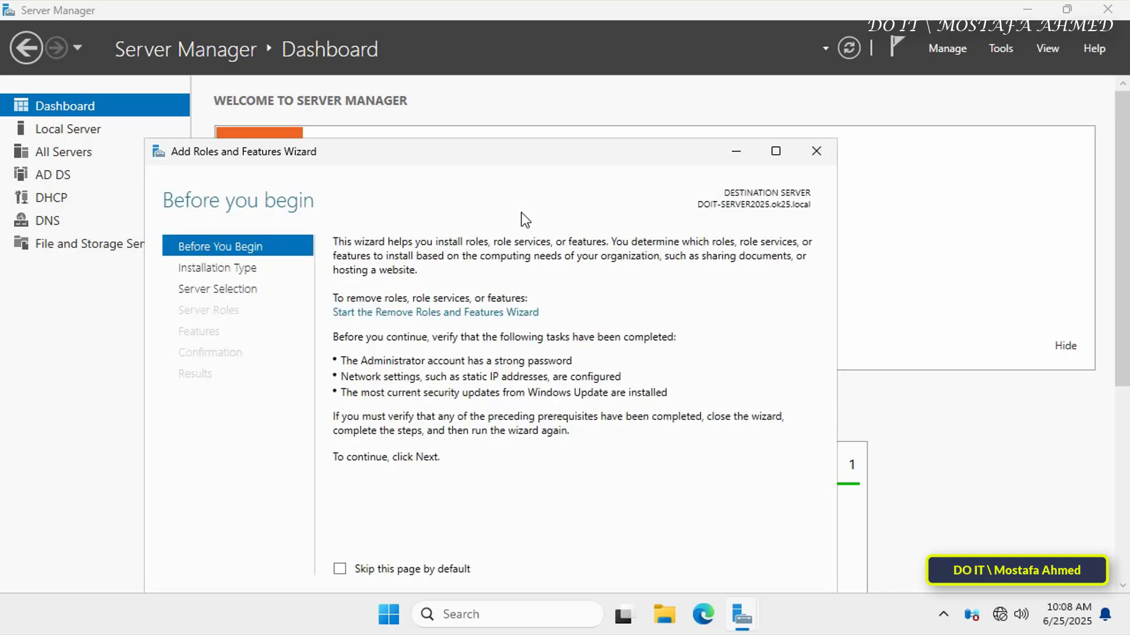
{"action": "left_click_drag", "start_coordinate": [537, 154], "coordinate": [594, 52]}
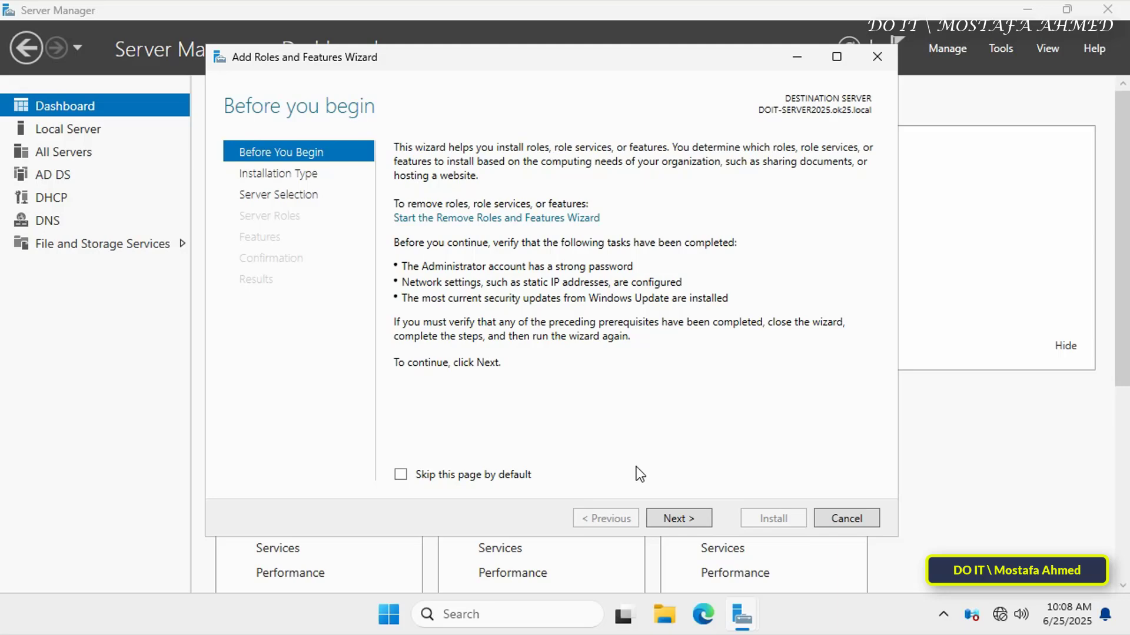
{"action": "left_click", "coordinate": [676, 513]}
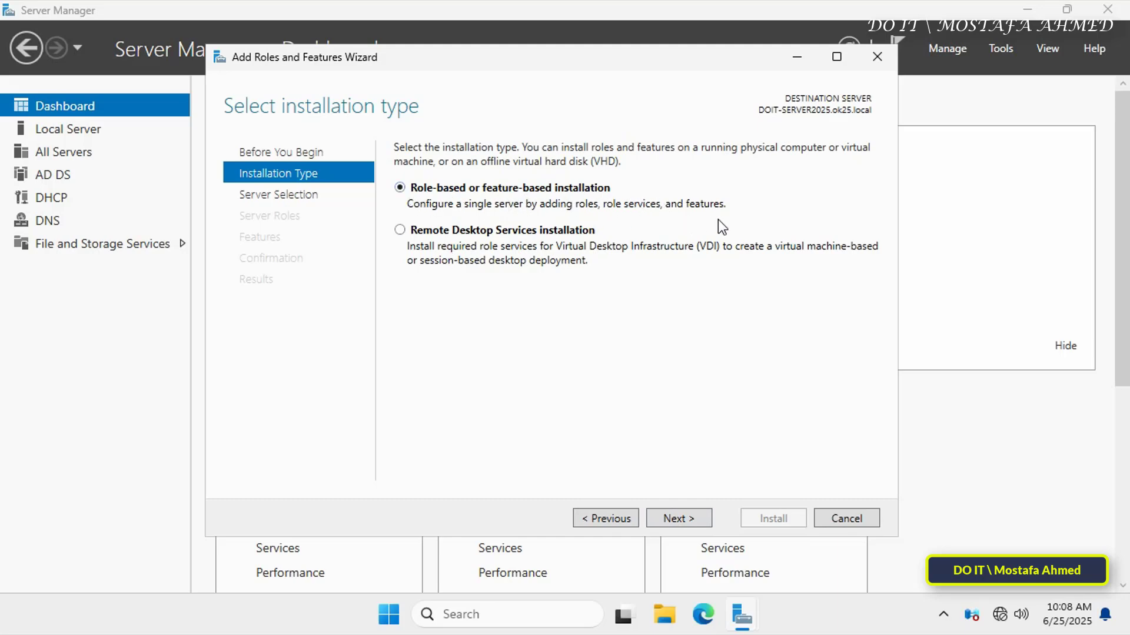
{"action": "left_click", "coordinate": [688, 520]}
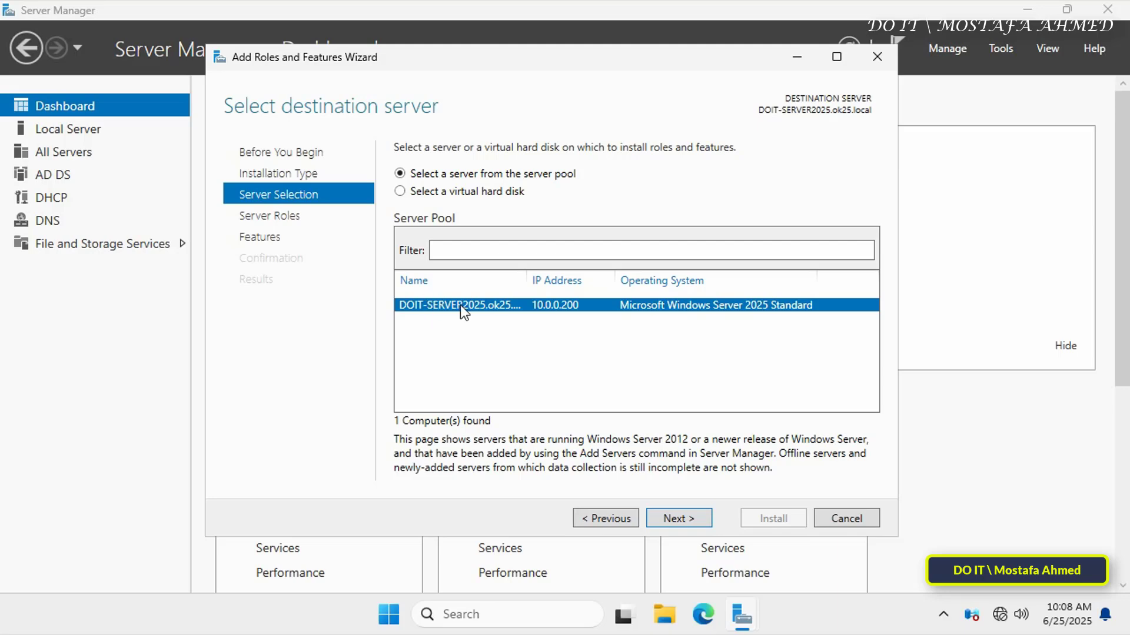
{"action": "left_click", "coordinate": [678, 516]}
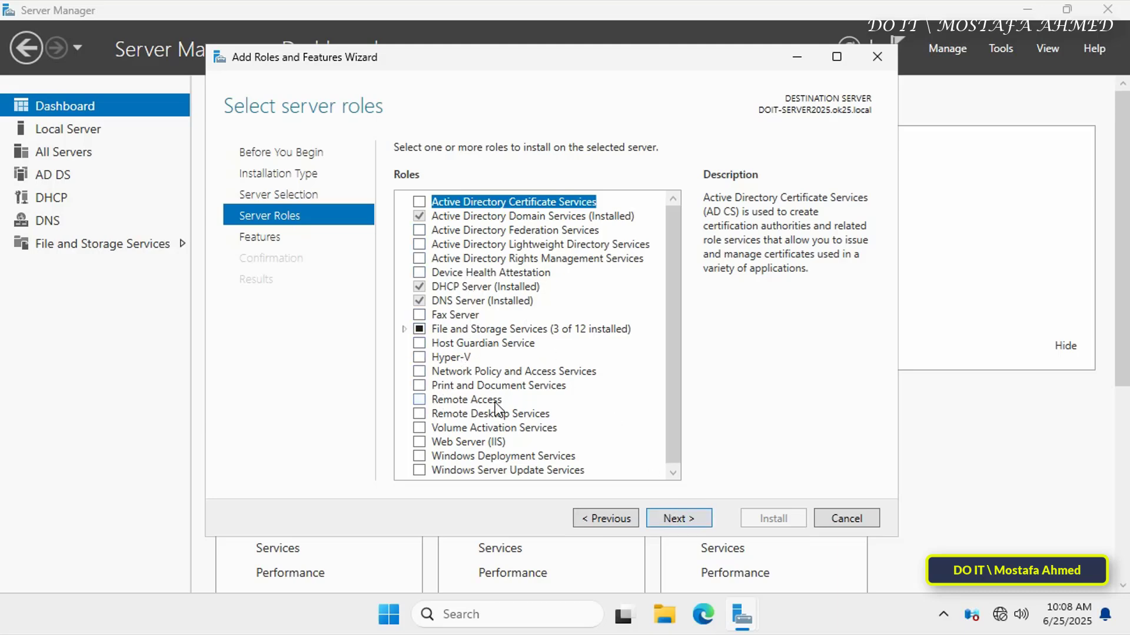
Step: Select the Remote Access role with its Routing role service, adding the required features and management tools
{"action": "left_click", "coordinate": [418, 403]}
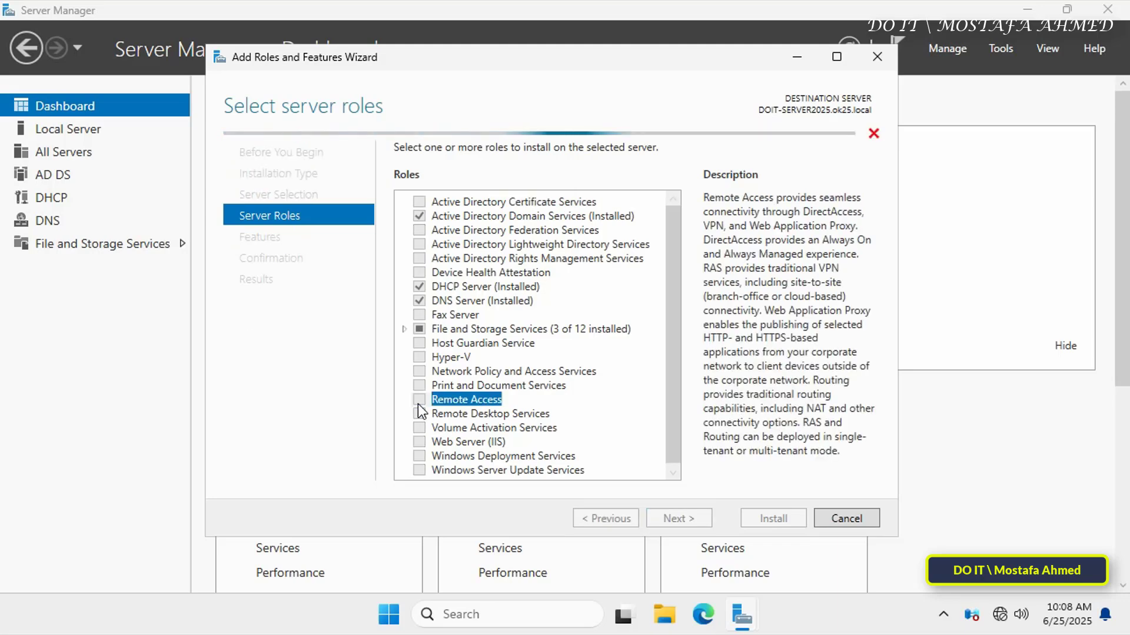
{"action": "left_click", "coordinate": [697, 516]}
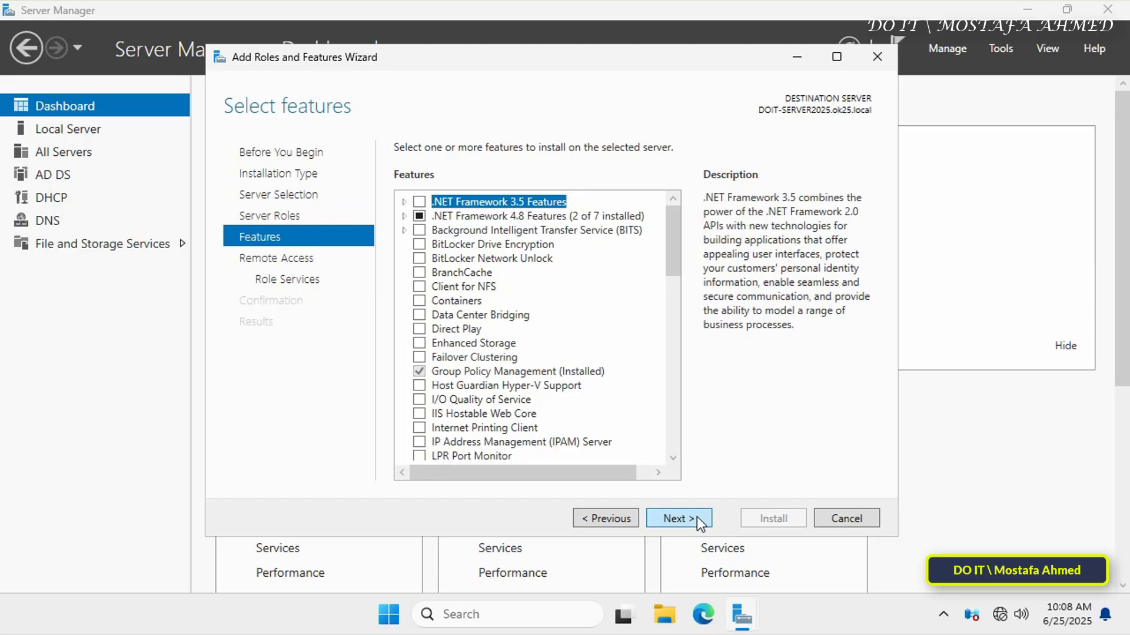
{"action": "left_click", "coordinate": [696, 516]}
{"action": "left_click", "coordinate": [697, 516]}
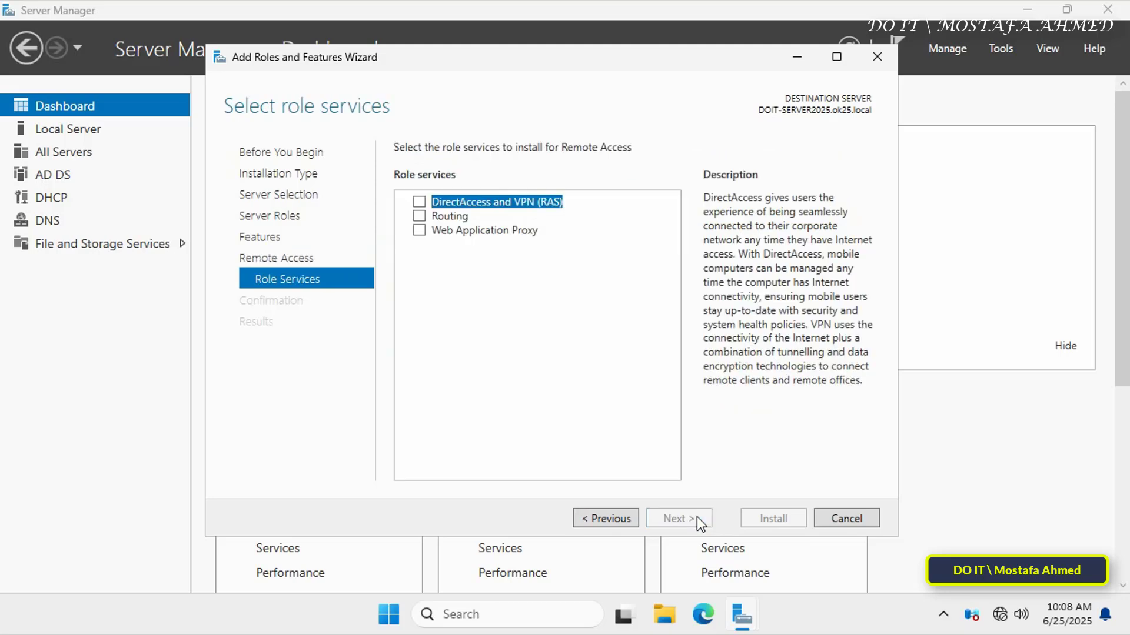
{"action": "left_click", "coordinate": [419, 217]}
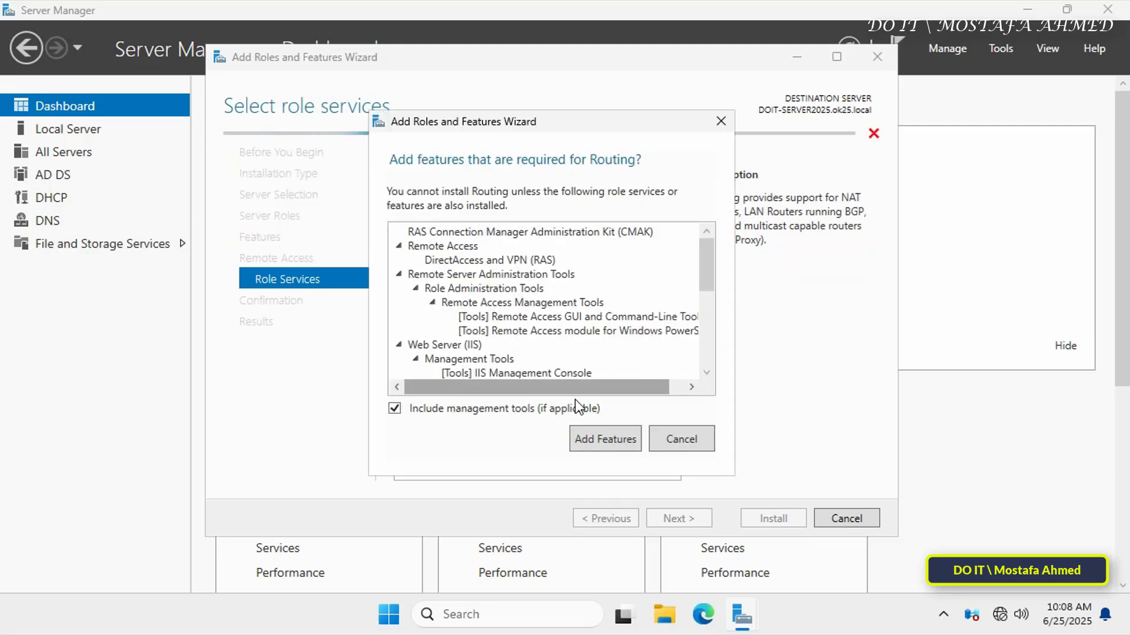
{"action": "left_click", "coordinate": [603, 446]}
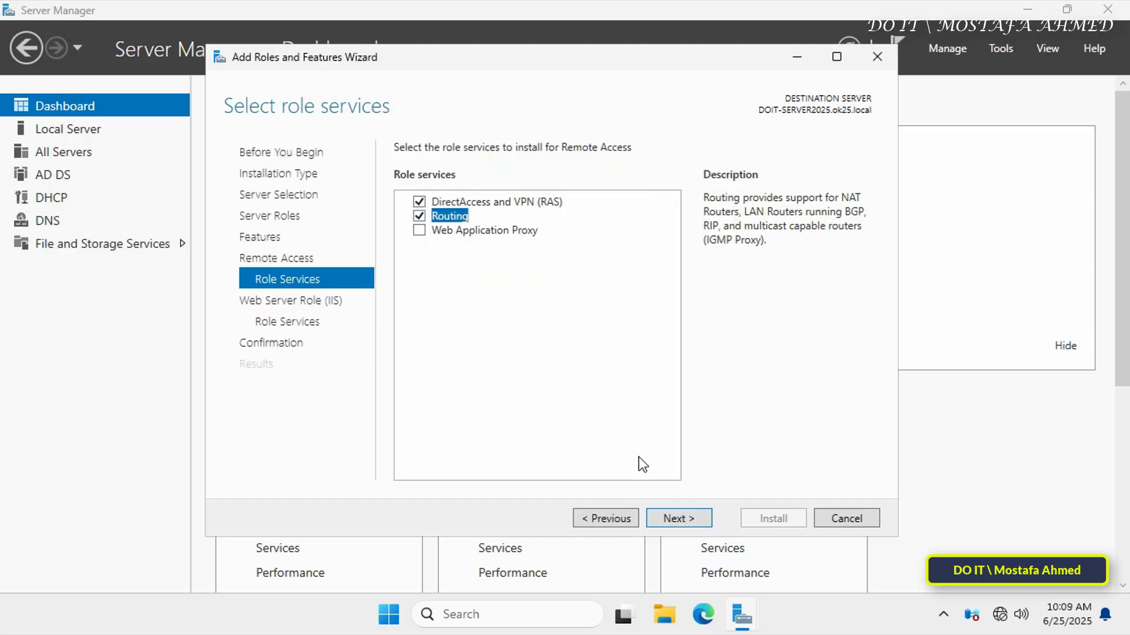
Step: Accept the default Web Server (IIS) settings, install the selected roles and features, and close the wizard once installation finishes
{"action": "left_click", "coordinate": [683, 520]}
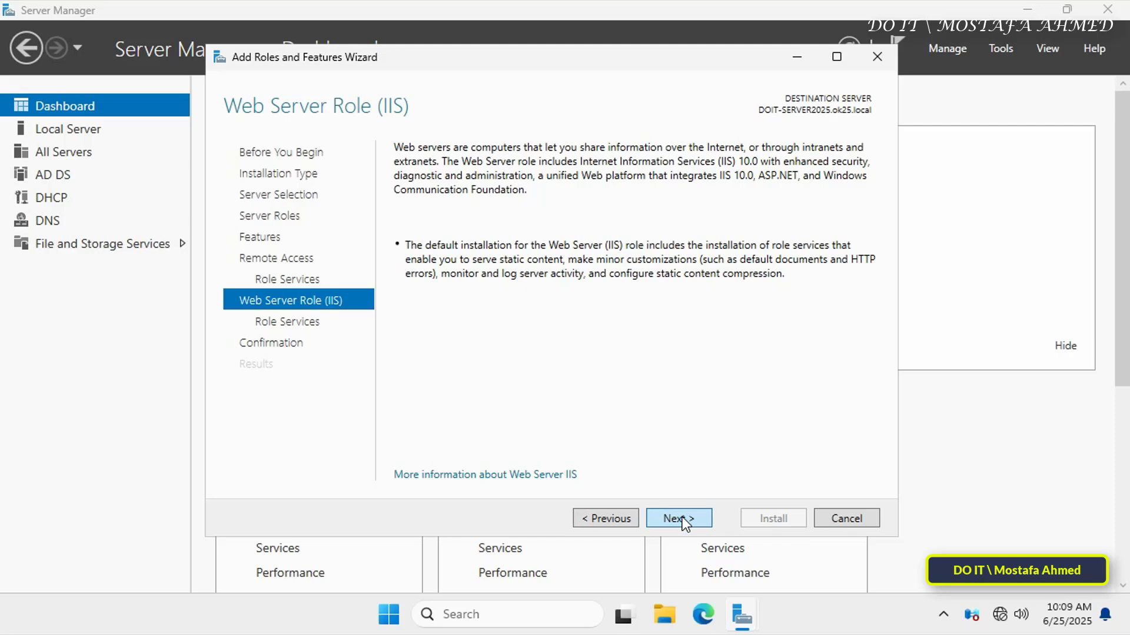
{"action": "left_click", "coordinate": [683, 520]}
{"action": "left_click", "coordinate": [683, 520]}
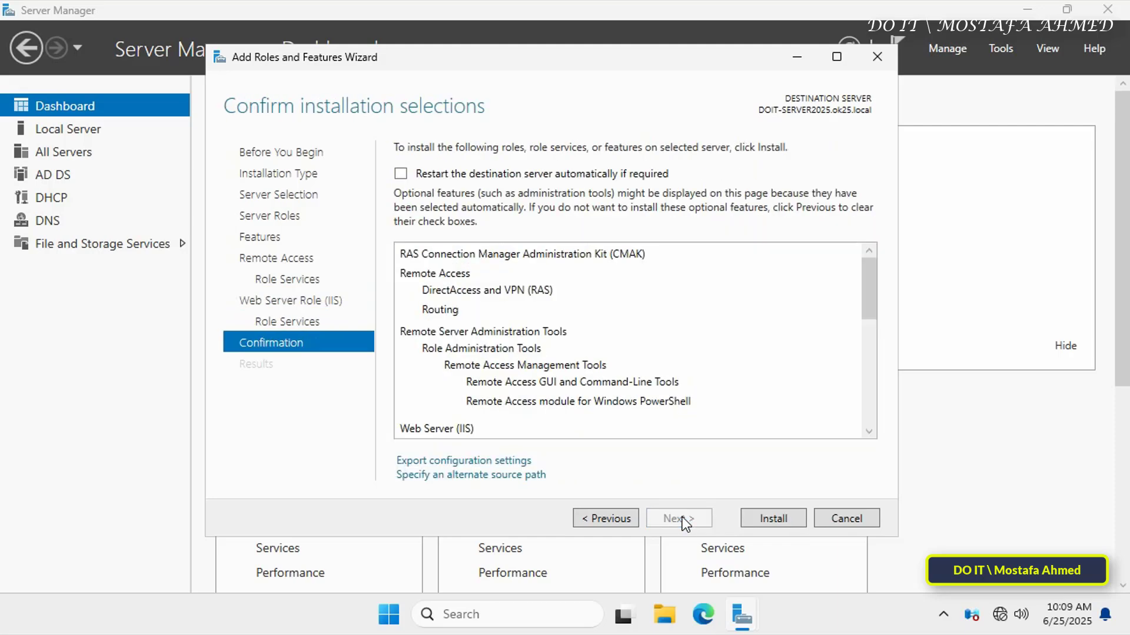
{"action": "left_click", "coordinate": [757, 517]}
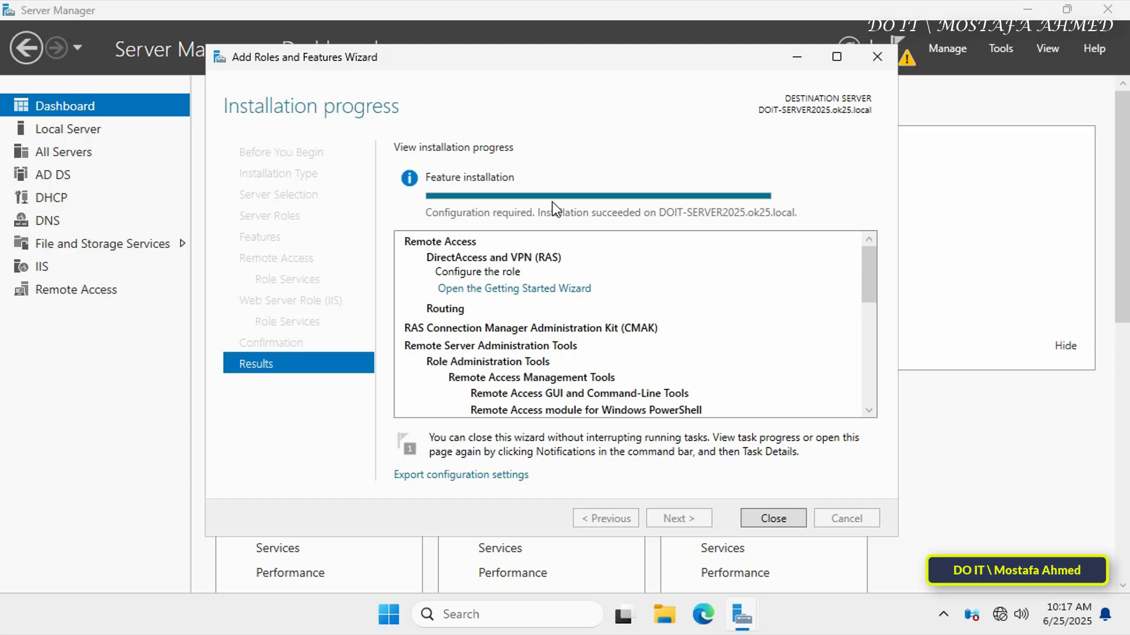
{"action": "left_click", "coordinate": [783, 519]}
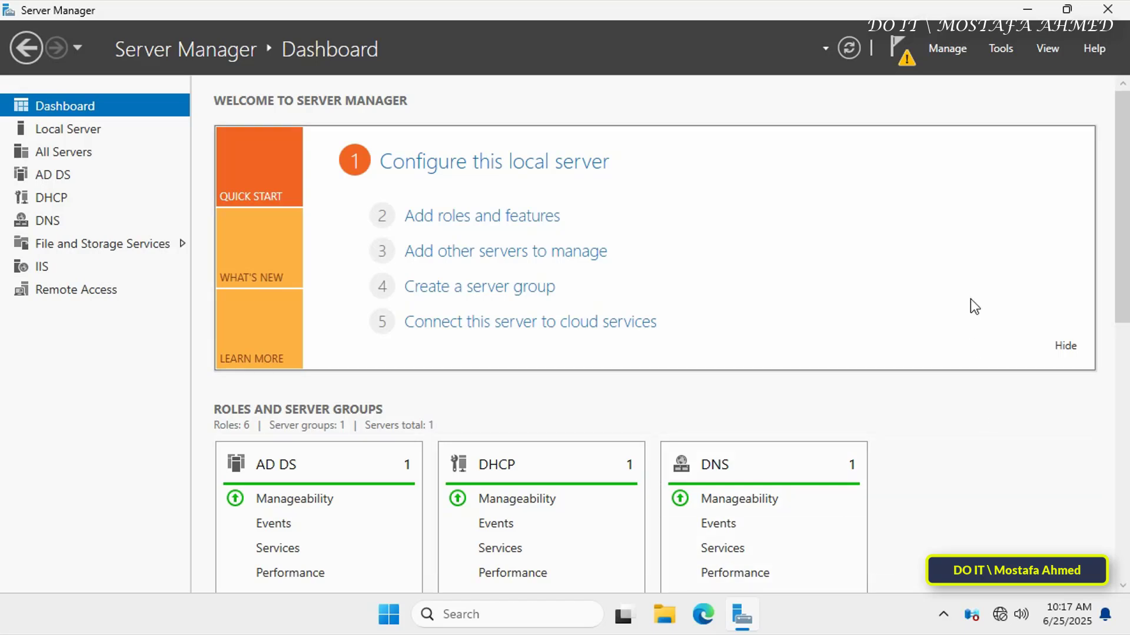
Step: Open the Routing and Remote Access console, maximize its window, and widen the console tree
{"action": "left_click", "coordinate": [1004, 51]}
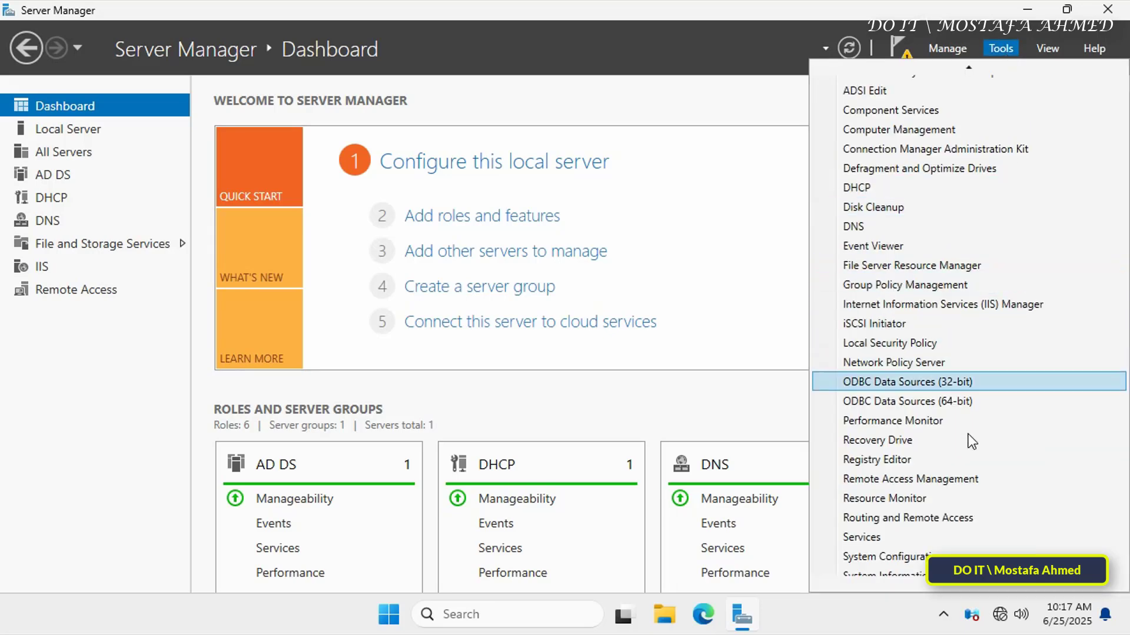
{"action": "left_click", "coordinate": [1002, 518]}
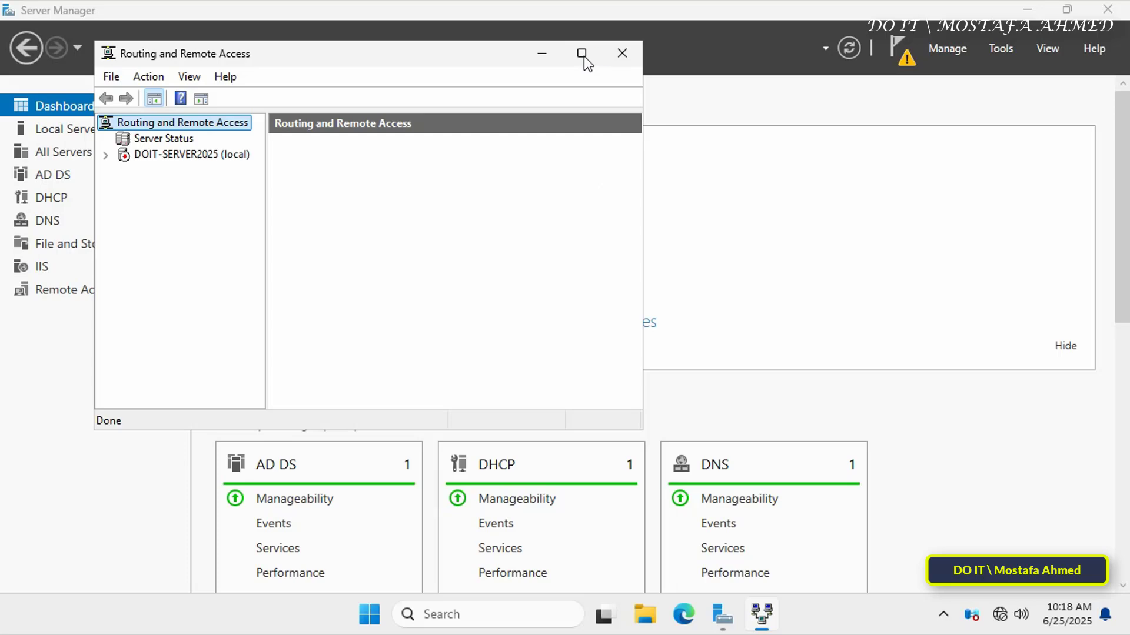
{"action": "left_click", "coordinate": [581, 54]}
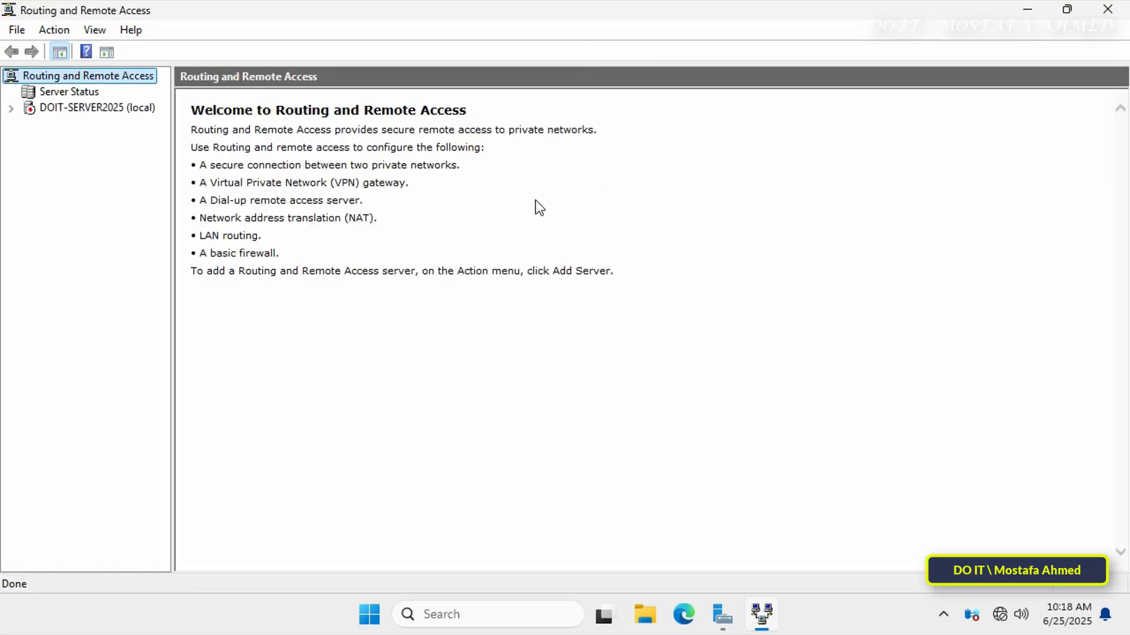
{"action": "left_click_drag", "start_coordinate": [172, 358], "coordinate": [223, 362]}
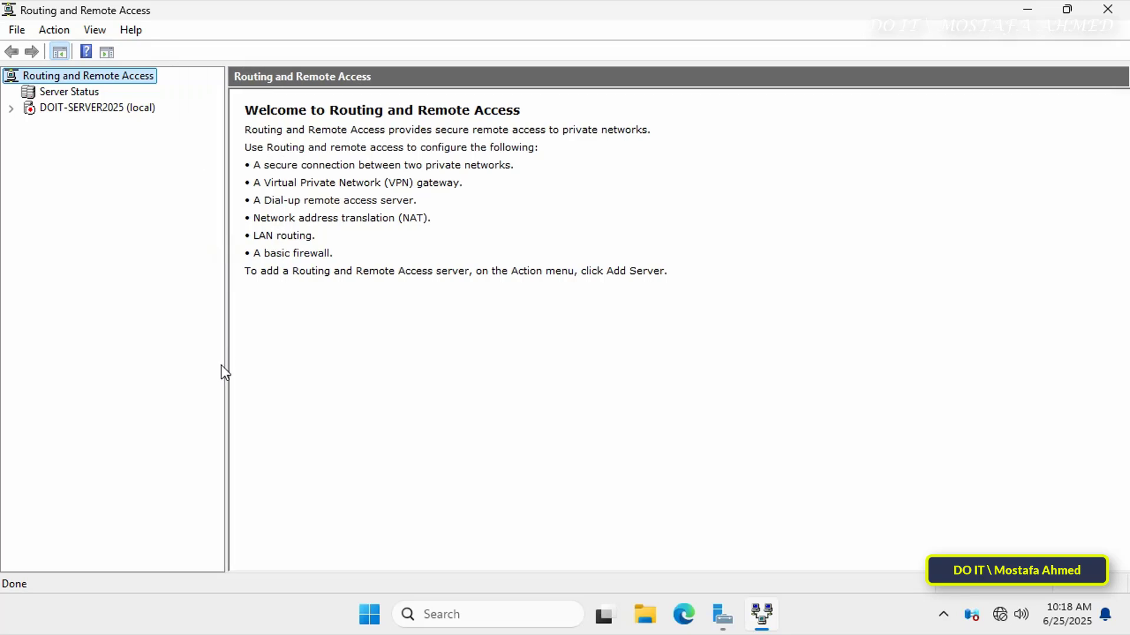
Step: Configure and enable Routing and Remote Access on DOIT-SERVER2025 using a custom configuration with LAN routing, and start the service
{"action": "left_click", "coordinate": [62, 109]}
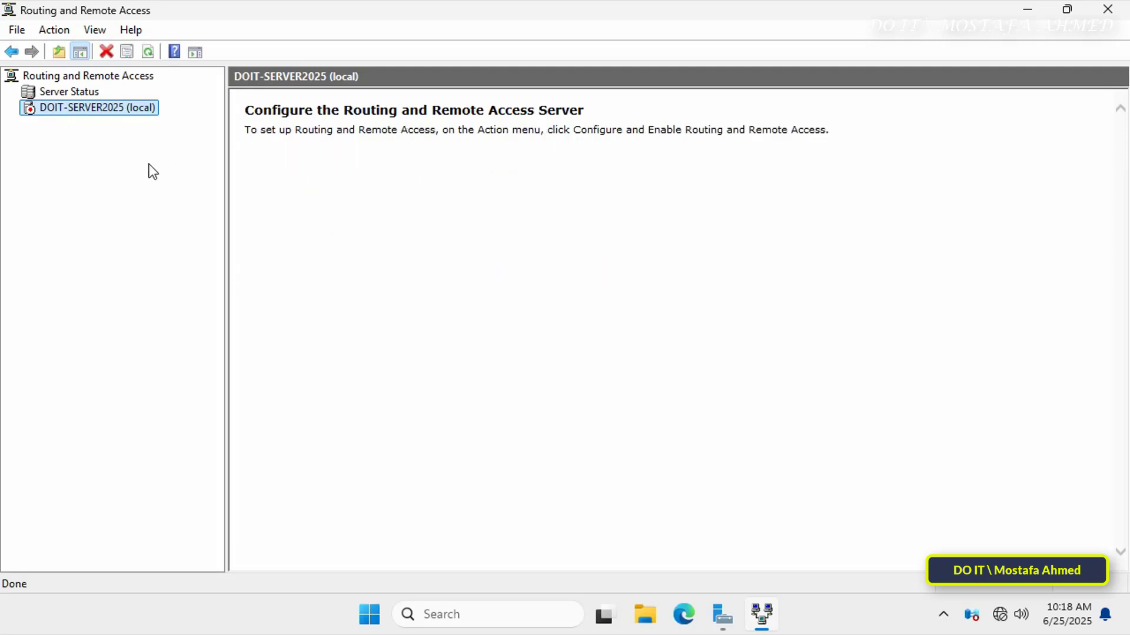
{"action": "right_click", "coordinate": [130, 113]}
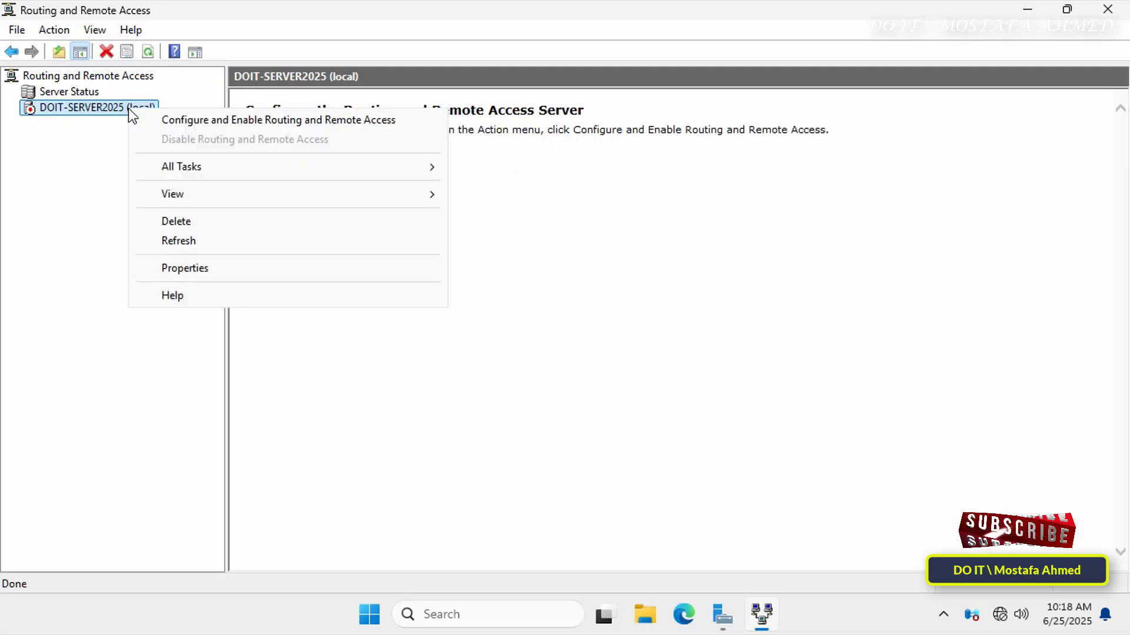
{"action": "left_click", "coordinate": [305, 122]}
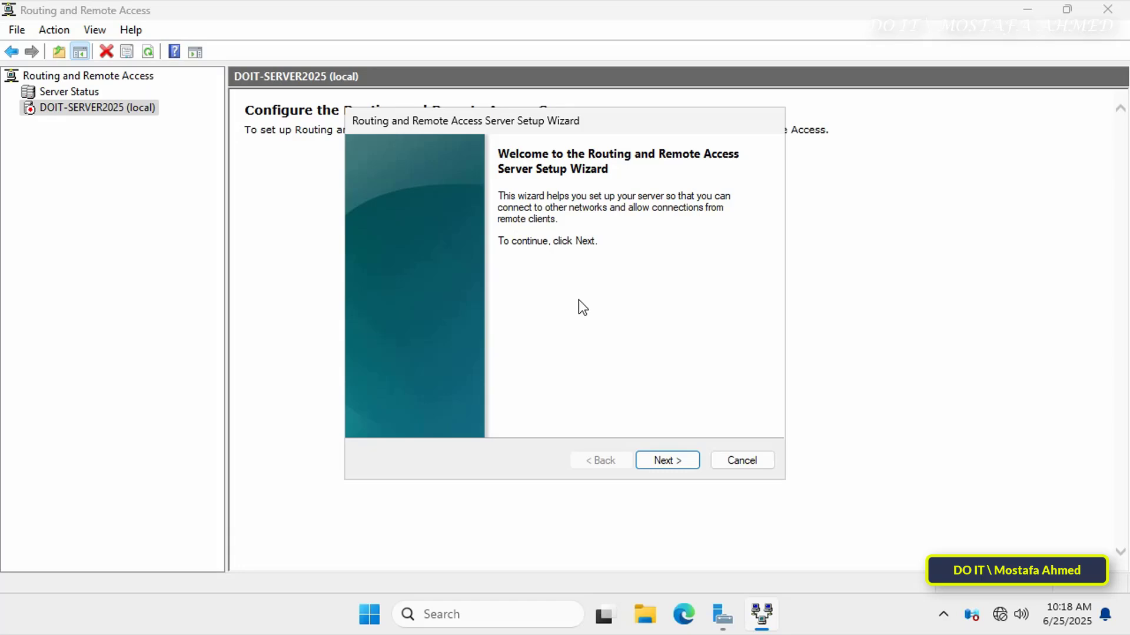
{"action": "left_click", "coordinate": [669, 465]}
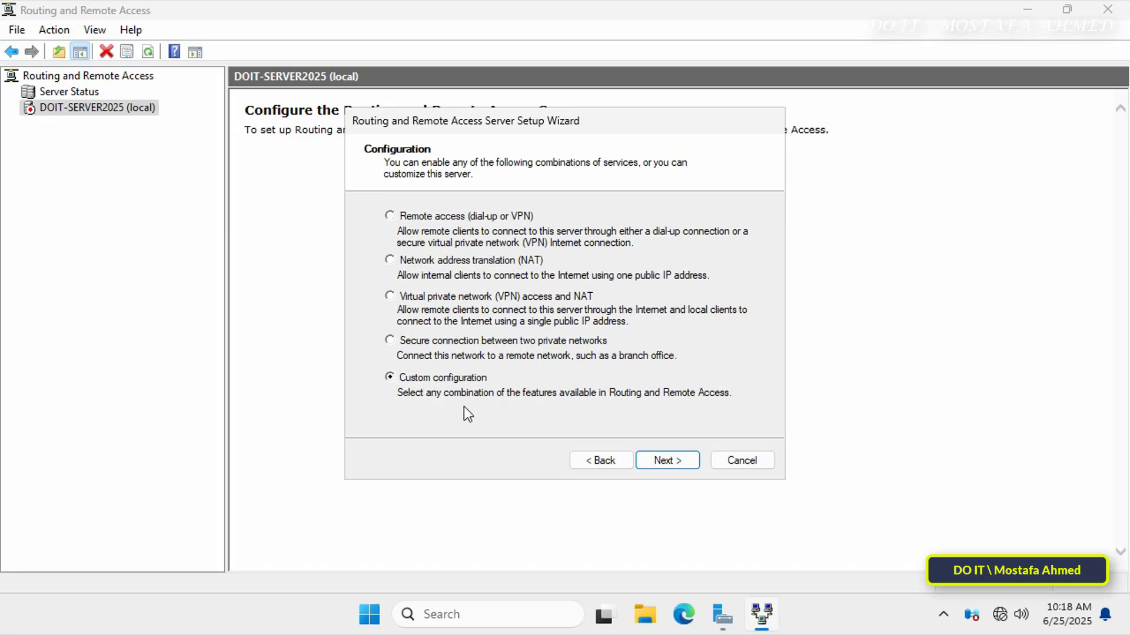
{"action": "left_click", "coordinate": [679, 460]}
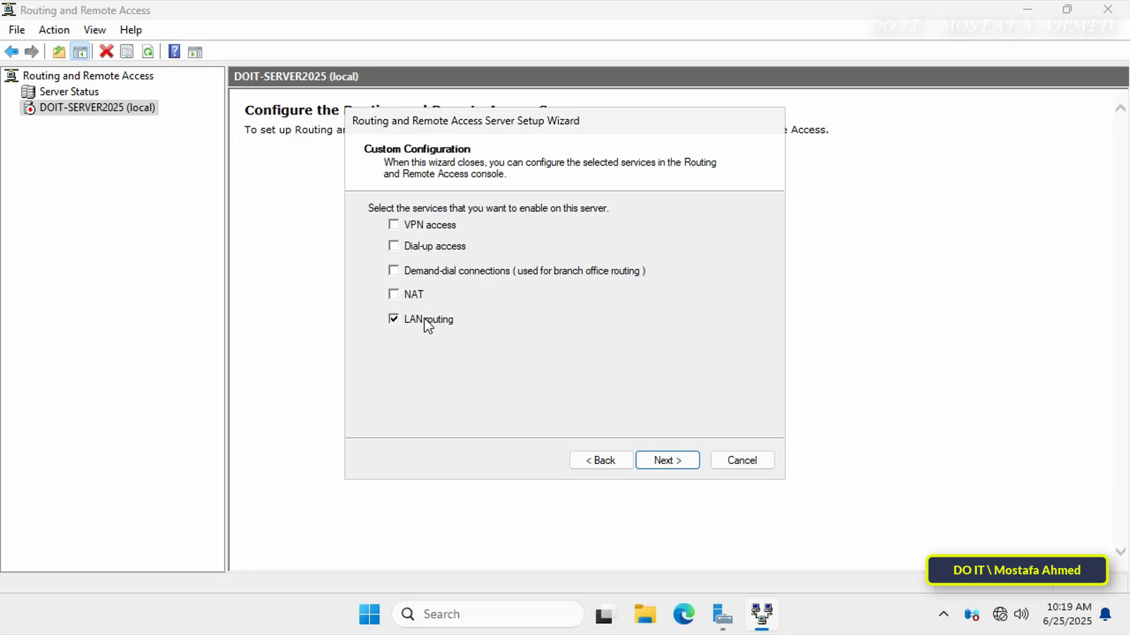
{"action": "left_click", "coordinate": [663, 461]}
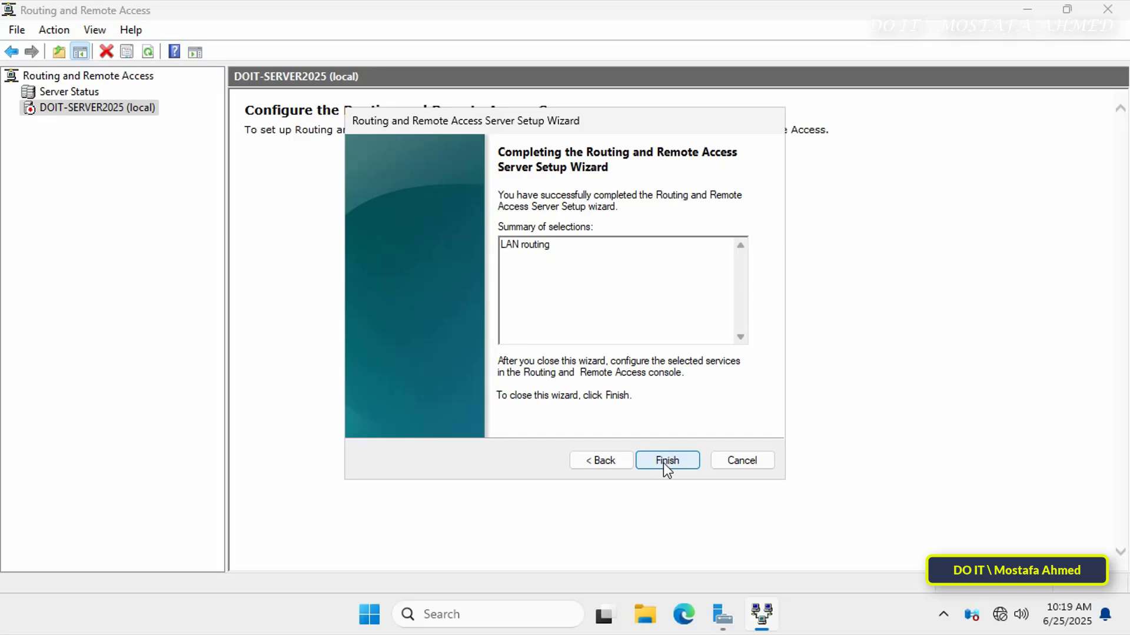
{"action": "left_click", "coordinate": [663, 460]}
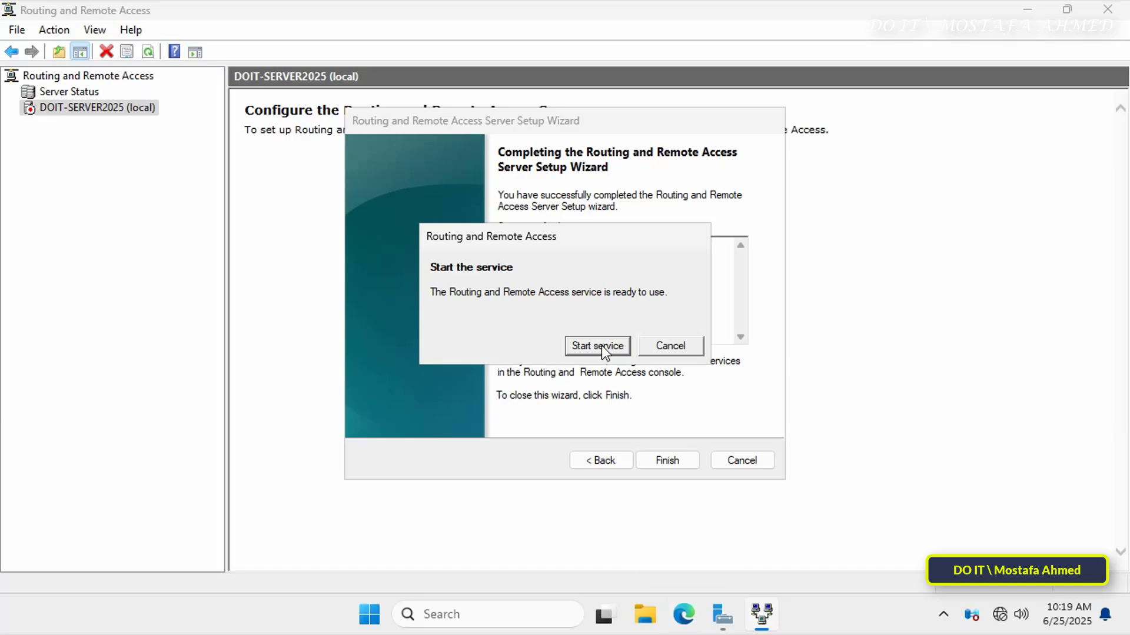
{"action": "left_click", "coordinate": [596, 350]}
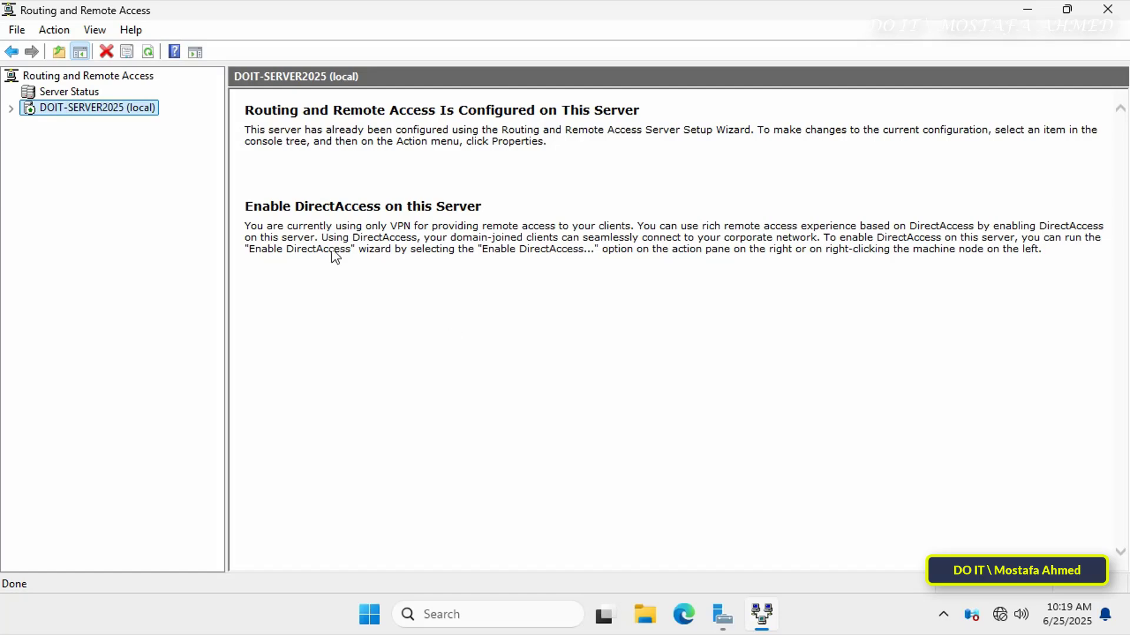
Step: Expand the DOIT-SERVER2025 node and its IPv4 branch, and view the General list of IPv4 interfaces
{"action": "key", "text": "Right"}
{"action": "left_click", "coordinate": [151, 160]}
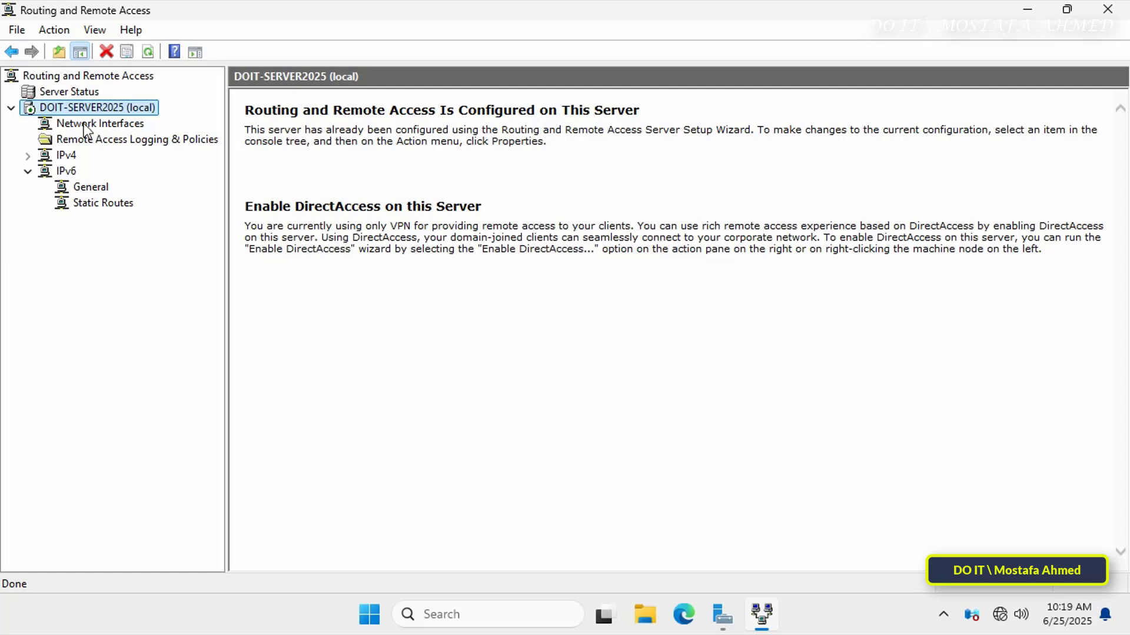
{"action": "left_click", "coordinate": [36, 156]}
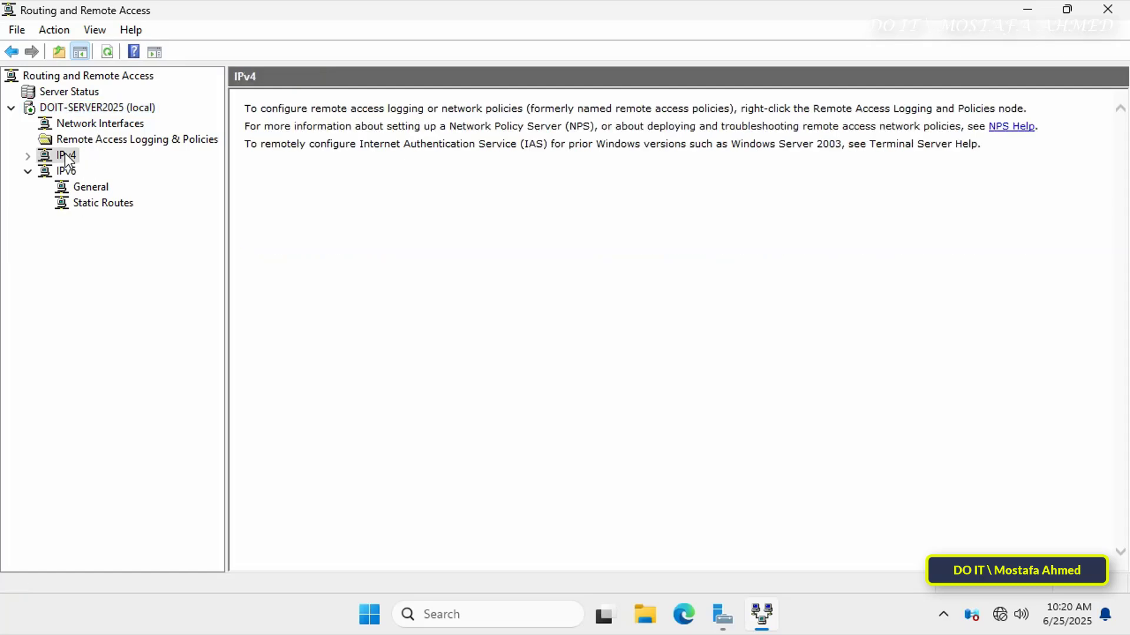
{"action": "left_click", "coordinate": [29, 160]}
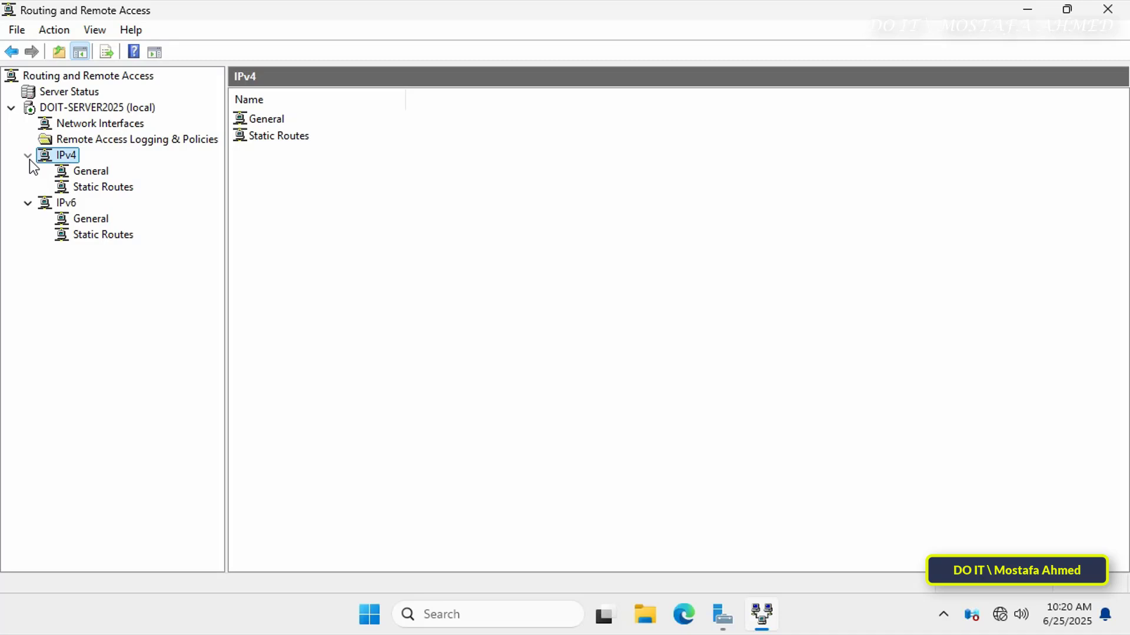
{"action": "left_click", "coordinate": [103, 171]}
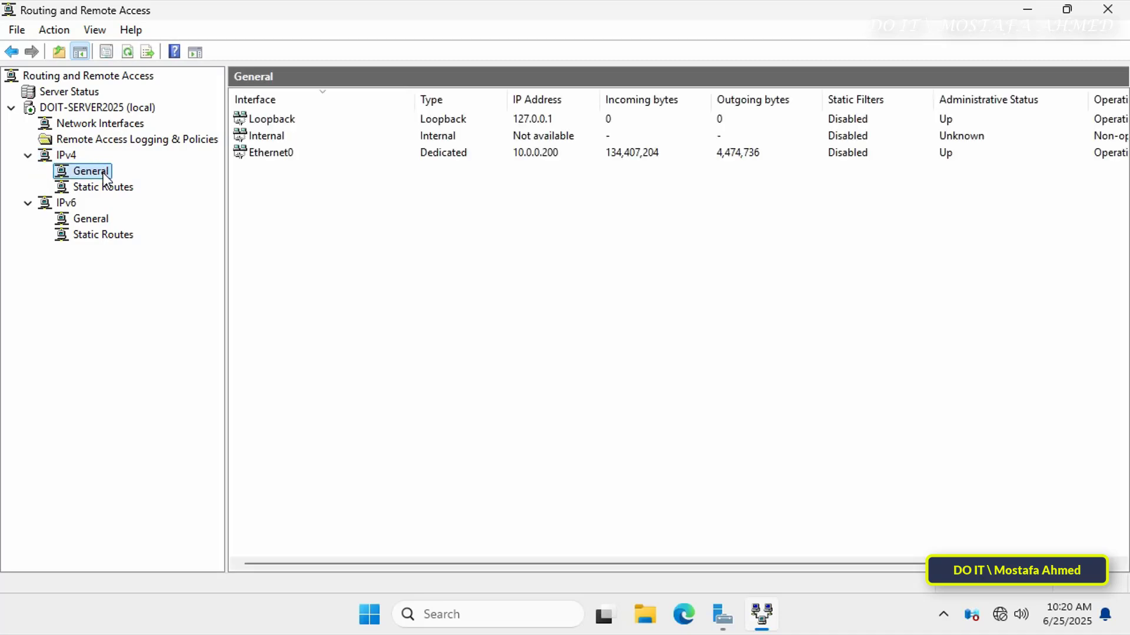
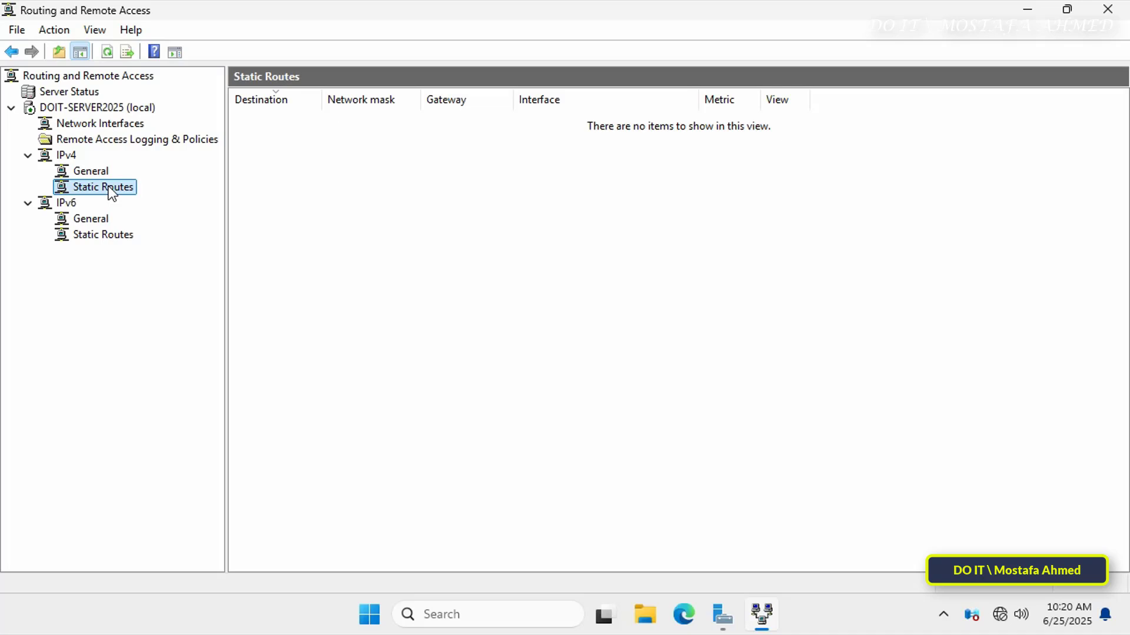
Step: Start a new IPv4 static route on Ethernet0 with destination 172.16.1.0 and network mask 255.255.0.0
{"action": "right_click", "coordinate": [108, 186]}
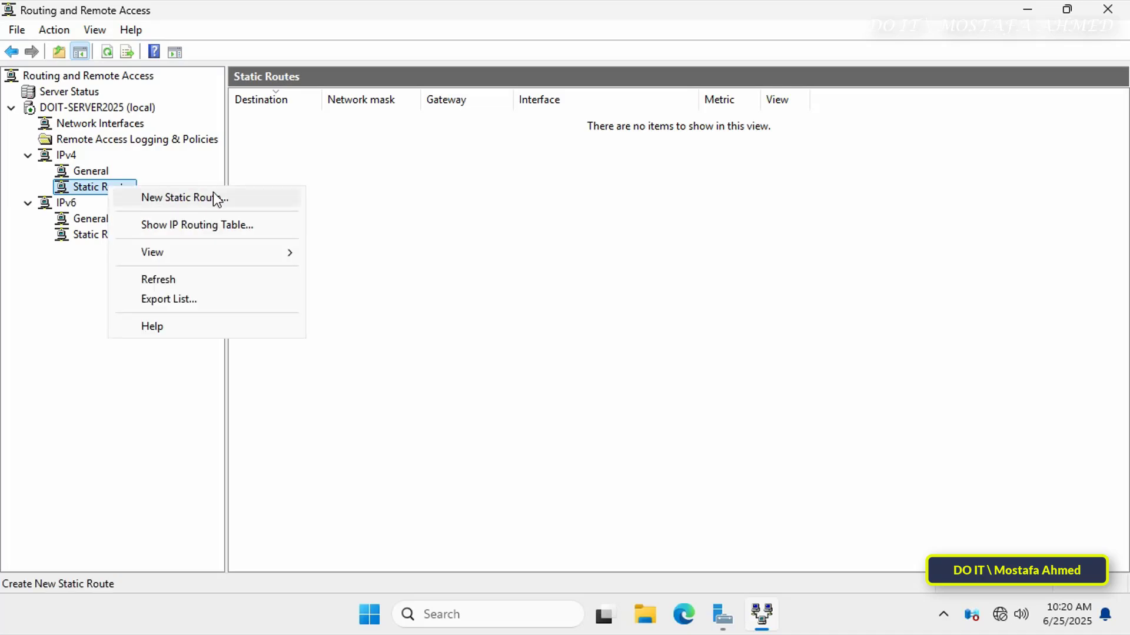
{"action": "left_click", "coordinate": [252, 206]}
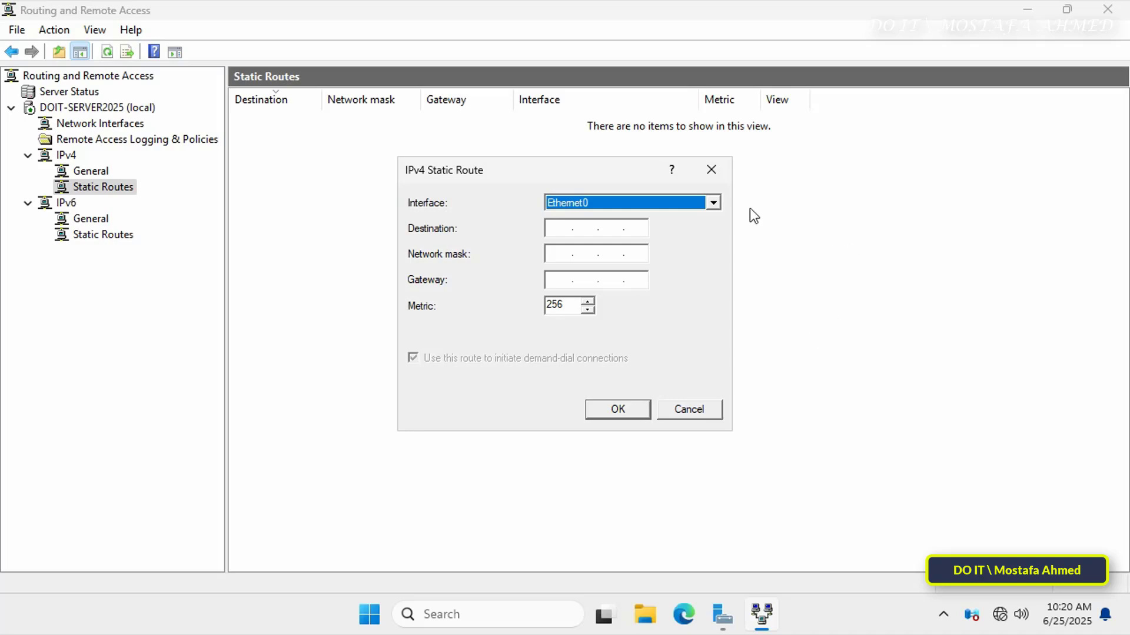
{"action": "left_click", "coordinate": [713, 202]}
{"action": "left_click", "coordinate": [715, 203]}
{"action": "key", "text": "Tab"}
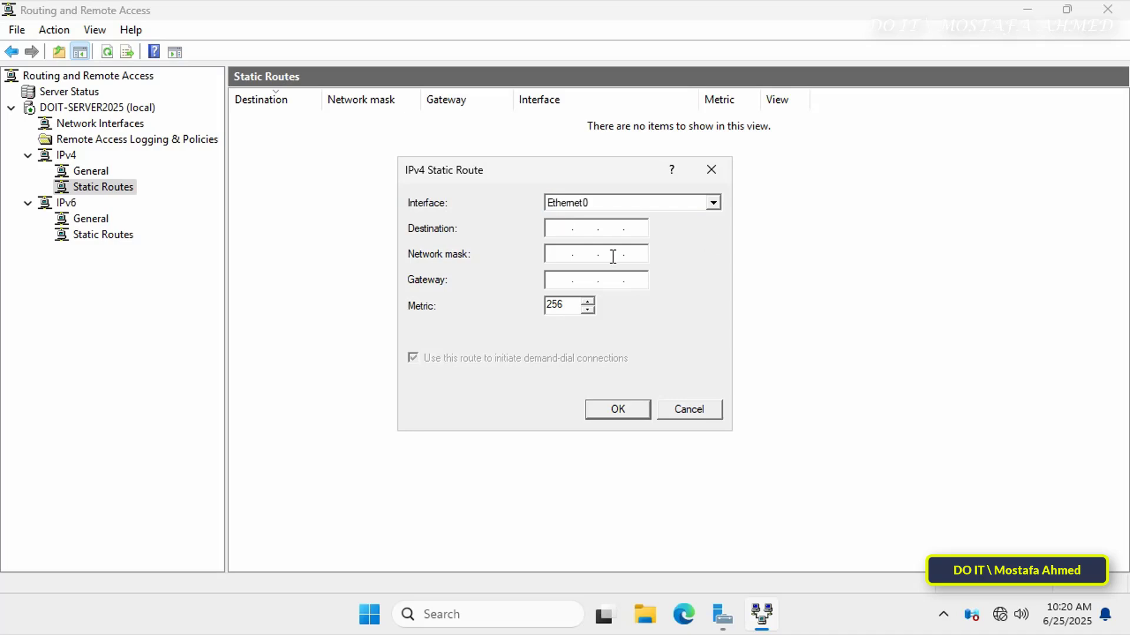
{"action": "type", "text": "172.16.1.0"}
{"action": "left_click", "coordinate": [559, 254]}
{"action": "type", "text": "255.255.0.0"}
Step: Set the route's gateway to 10.0.0.200, correct its network mask to 255.255.255.0, and save the route
{"action": "left_click", "coordinate": [560, 280]}
{"action": "type", "text": "10 . "}
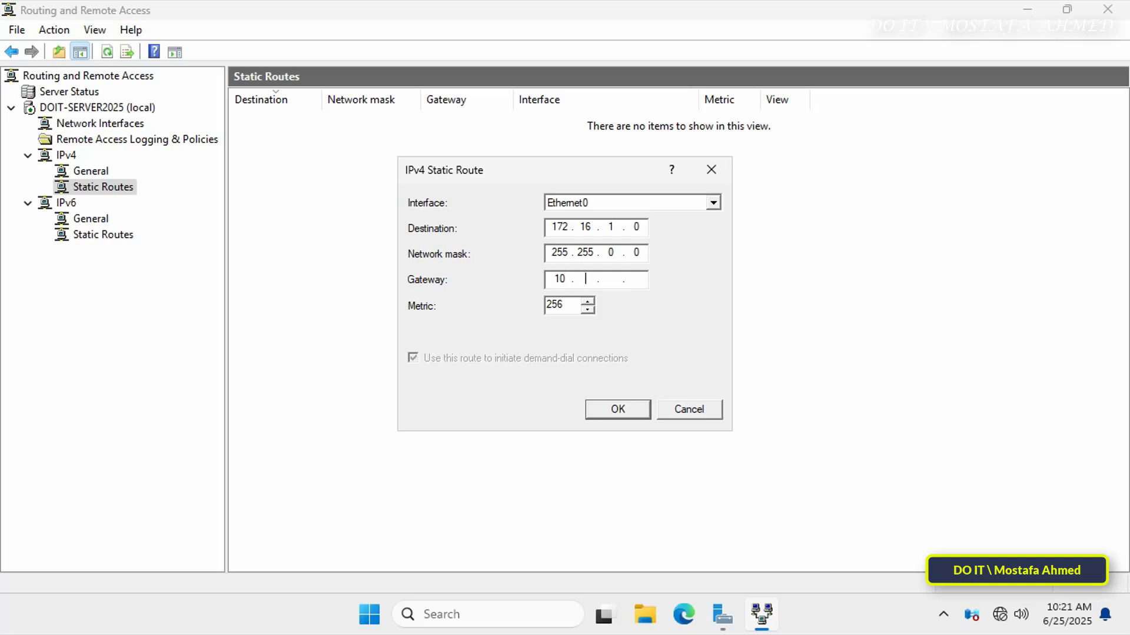
{"action": "type", "text": "0 . 0 . 200"}
{"action": "left_click", "coordinate": [609, 252]}
{"action": "type", "text": "255 ."}
{"action": "left_click", "coordinate": [630, 407]}
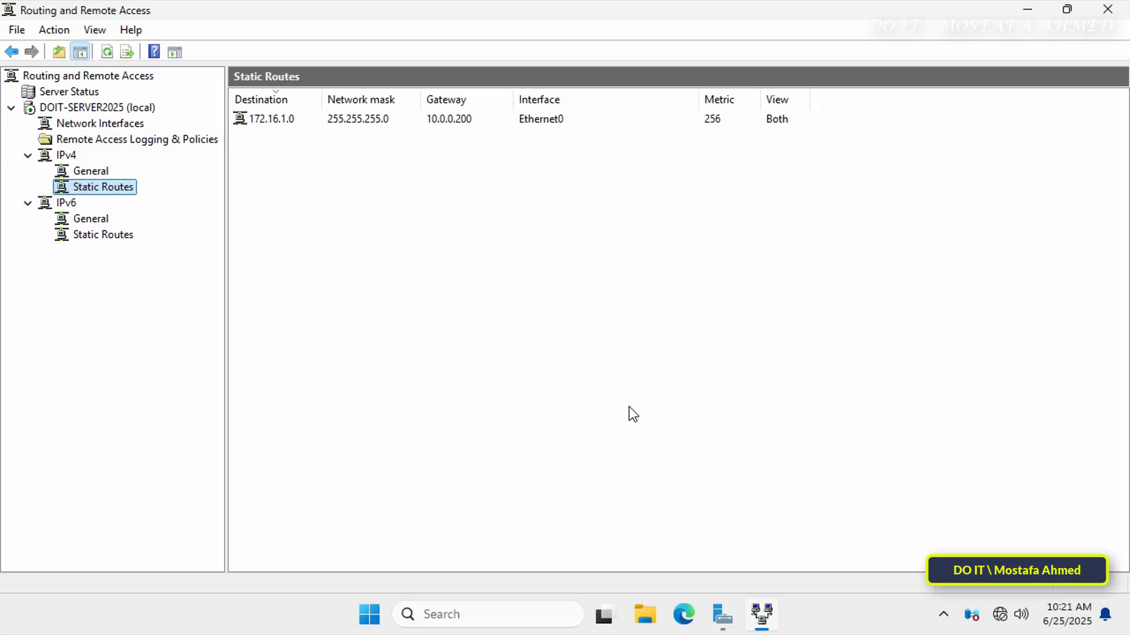
{"action": "left_click", "coordinate": [278, 120]}
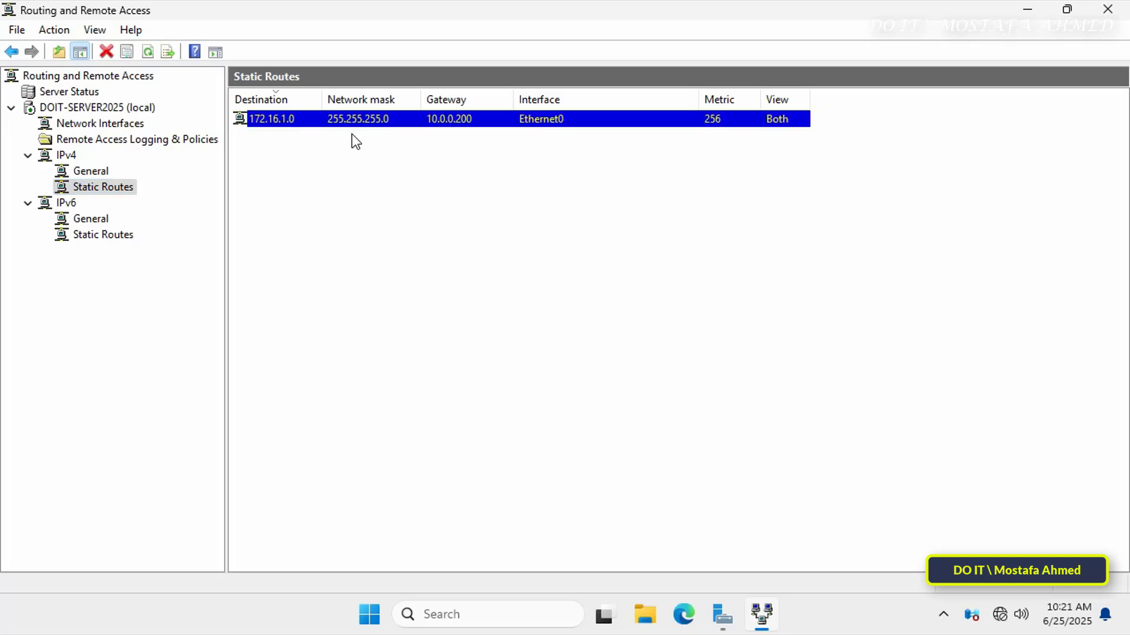
Step: Add an IPv4 static route on Ethernet0 with destination 192.168.2.0, network mask 255.255.255.0 and gateway 10.0.0.200
{"action": "right_click", "coordinate": [117, 187]}
{"action": "left_click", "coordinate": [140, 195]}
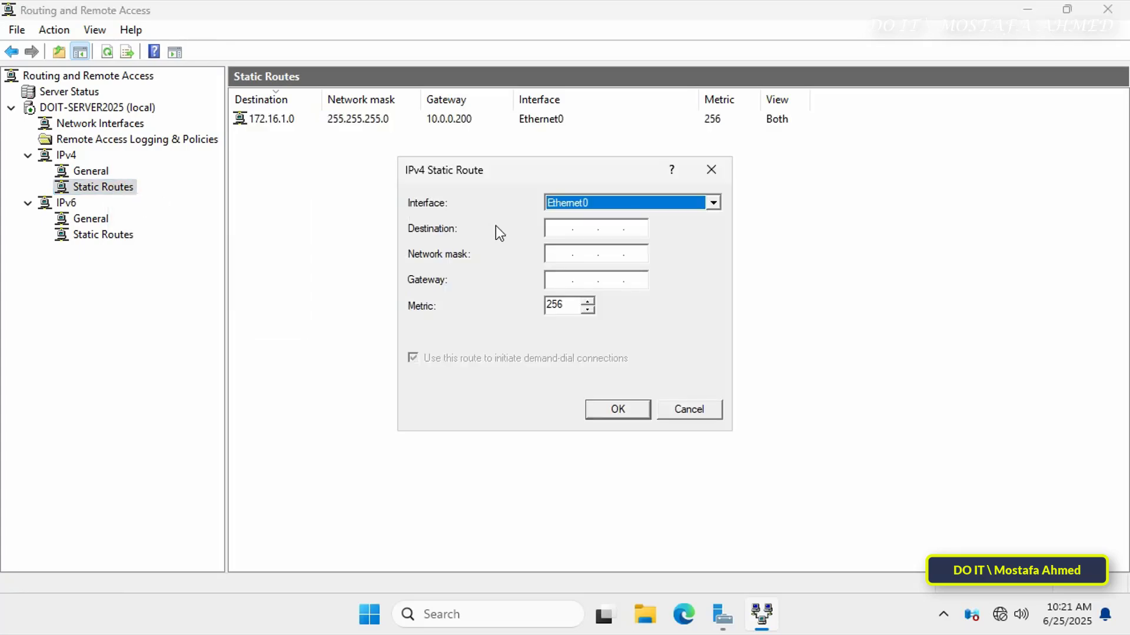
{"action": "left_click", "coordinate": [700, 204]}
{"action": "left_click", "coordinate": [594, 217]}
{"action": "left_click", "coordinate": [570, 234]}
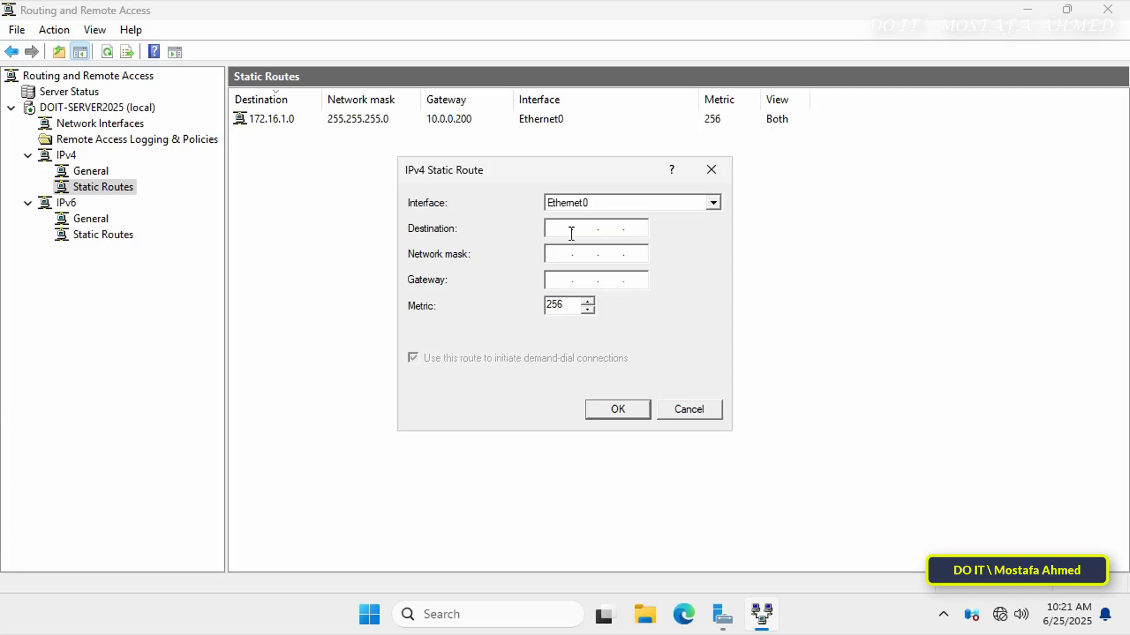
{"action": "type", "text": "192.168.2.0"}
{"action": "key", "text": "Tab"}
{"action": "type", "text": "255 . 255 . 255 . 0"}
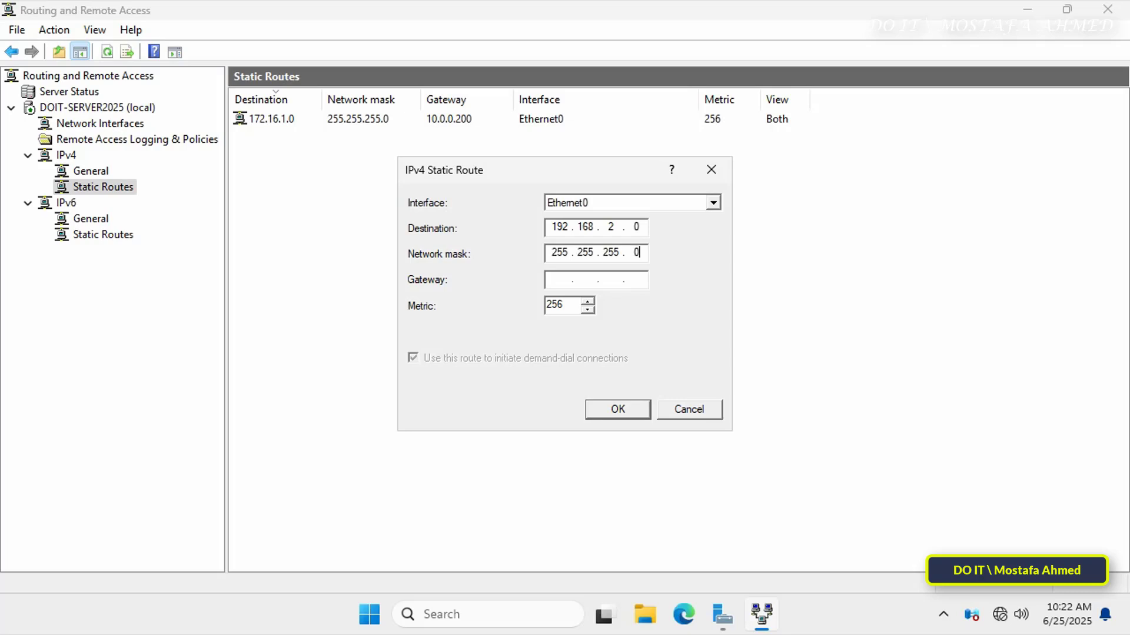
{"action": "key", "text": "Tab"}
{"action": "type", "text": "10.0.0.200"}
{"action": "left_click", "coordinate": [643, 408]}
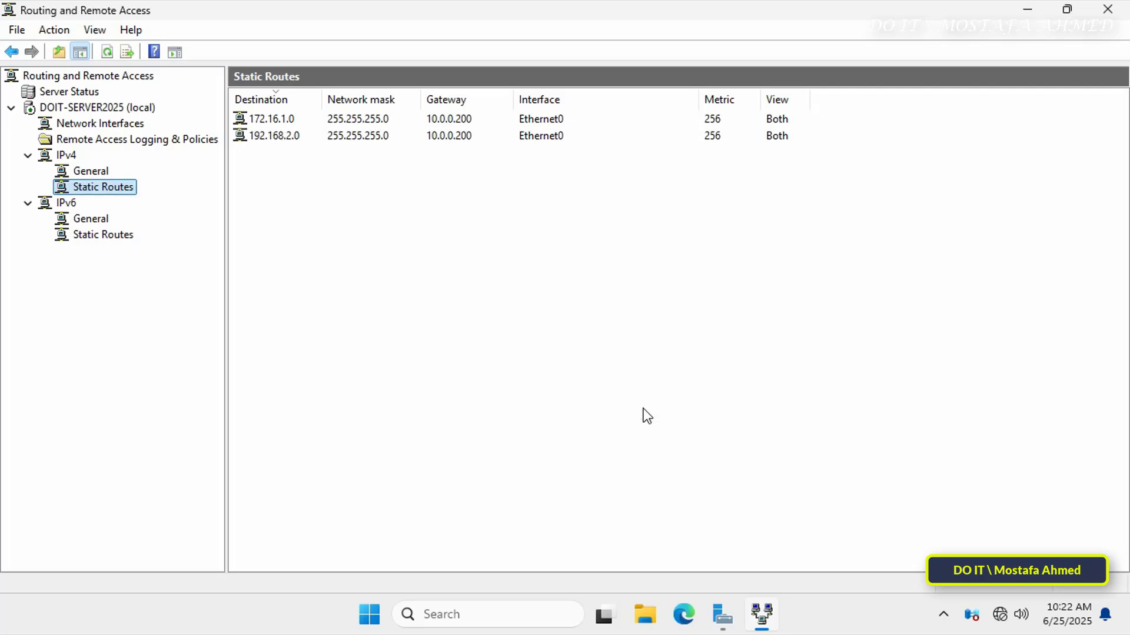
Step: Add an IPv4 static route on Ethernet0 with destination 10.0.0.0, network mask 255.0.0.0 and gateway 10.0.0.200
{"action": "right_click", "coordinate": [131, 192]}
{"action": "left_click", "coordinate": [169, 207]}
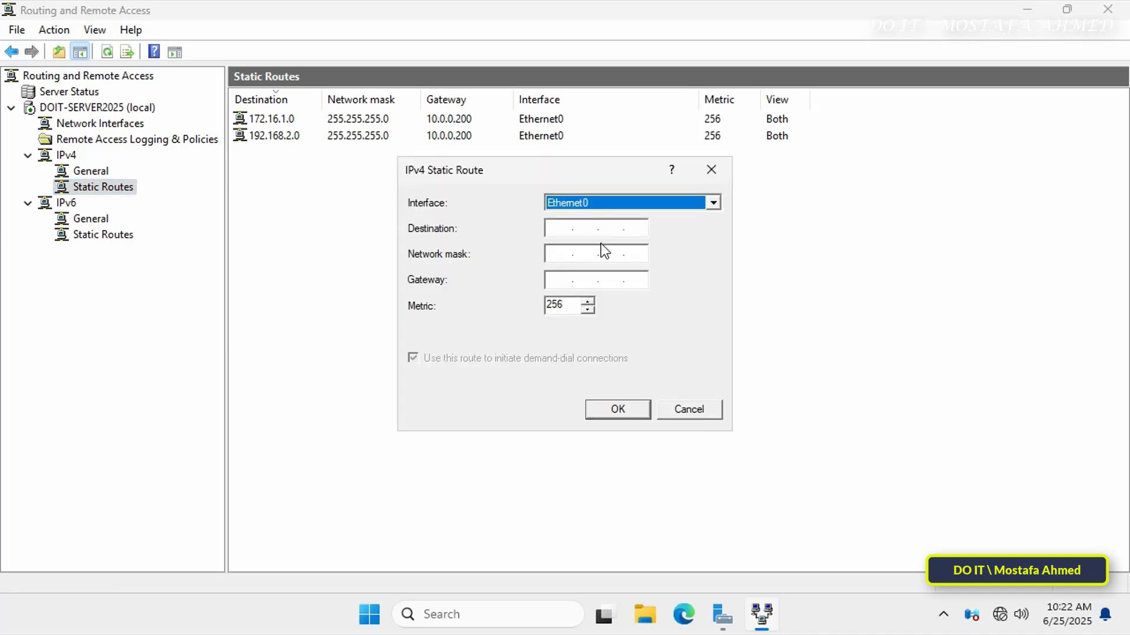
{"action": "key", "text": "Tab"}
{"action": "type", "text": "10.0.0.0"}
{"action": "key", "text": "Tab"}
{"action": "type", "text": "255.0.0.0"}
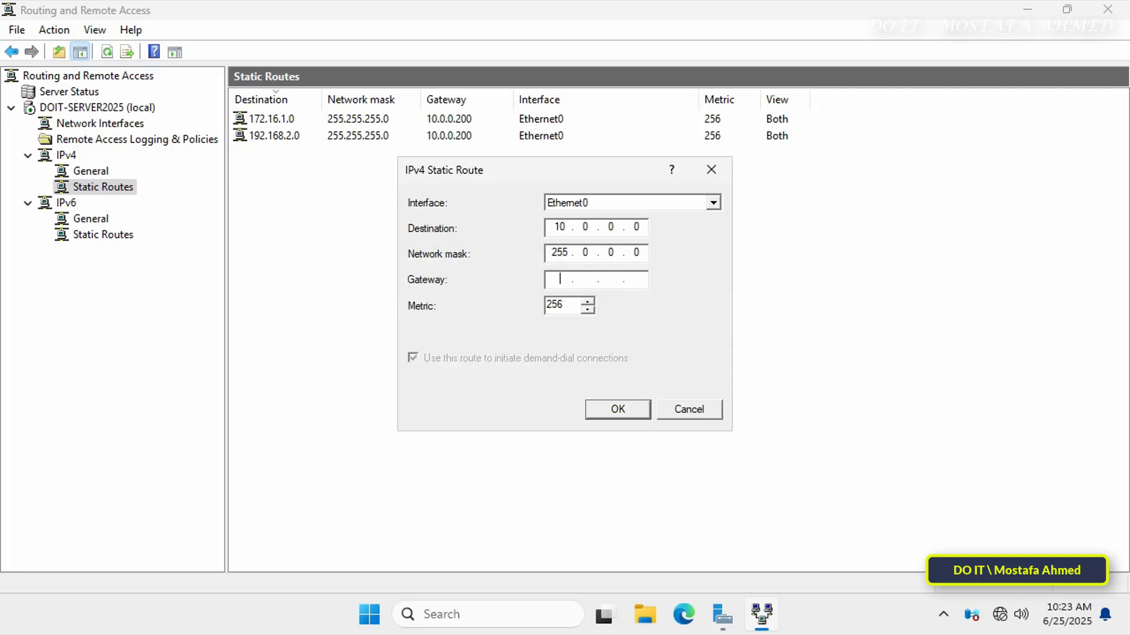
{"action": "type", "text": "10.0.0.200"}
{"action": "left_click", "coordinate": [618, 409]}
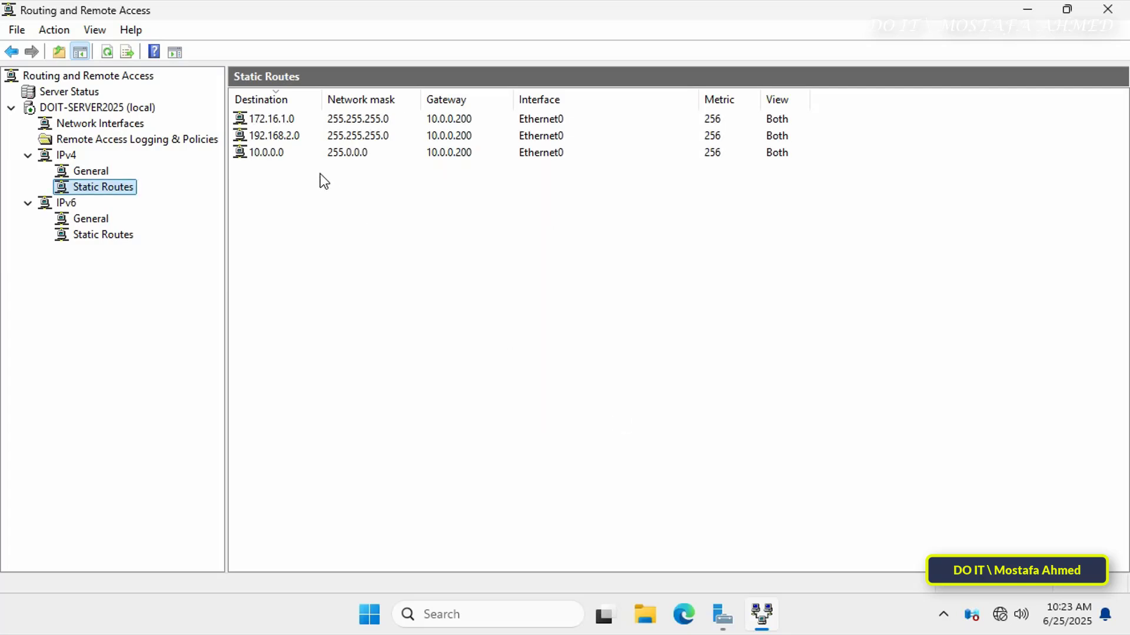
Step: Close the Routing and Remote Access console and minimize Server Manager
{"action": "left_click", "coordinate": [294, 130]}
{"action": "left_click", "coordinate": [294, 119]}
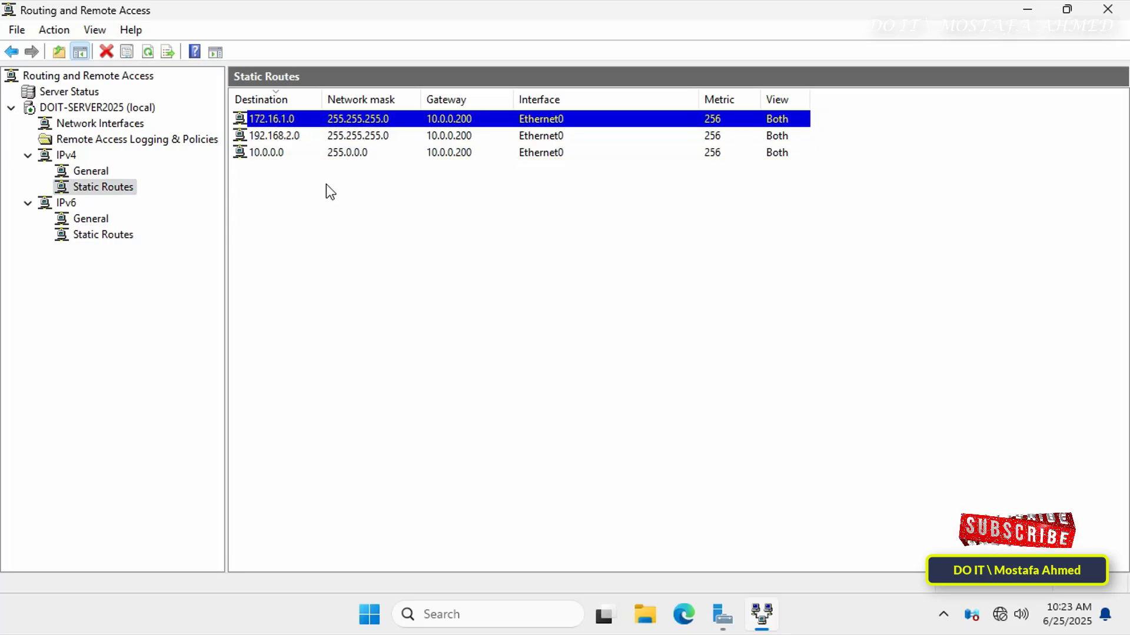
{"action": "left_click", "coordinate": [153, 52]}
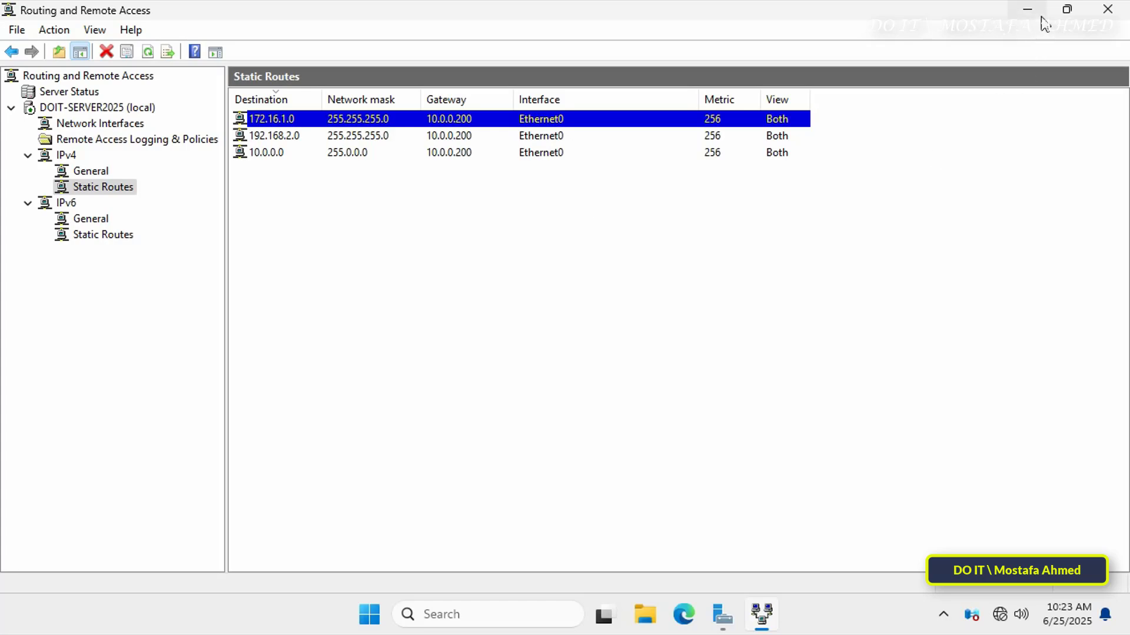
{"action": "left_click", "coordinate": [1095, 13]}
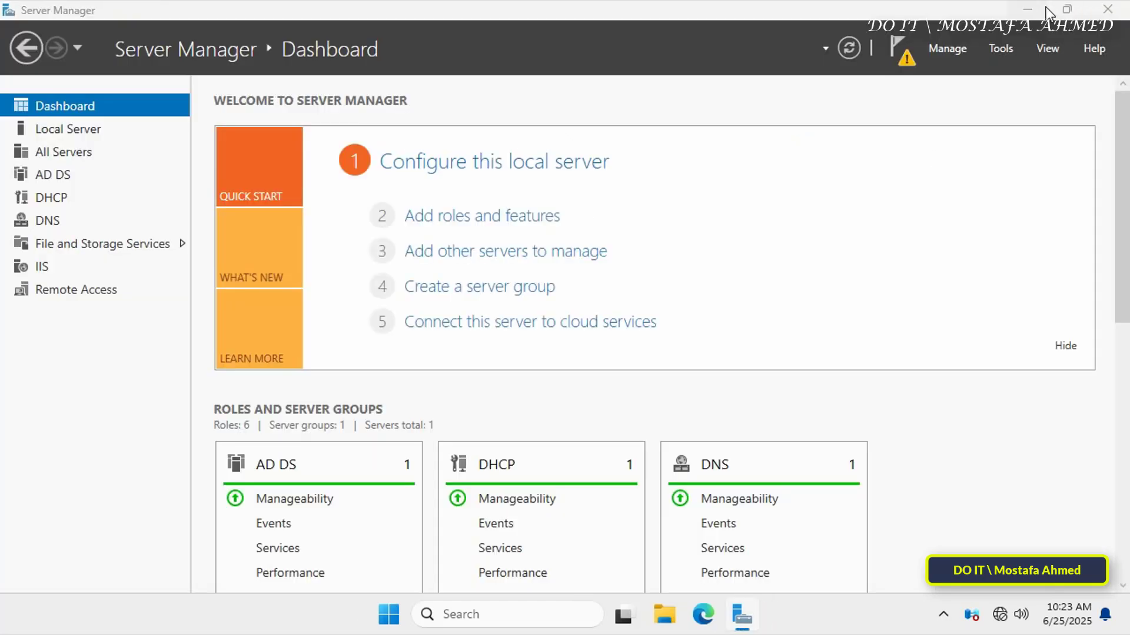
{"action": "left_click", "coordinate": [1047, 10]}
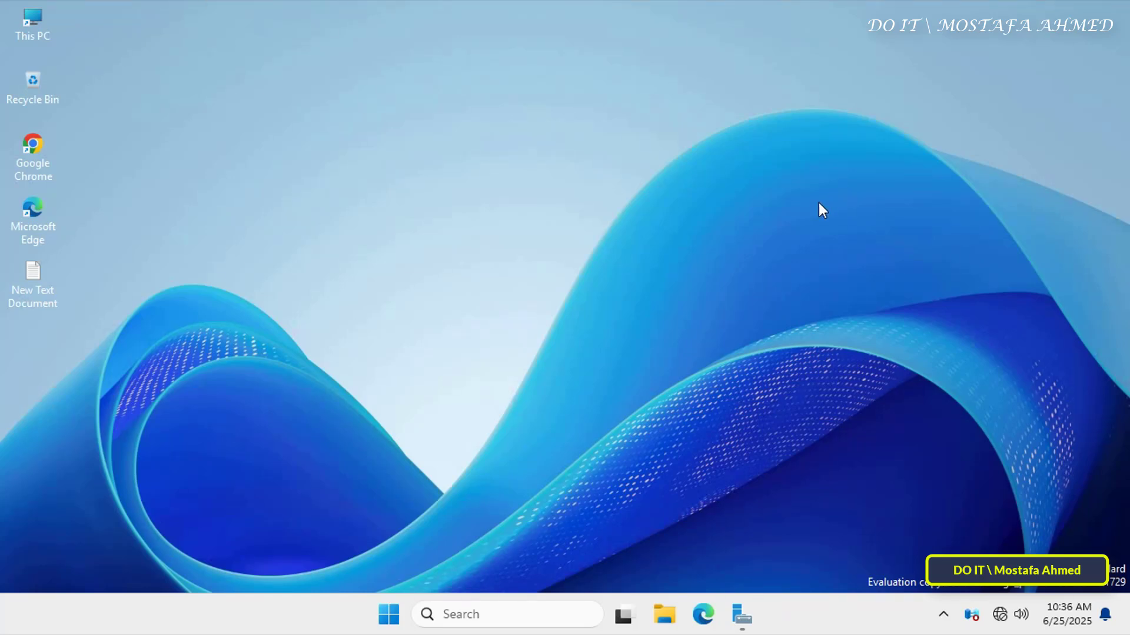
Step: Open Network Connections on the server by running ncpa.cpl
{"action": "key", "text": "super+r"}
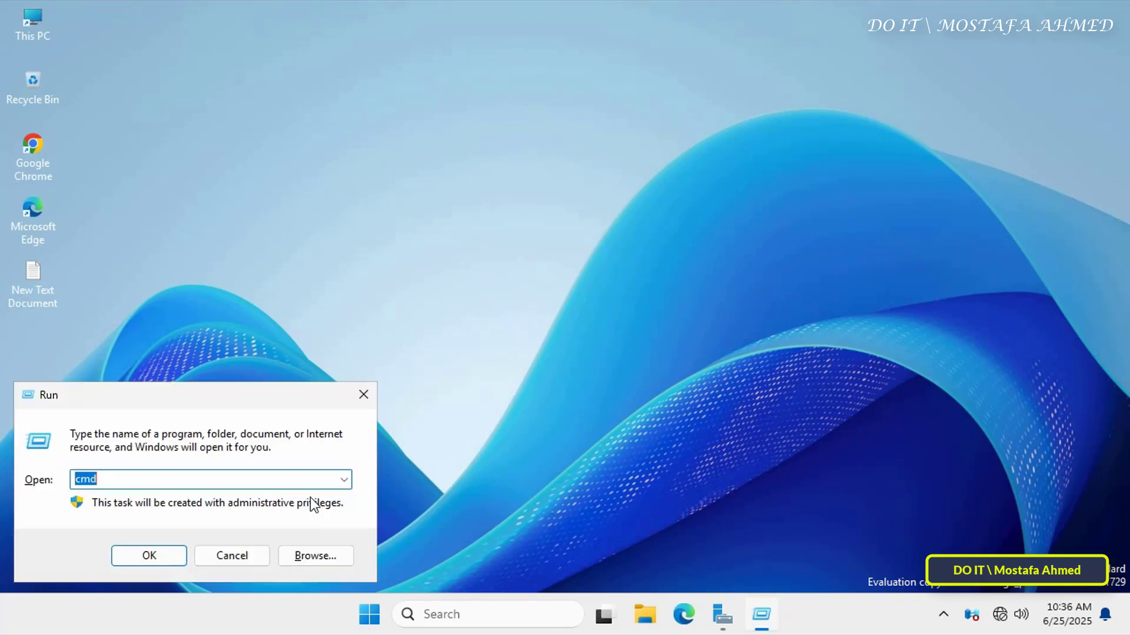
{"action": "left_click", "coordinate": [343, 480]}
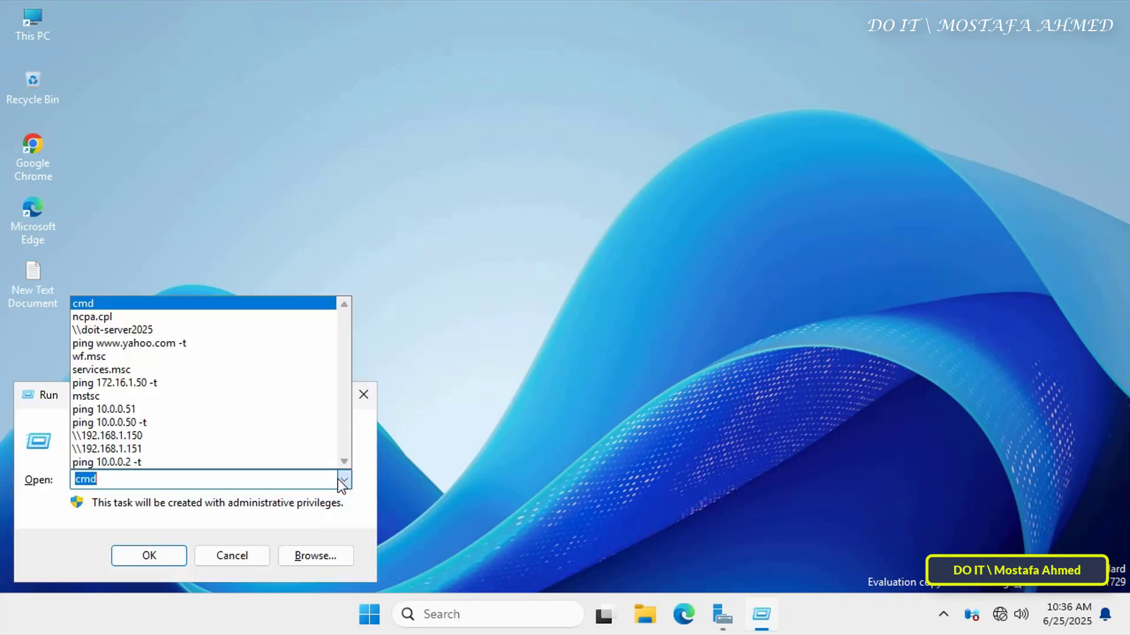
{"action": "left_click", "coordinate": [188, 317]}
{"action": "left_click", "coordinate": [168, 553]}
Step: Set the IPv4 default gateway of the server's Ethernet0 to 10.0.0.200, accept the DNS notice, and close Network Connections
{"action": "double_click", "coordinate": [206, 154]}
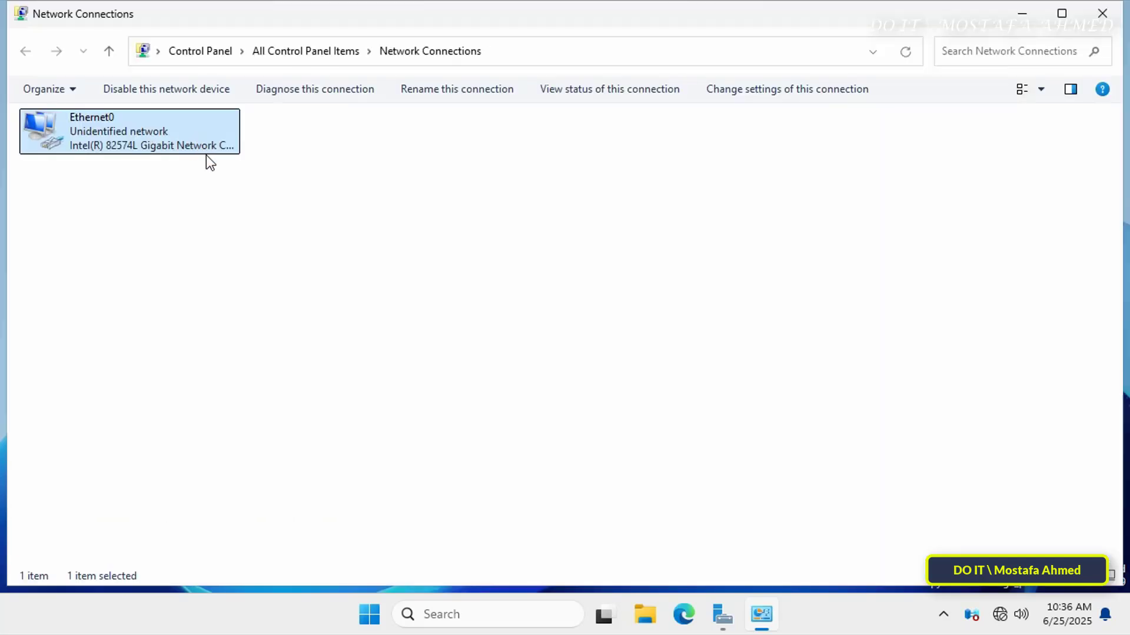
{"action": "left_click", "coordinate": [449, 454]}
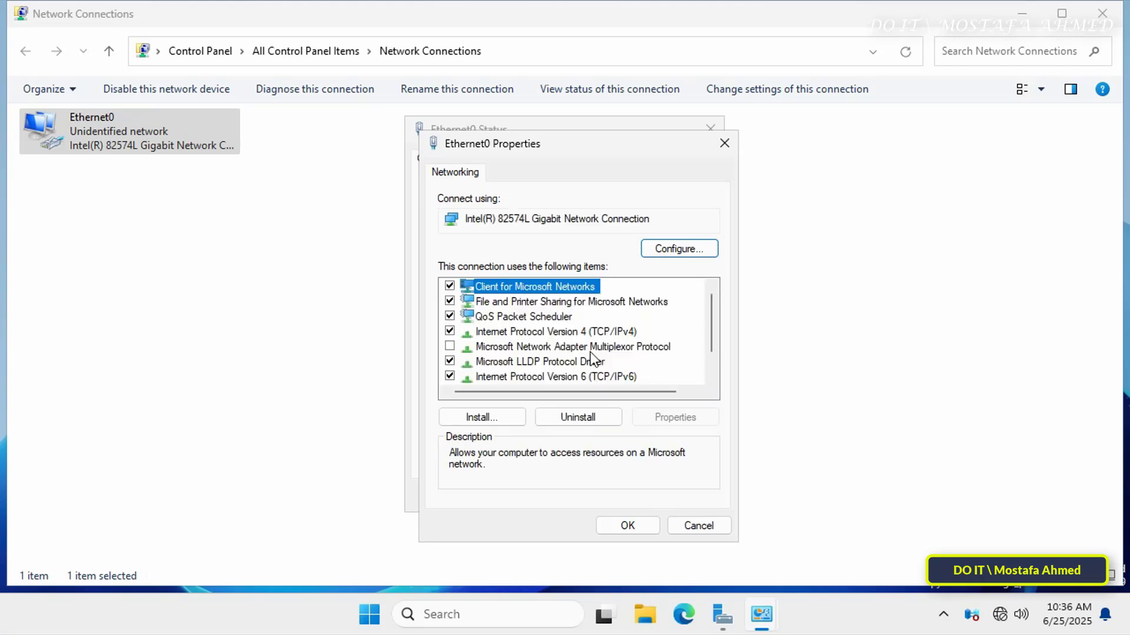
{"action": "double_click", "coordinate": [598, 333]}
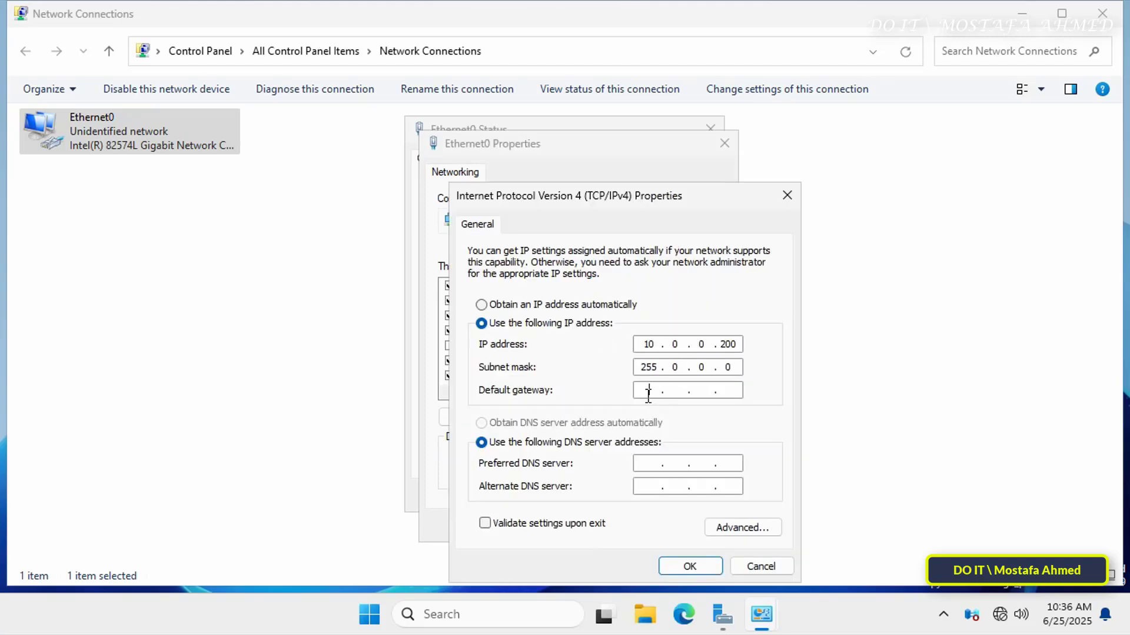
{"action": "type", "text": "10.0.0.200"}
{"action": "left_click", "coordinate": [677, 568]}
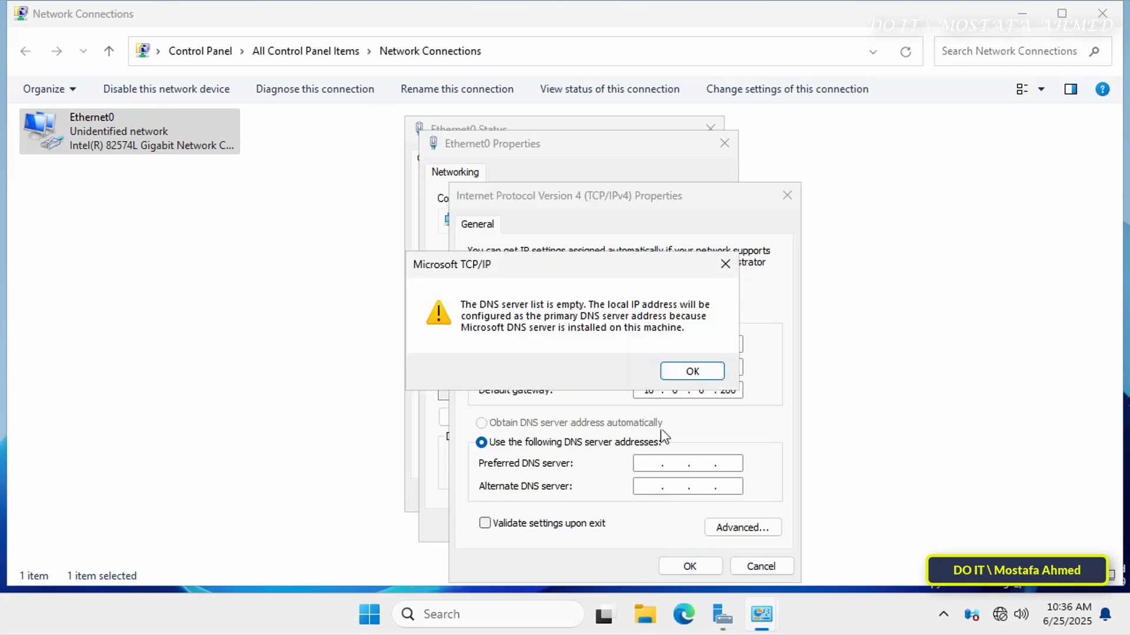
{"action": "left_click", "coordinate": [682, 371]}
{"action": "left_click", "coordinate": [637, 525]}
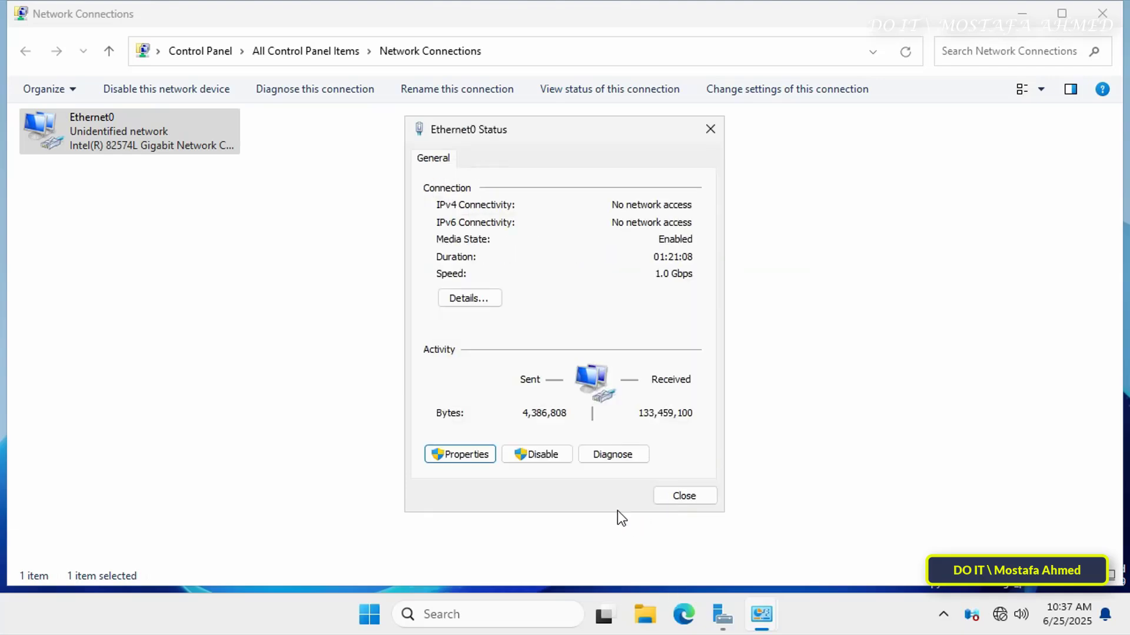
{"action": "left_click", "coordinate": [682, 496]}
{"action": "left_click", "coordinate": [1102, 13]}
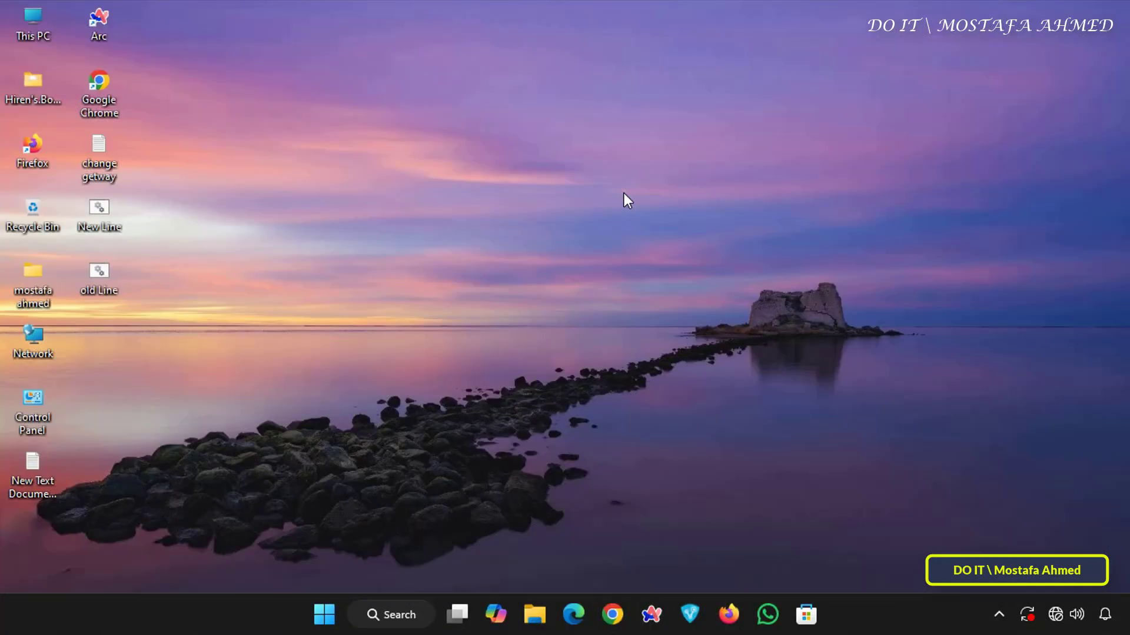
Step: On the first client, open Network Connections with ncpa.cpl and bring up Ethernet0's properties
{"action": "key", "text": "super+r"}
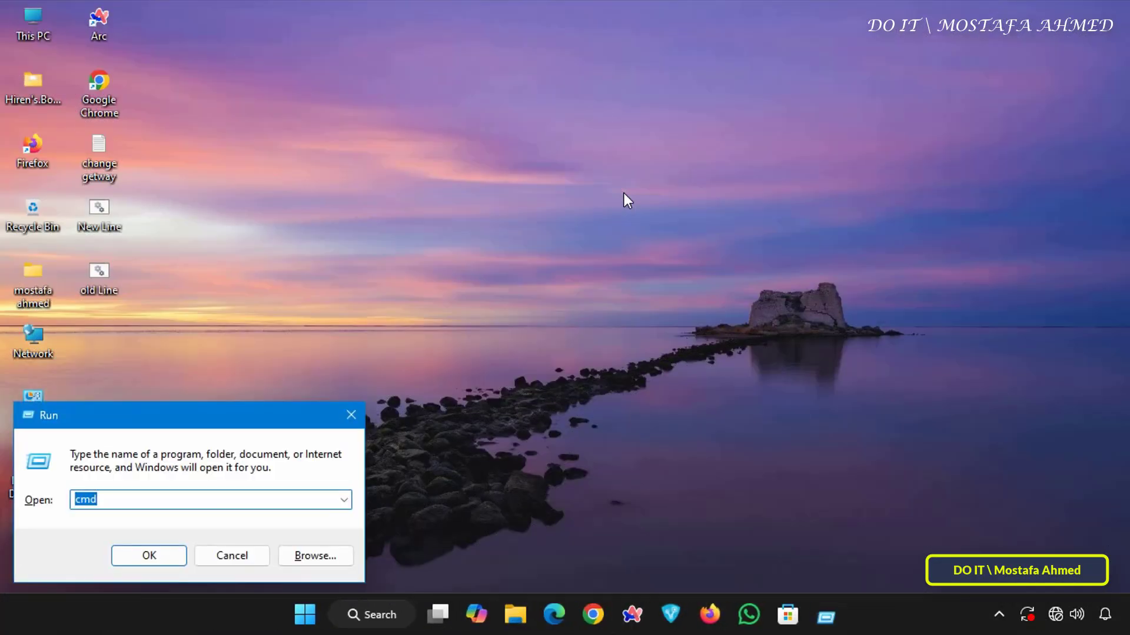
{"action": "key", "text": "Return"}
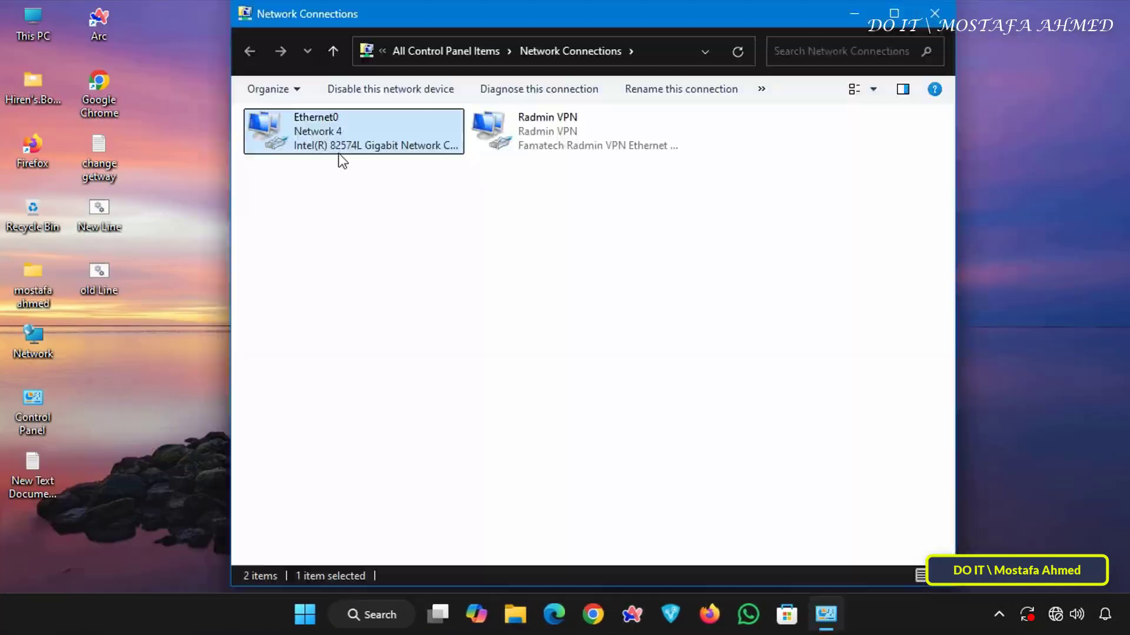
{"action": "right_click", "coordinate": [338, 153]}
{"action": "left_click", "coordinate": [355, 304]}
Step: Set the IPv4 default gateway of the first client's Ethernet0 to 10.0.0.200 and save it despite the gateway warnings
{"action": "left_click", "coordinate": [450, 292]}
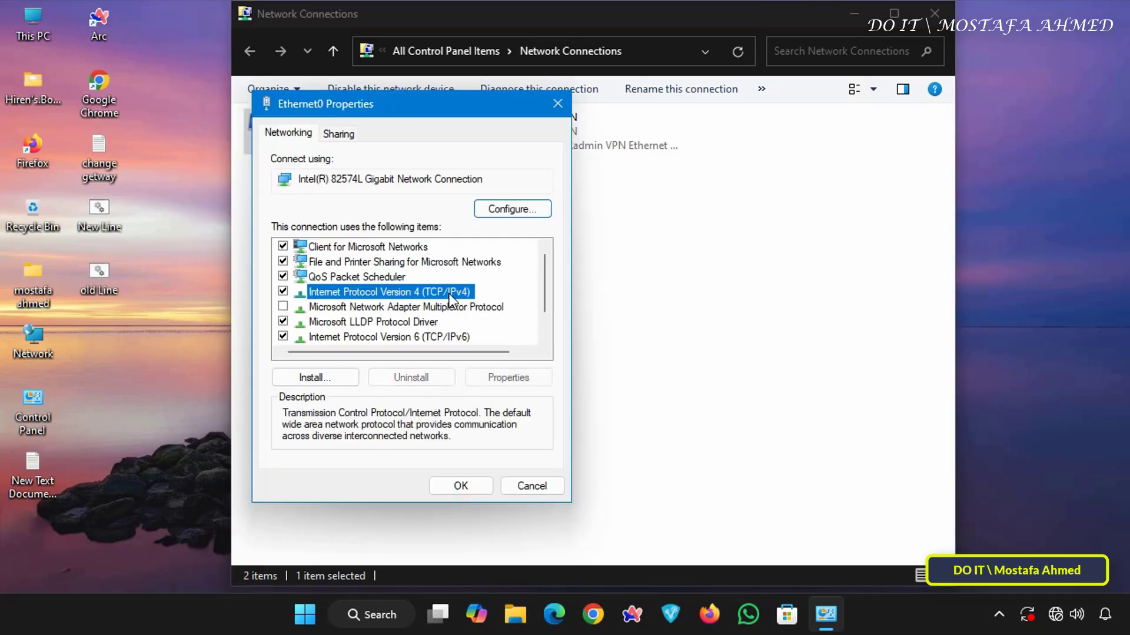
{"action": "left_click", "coordinate": [510, 378]}
{"action": "left_click", "coordinate": [550, 366]}
{"action": "type", "text": "10 . 0 "}
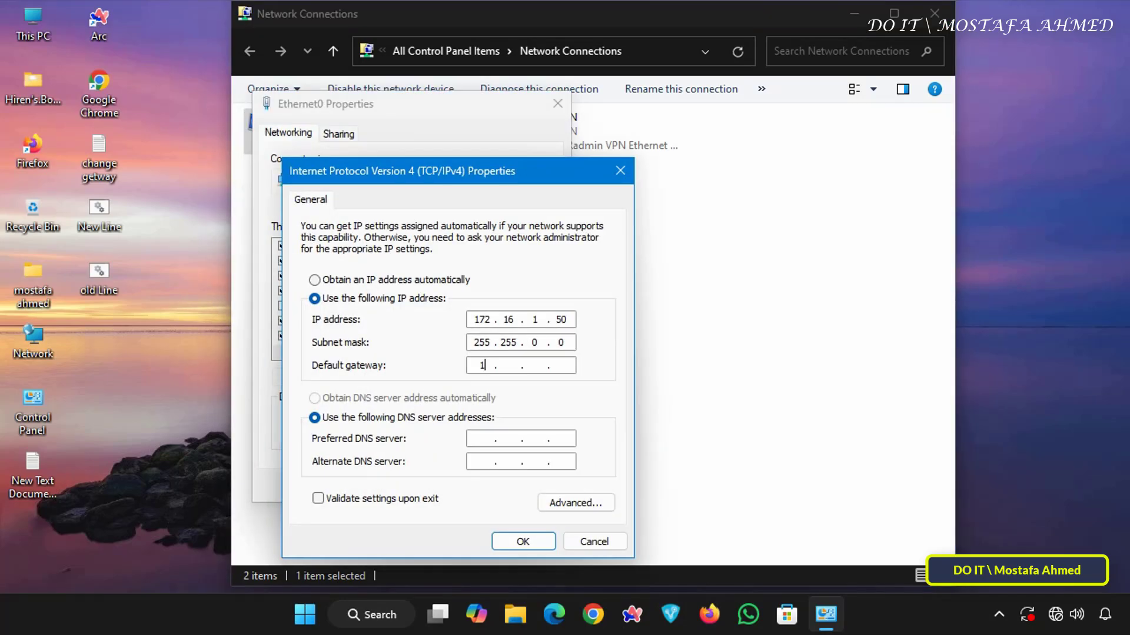
{"action": "type", "text": ". 0 . 200"}
{"action": "left_click", "coordinate": [500, 538]}
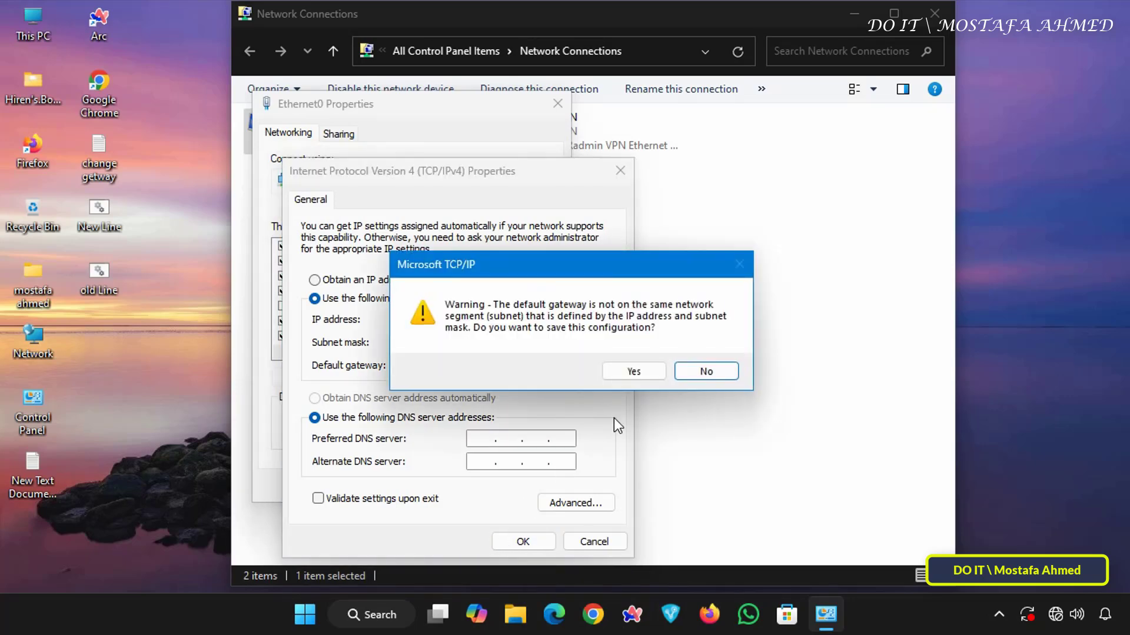
{"action": "left_click", "coordinate": [627, 376]}
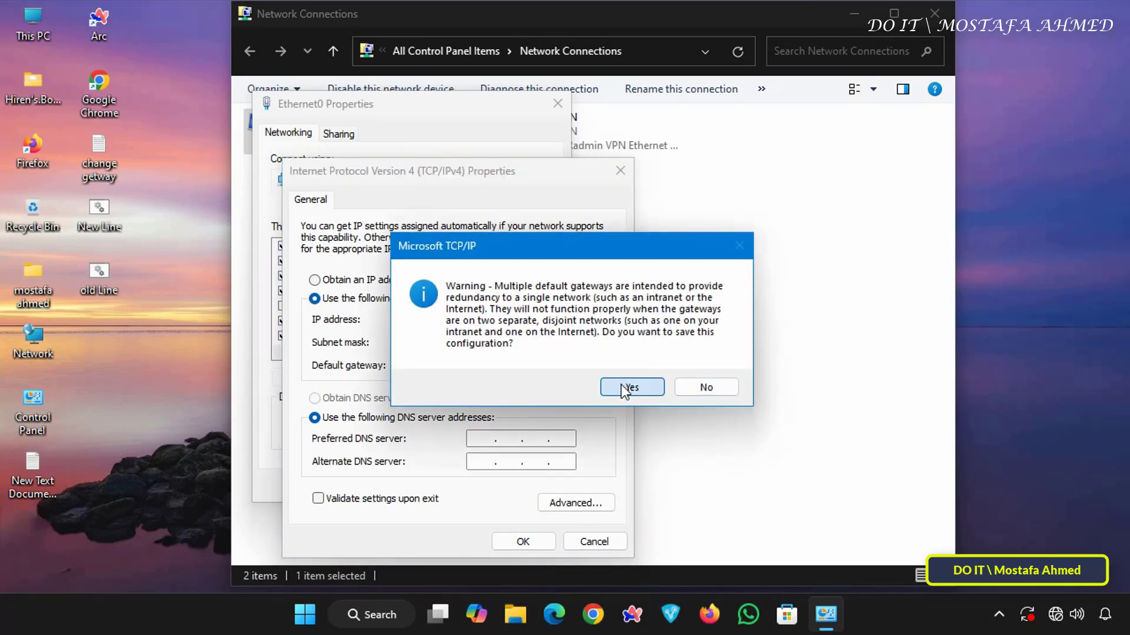
{"action": "left_click", "coordinate": [620, 384]}
{"action": "left_click", "coordinate": [463, 486]}
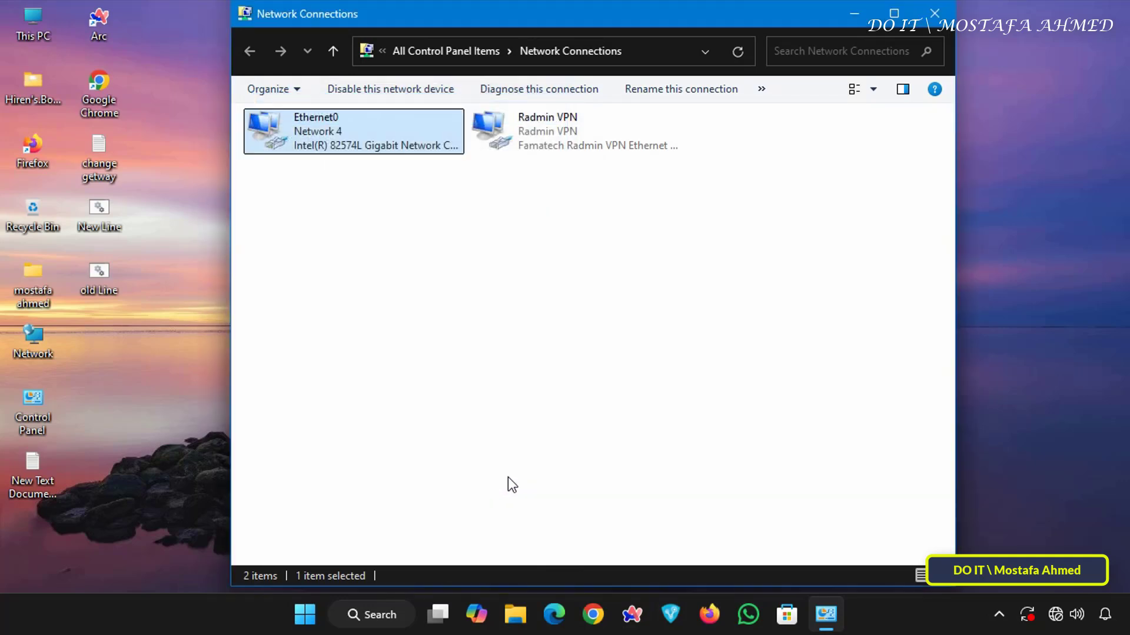
Step: Open Command Prompt on the first client and check Ethernet0's address and gateway with ipconfig
{"action": "key", "text": "super+r"}
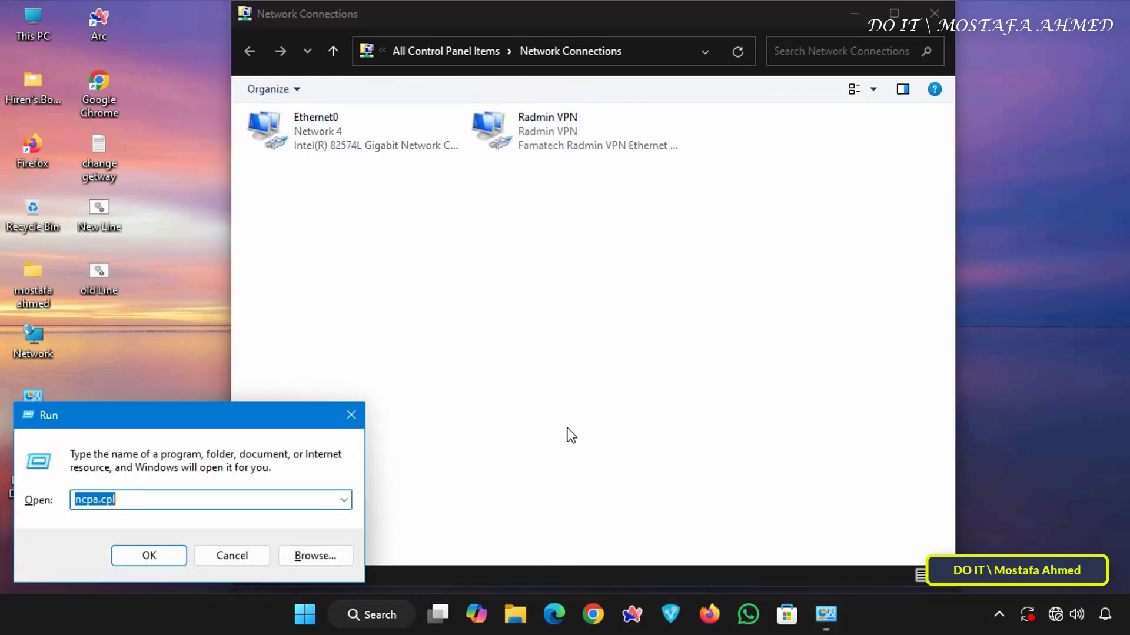
{"action": "left_click", "coordinate": [345, 501]}
{"action": "left_click", "coordinate": [128, 285]}
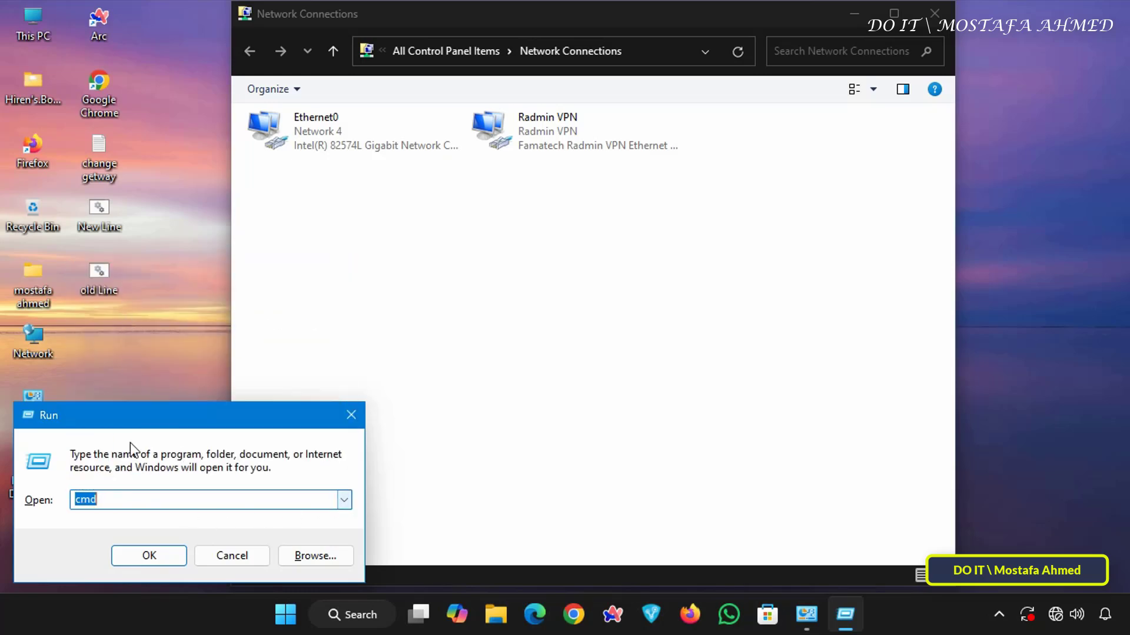
{"action": "left_click", "coordinate": [149, 554]}
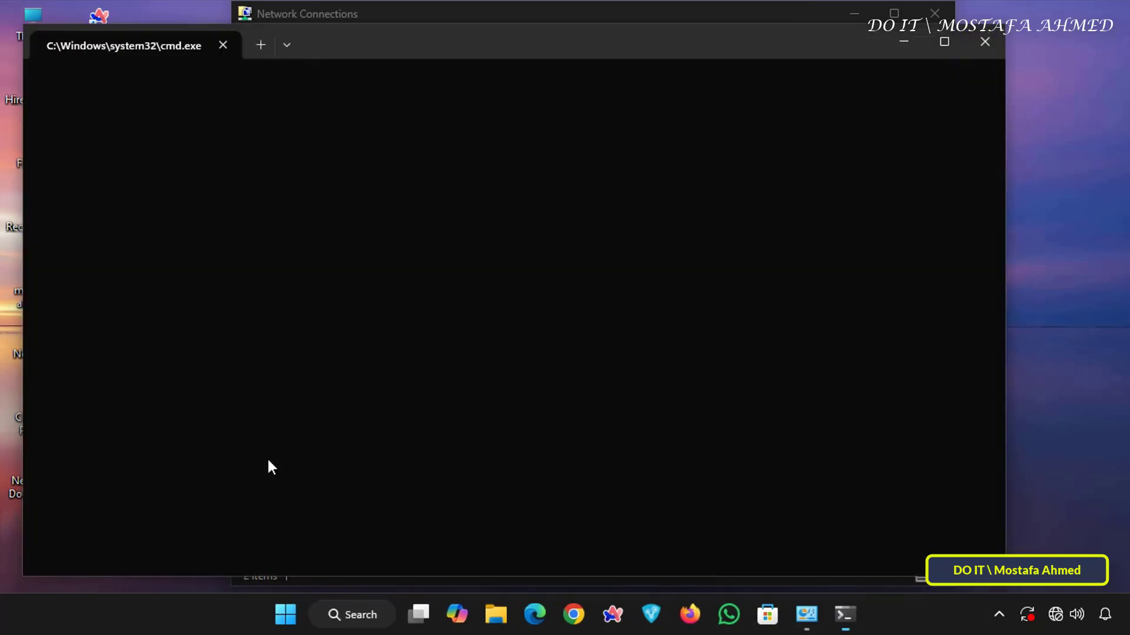
{"action": "type", "text": "ip"}
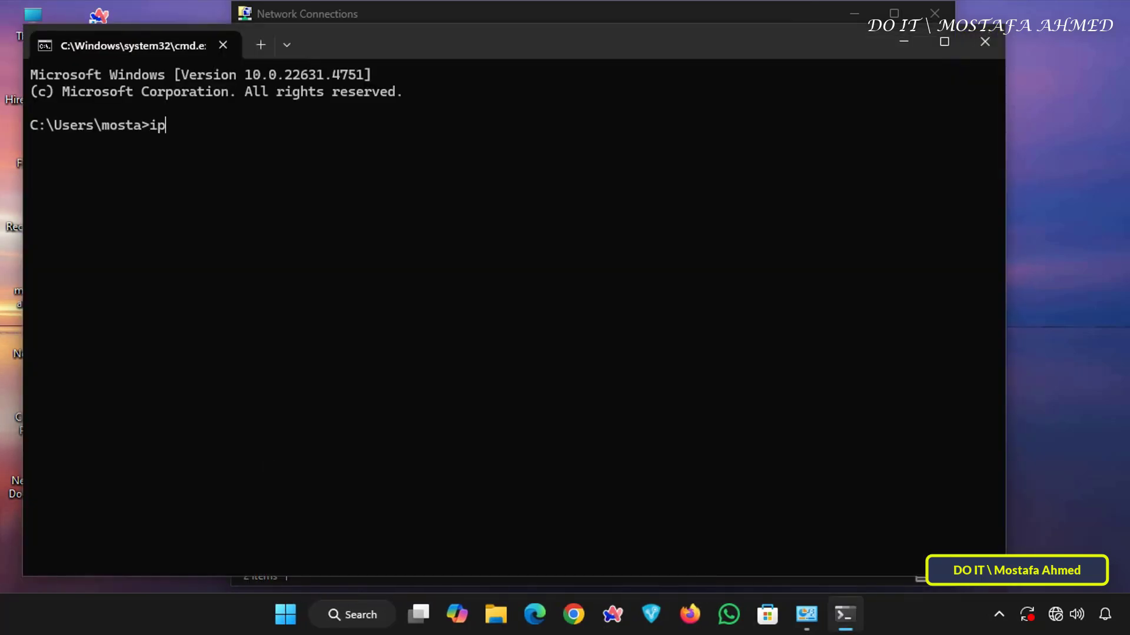
{"action": "type", "text": "config"}
{"action": "key", "text": "Return"}
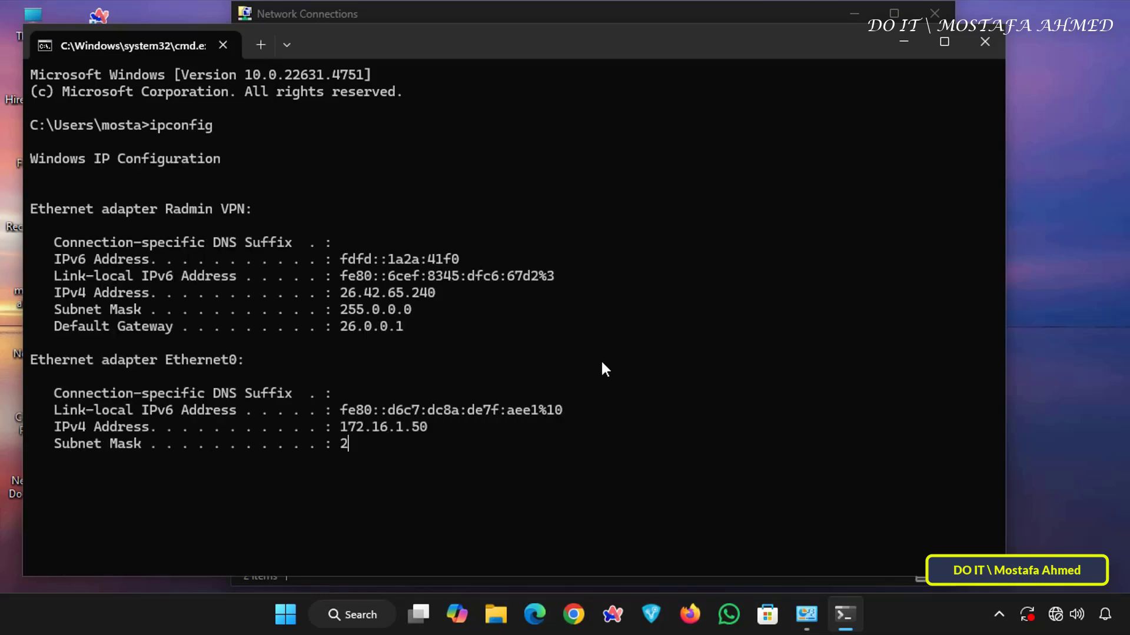
{"action": "left_click_drag", "start_coordinate": [340, 426], "coordinate": [372, 460]}
{"action": "right_click", "coordinate": [426, 460]}
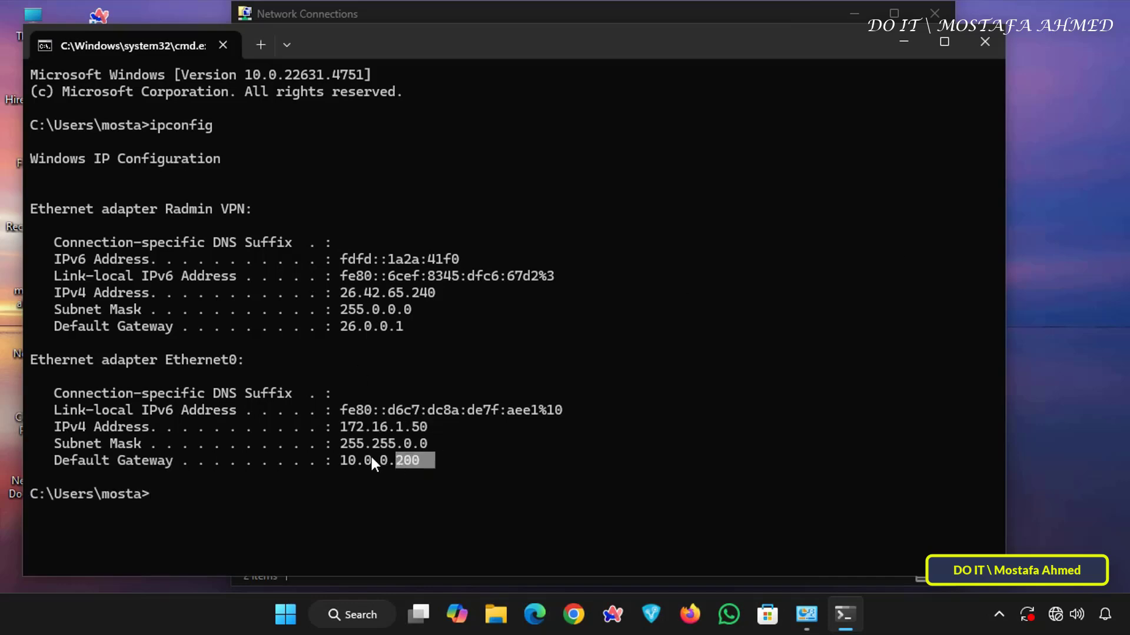
{"action": "right_click", "coordinate": [340, 513]}
Step: Ping the server at 10.0.0.200 from the first client and examine the replies
{"action": "type", "text": "pin"}
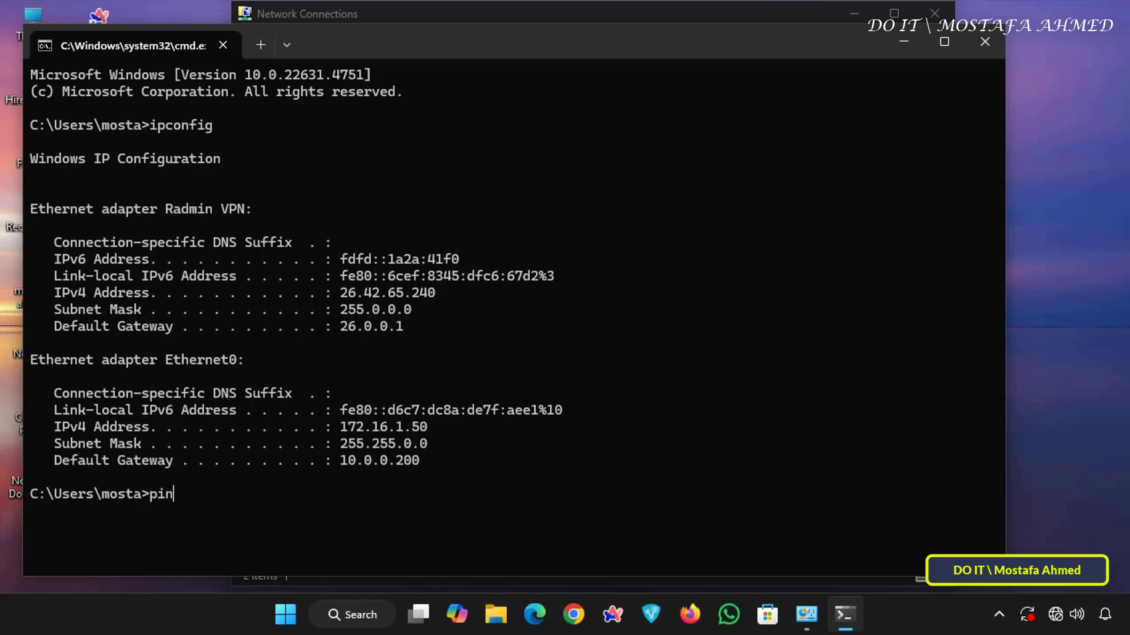
{"action": "type", "text": "g 10.0.0.200"}
{"action": "key", "text": "Return"}
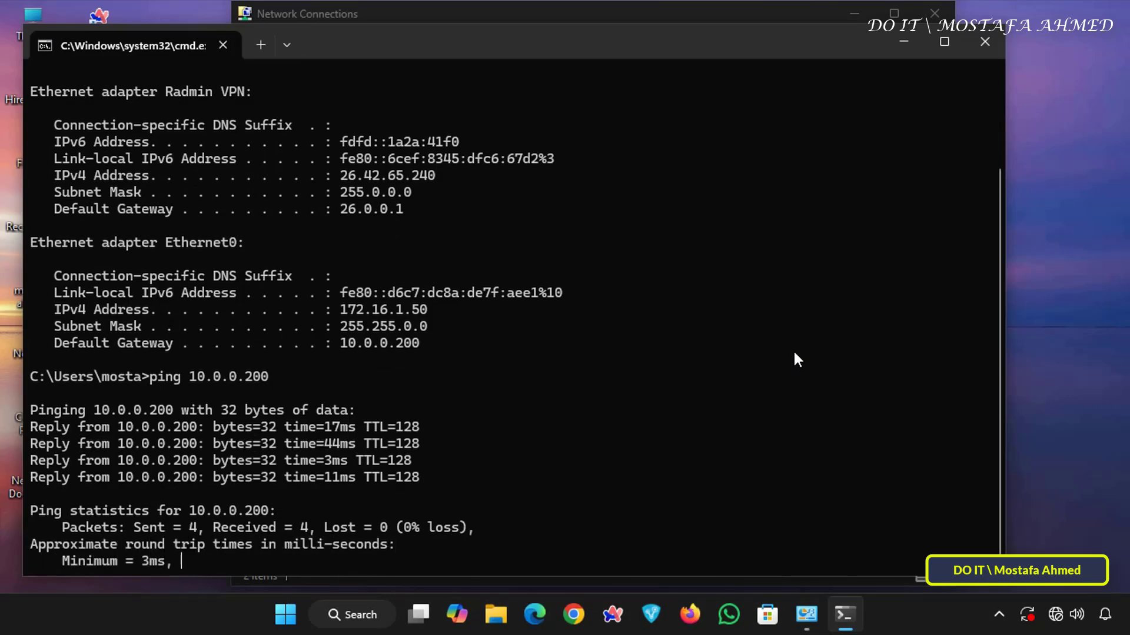
{"action": "left_click_drag", "start_coordinate": [33, 391], "coordinate": [422, 429]}
{"action": "left_click_drag", "start_coordinate": [421, 429], "coordinate": [422, 444]}
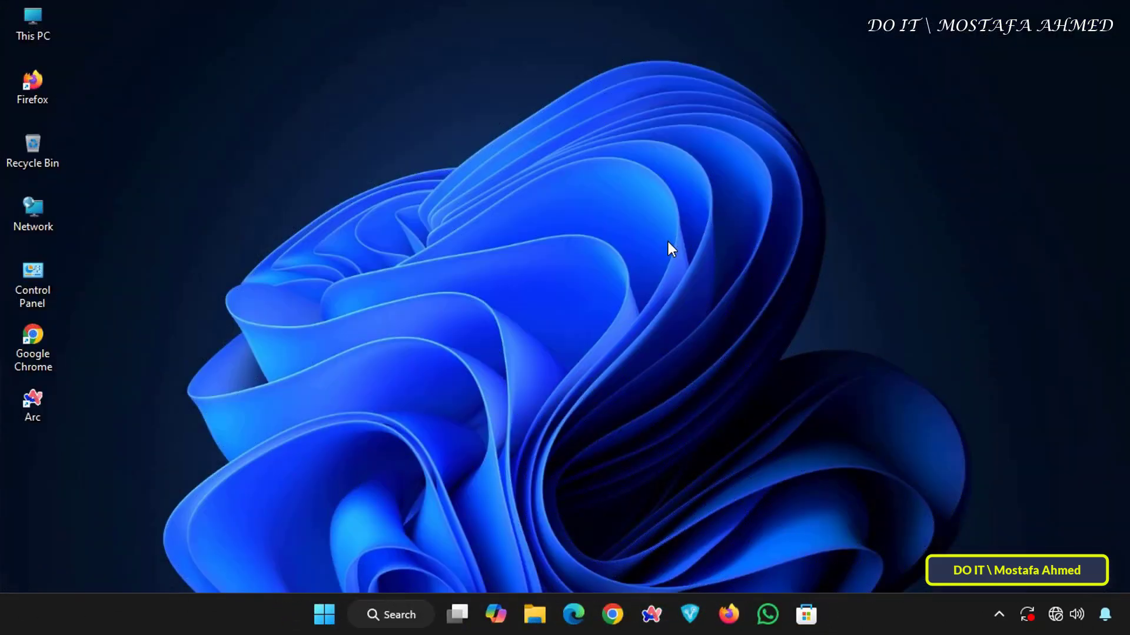
Step: On the second client, open Network Connections with ncpa.cpl and bring up Ethernet0's properties
{"action": "key", "text": "super+r"}
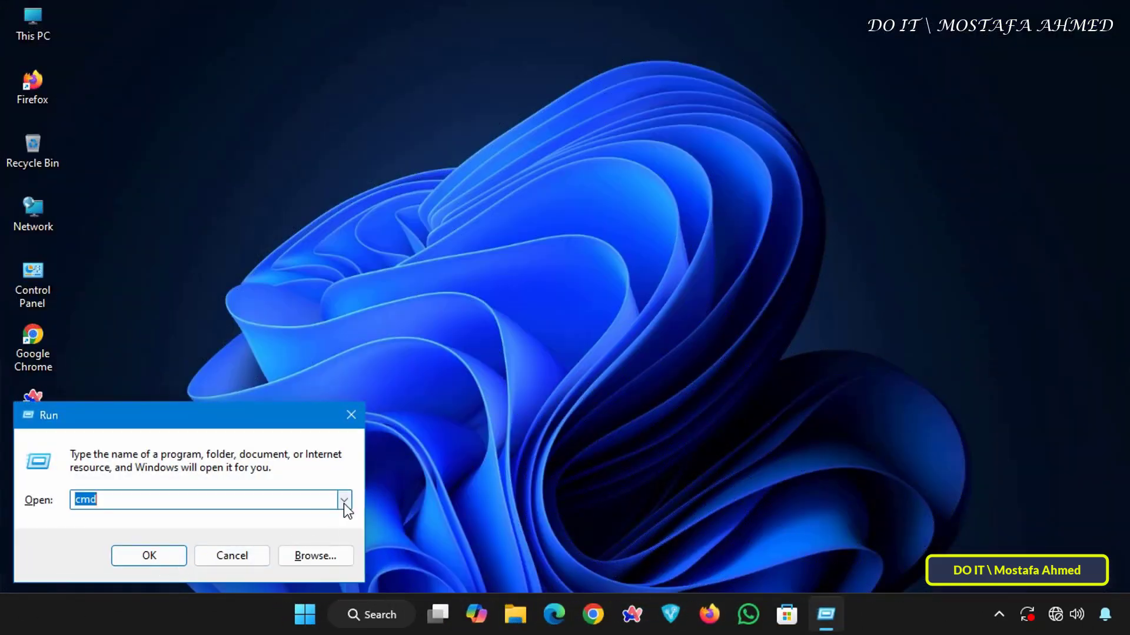
{"action": "left_click", "coordinate": [344, 500]}
{"action": "left_click", "coordinate": [103, 311]}
{"action": "left_click", "coordinate": [148, 556]}
{"action": "right_click", "coordinate": [488, 147]}
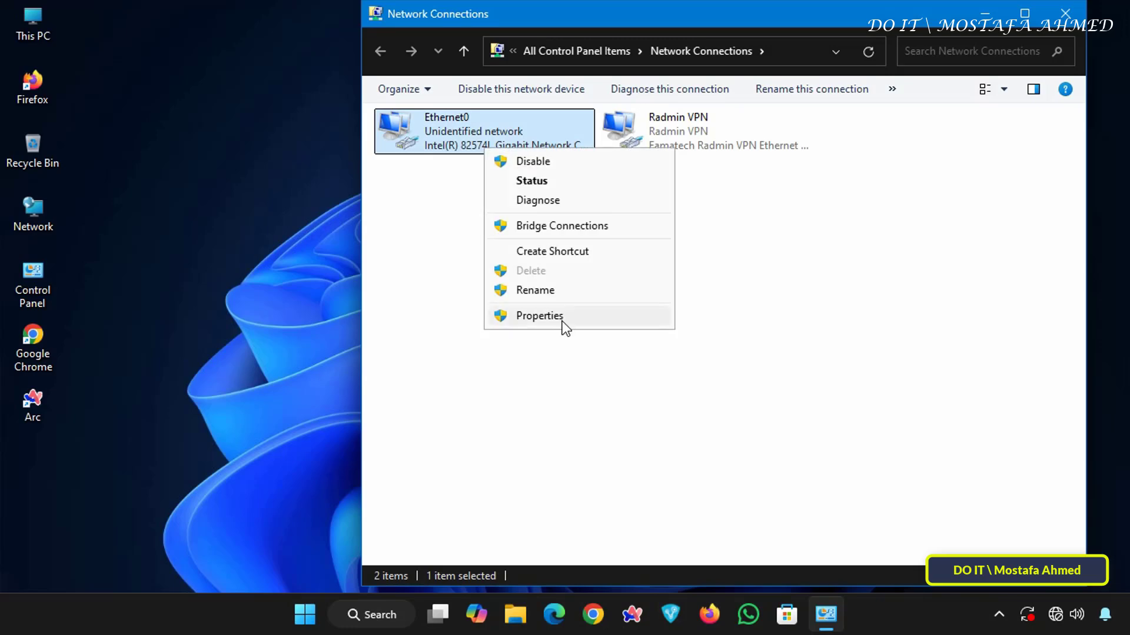
{"action": "left_click", "coordinate": [562, 321]}
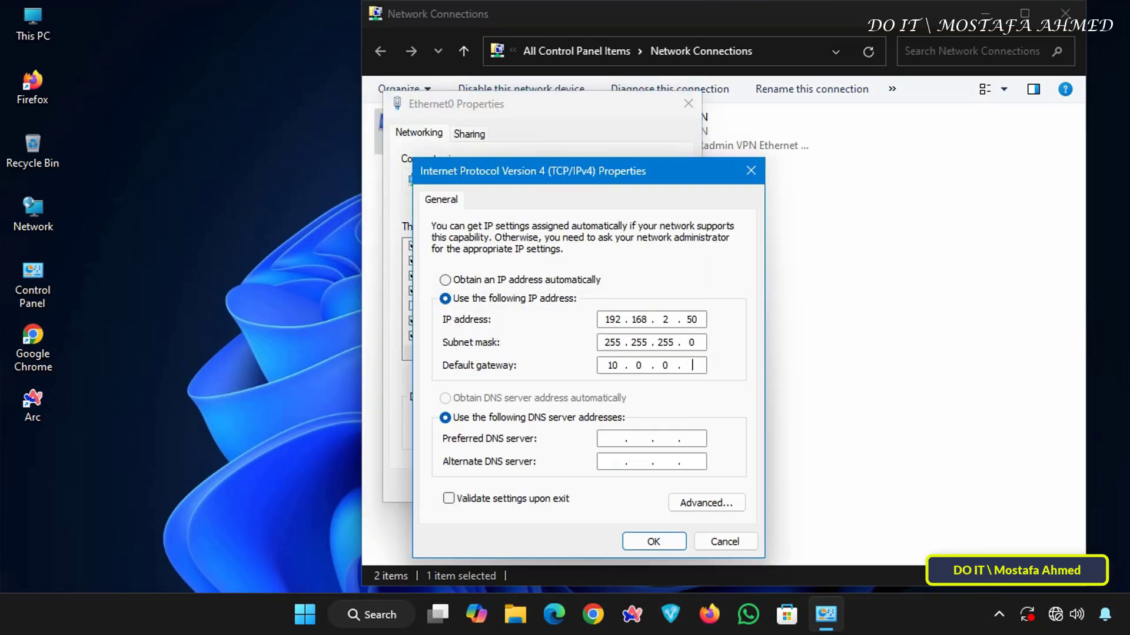
Step: Set the second client's IPv4 default gateway to 10.0.0.200 and save it despite the gateway warnings
{"action": "type", "text": "200"}
{"action": "left_click", "coordinate": [654, 540]}
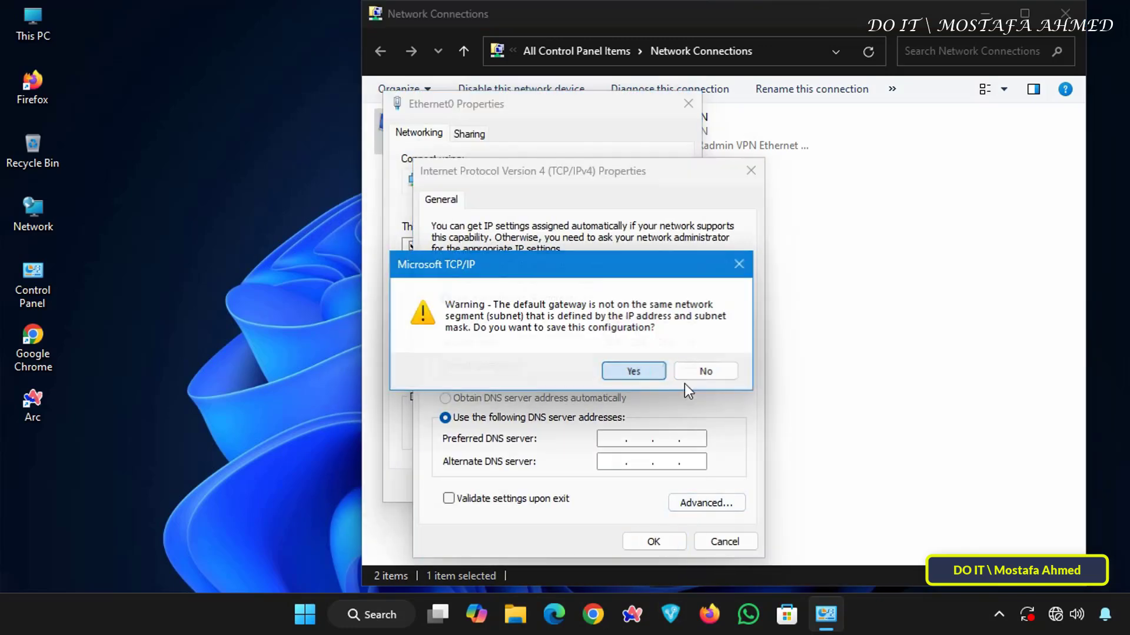
{"action": "left_click", "coordinate": [633, 372]}
{"action": "left_click", "coordinate": [633, 385]}
{"action": "left_click", "coordinate": [603, 481]}
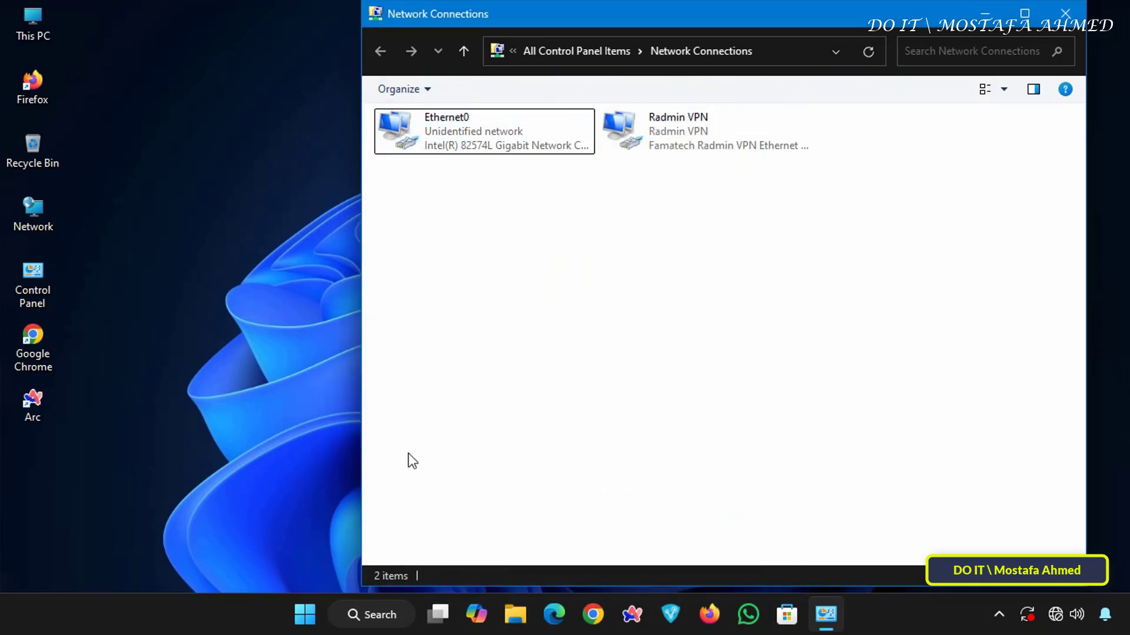
Step: Open Command Prompt on the second client, check its configuration with ipconfig, and ping the server at 10.0.0.200
{"action": "key", "text": "super+r"}
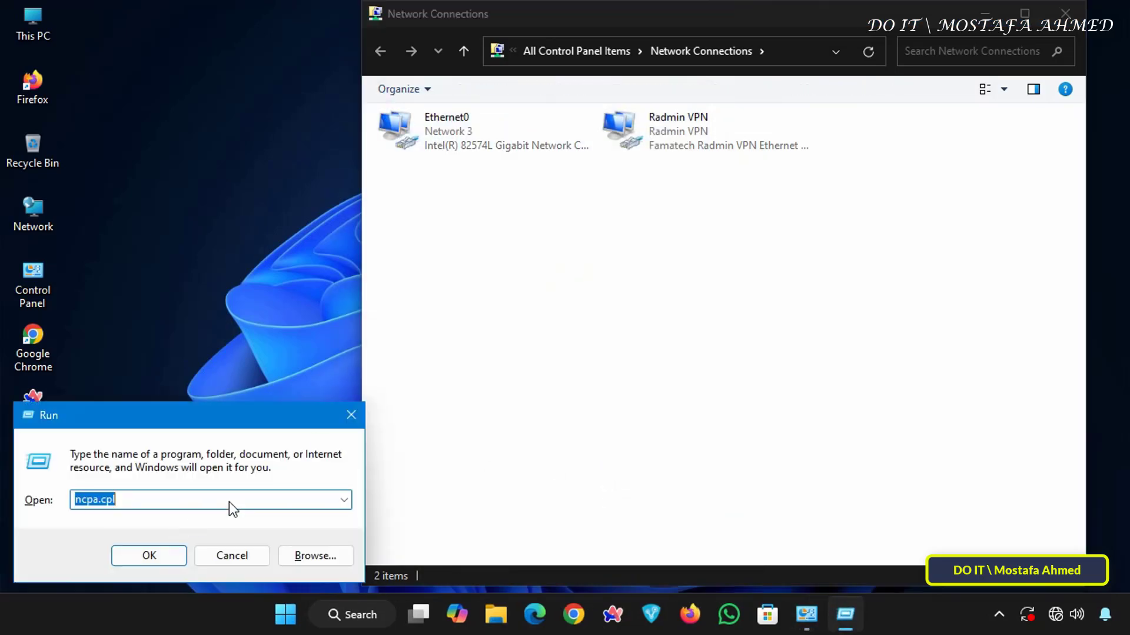
{"action": "left_click", "coordinate": [344, 500]}
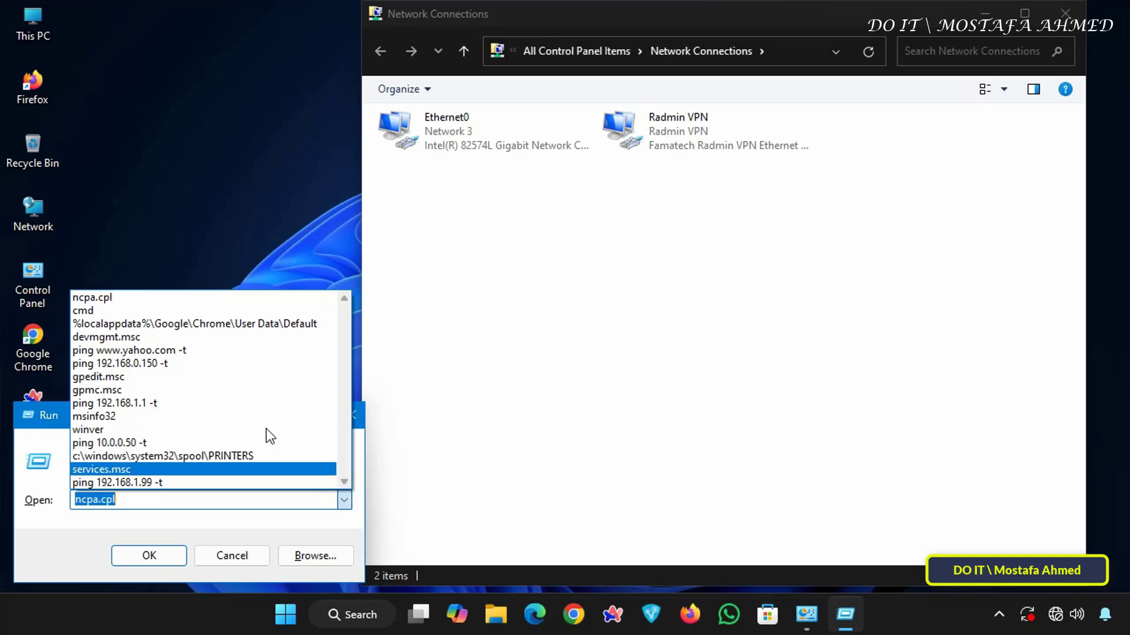
{"action": "left_click", "coordinate": [180, 310]}
{"action": "left_click", "coordinate": [181, 553]}
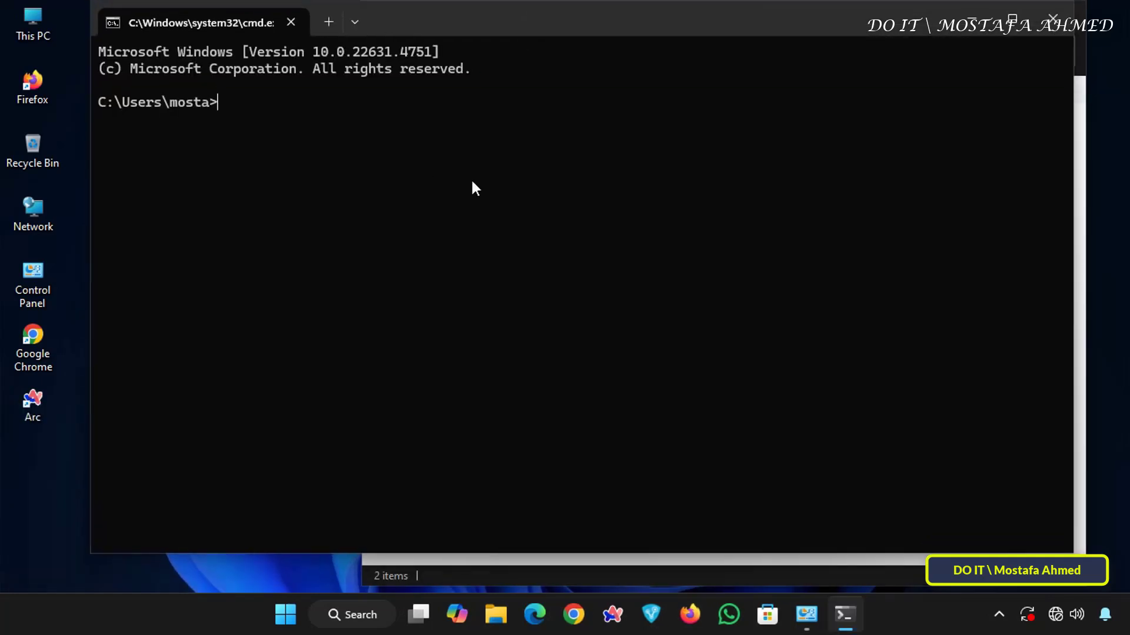
{"action": "type", "text": "ipconfig"}
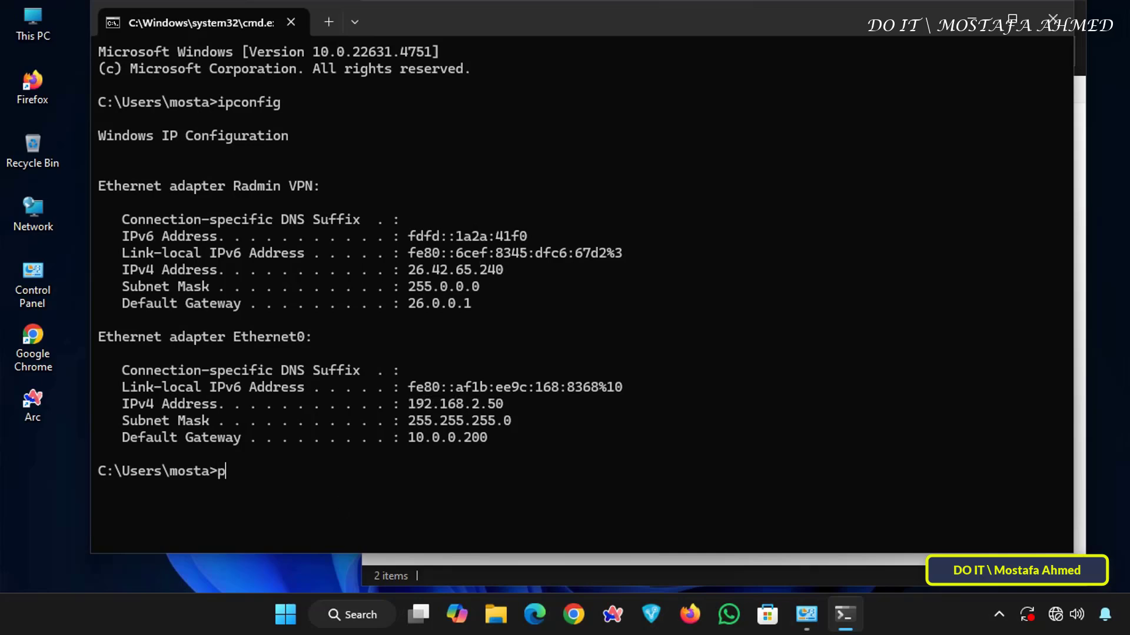
{"action": "type", "text": "ping 10.0.0.200"}
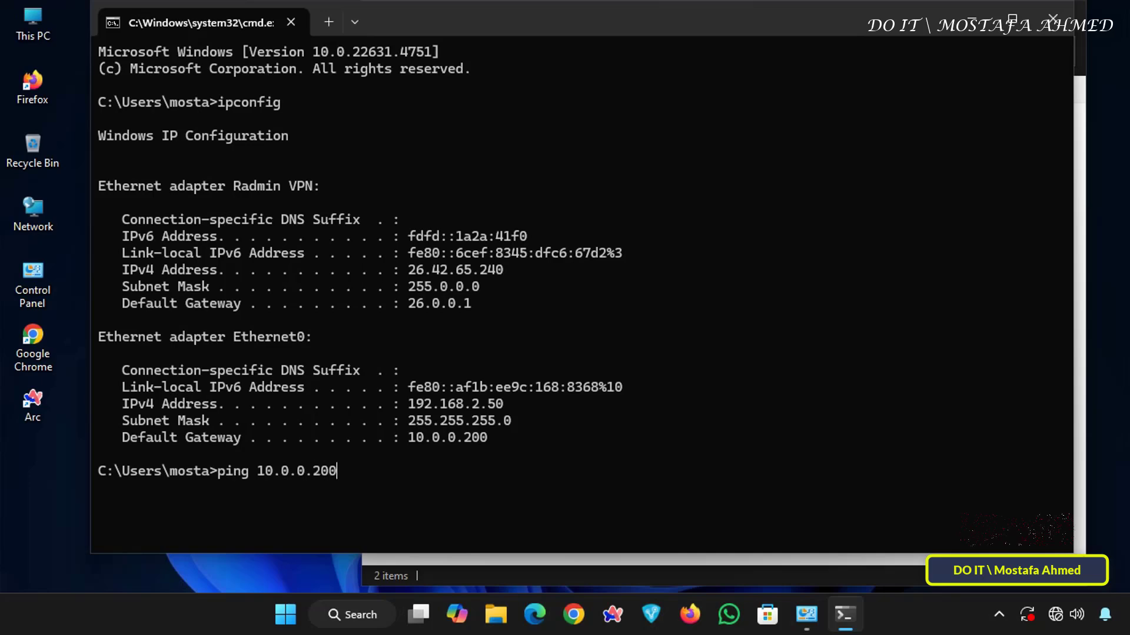
{"action": "key", "text": "Return"}
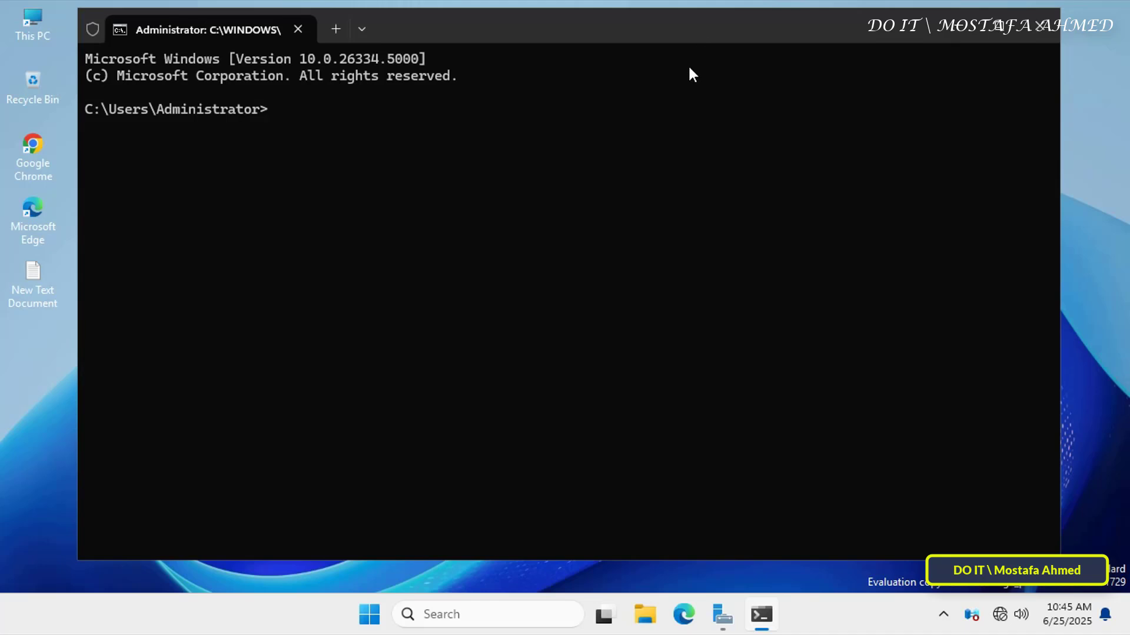
Step: In the server's Command Prompt, run ipconfig and ping the two clients at 172.16.1.50 and 192.168.2.50
{"action": "type", "text": "ipconfig"}
{"action": "key", "text": "Return"}
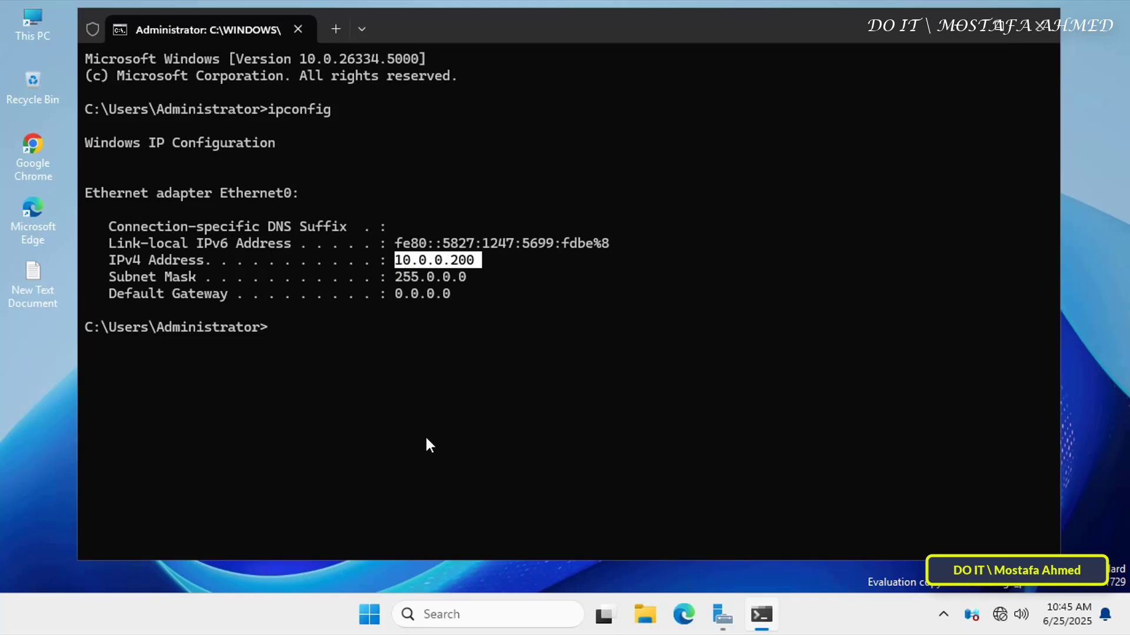
{"action": "type", "text": "ping 17"}
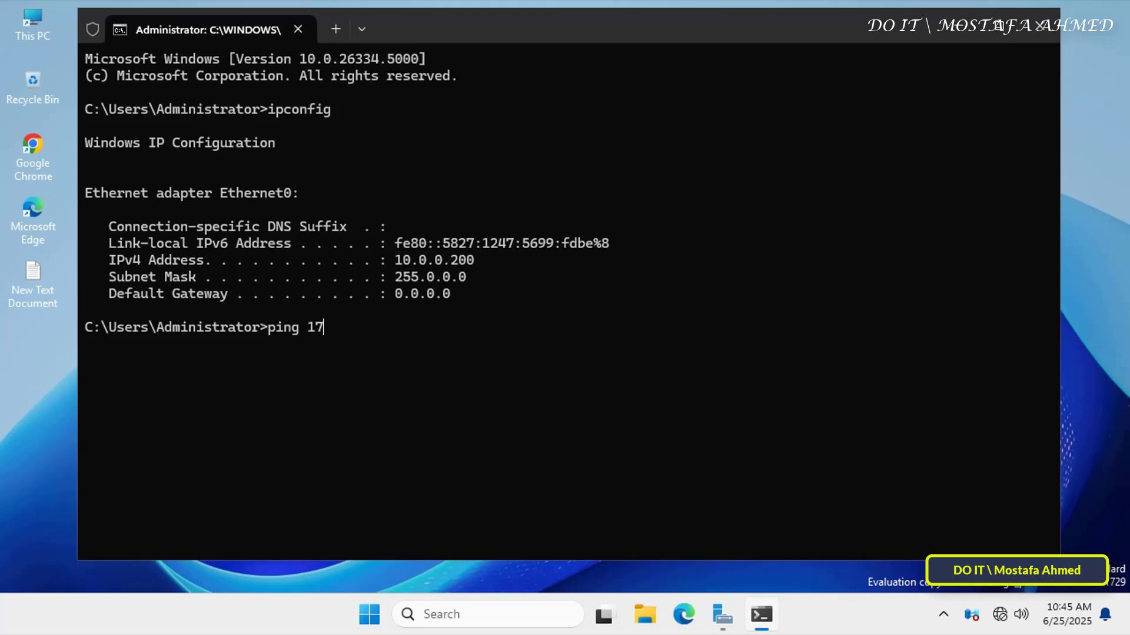
{"action": "type", "text": "2.16.1.50"}
{"action": "key", "text": "Return"}
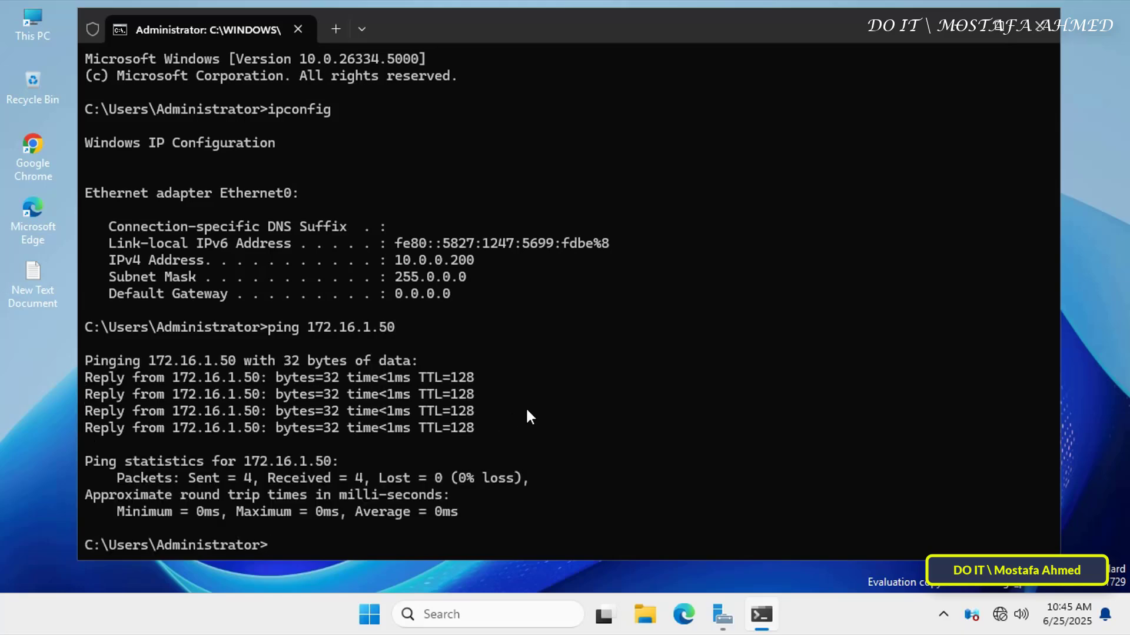
{"action": "type", "text": "ping 192.168.2.50"}
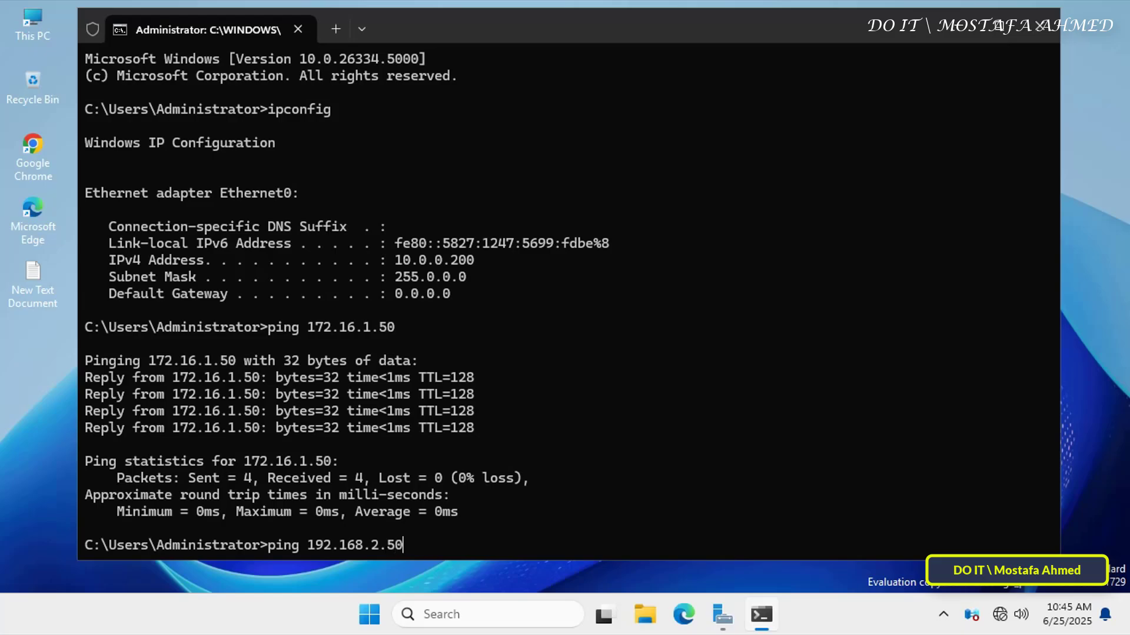
{"action": "key", "text": "Return"}
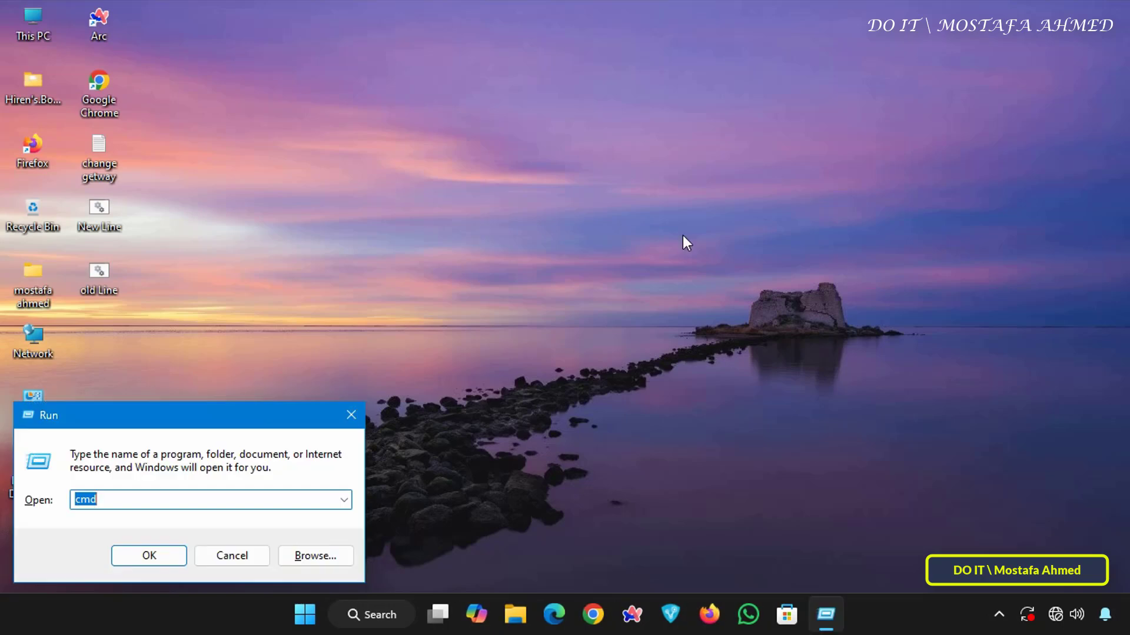
Step: On the first client, open Command Prompt and ping the server at 10.0.0.200 and the second client at 192.168.2.50
{"action": "key", "text": "Return"}
{"action": "type", "text": "pi"}
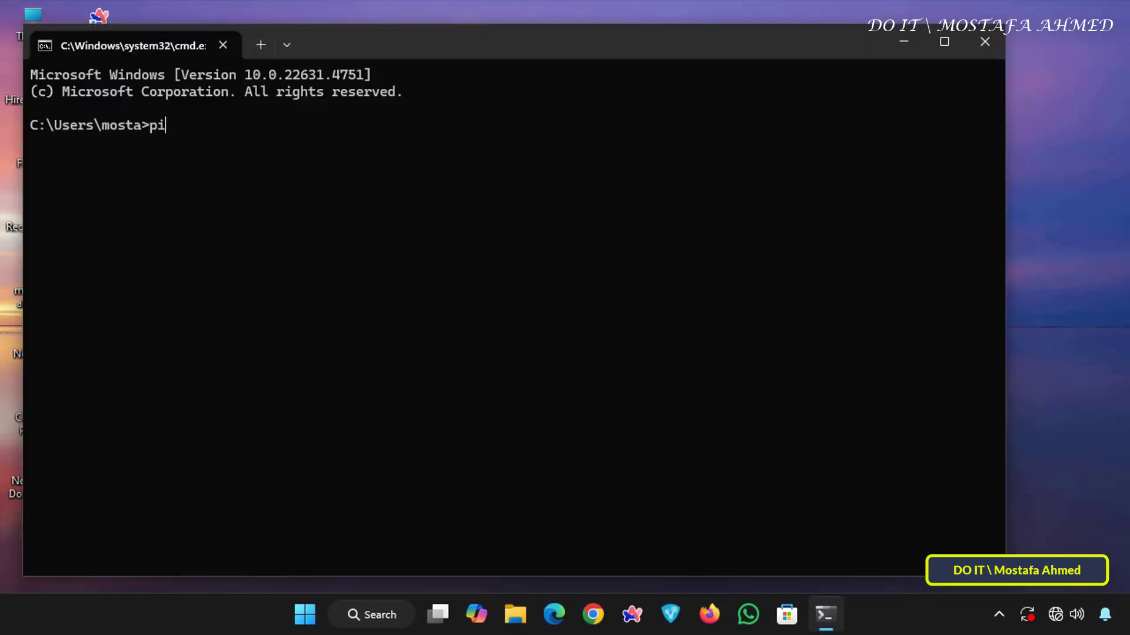
{"action": "type", "text": "ng 10.0.0.200"}
{"action": "key", "text": "Return"}
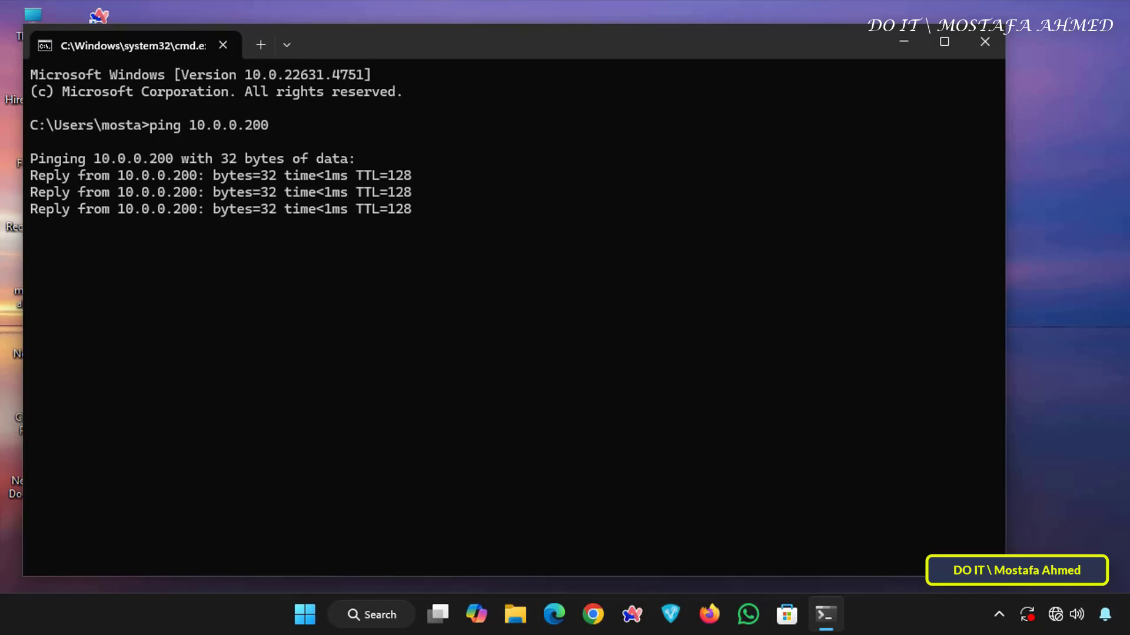
{"action": "type", "text": "ping "}
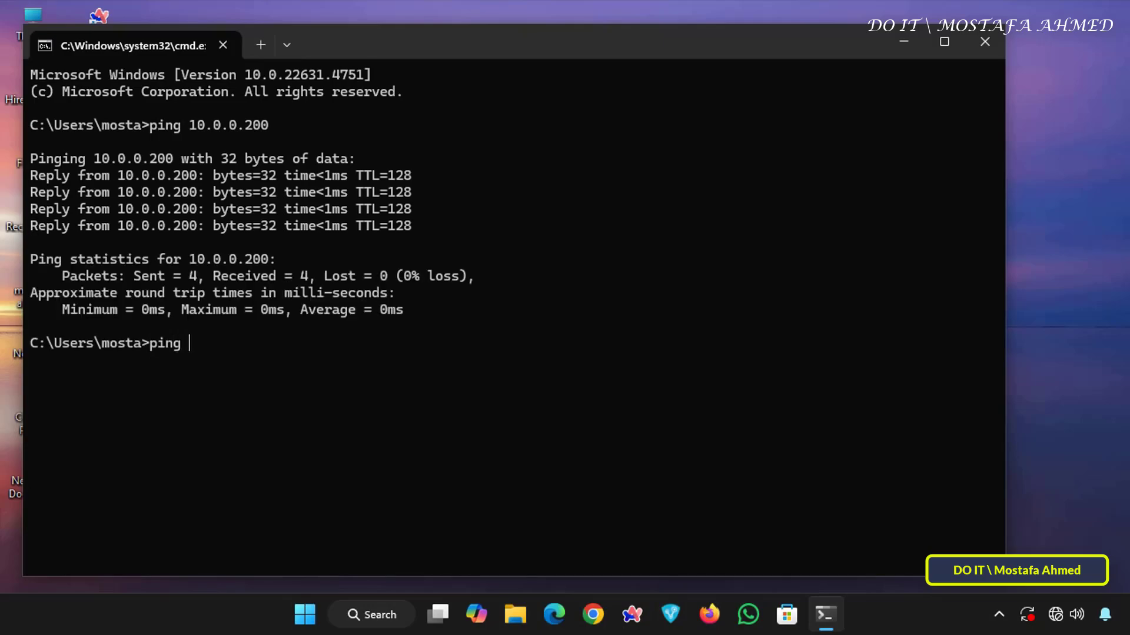
{"action": "type", "text": "192.168.2.50"}
{"action": "key", "text": "Return"}
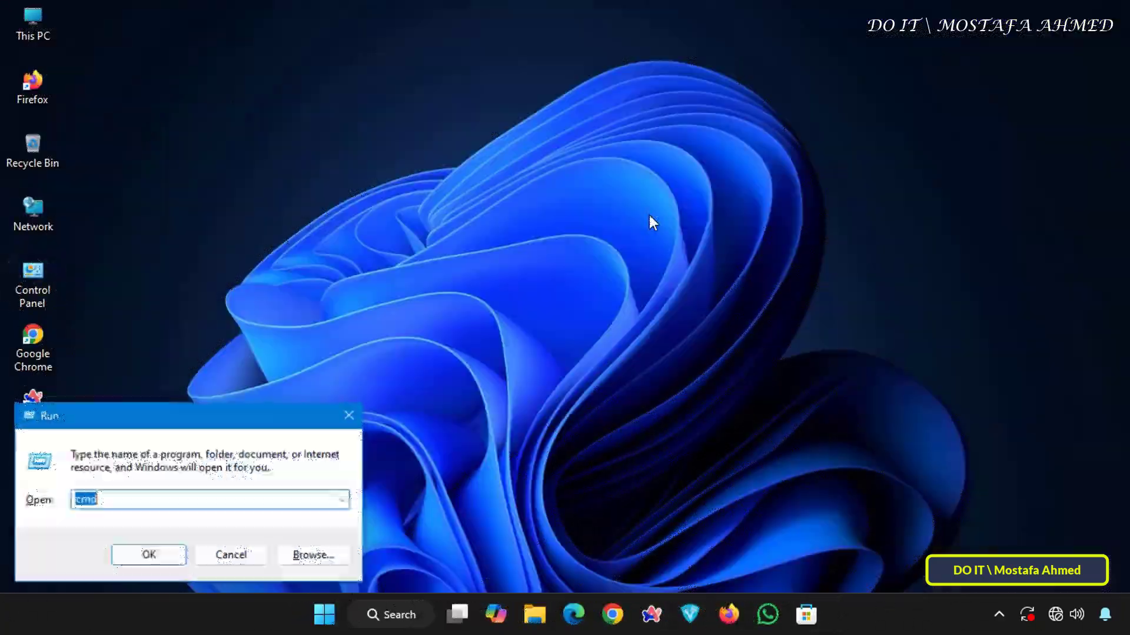
Step: On the second client, open Command Prompt and ping the server at 10.0.0.200 and the first client at 172.16.1.50
{"action": "key", "text": "Escape"}
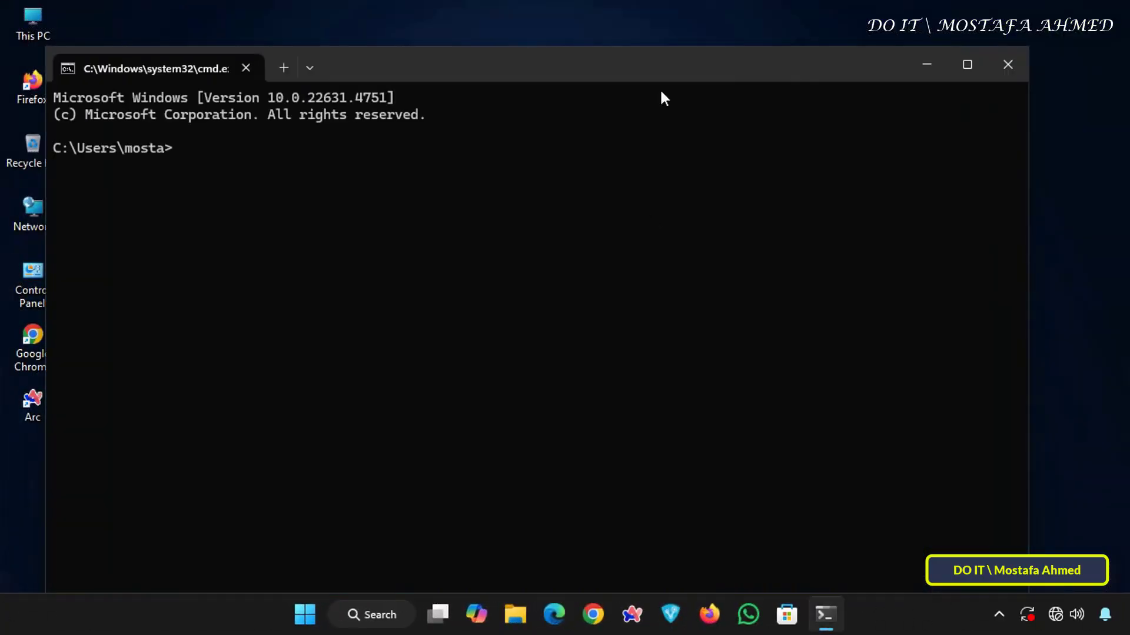
{"action": "type", "text": "ping "}
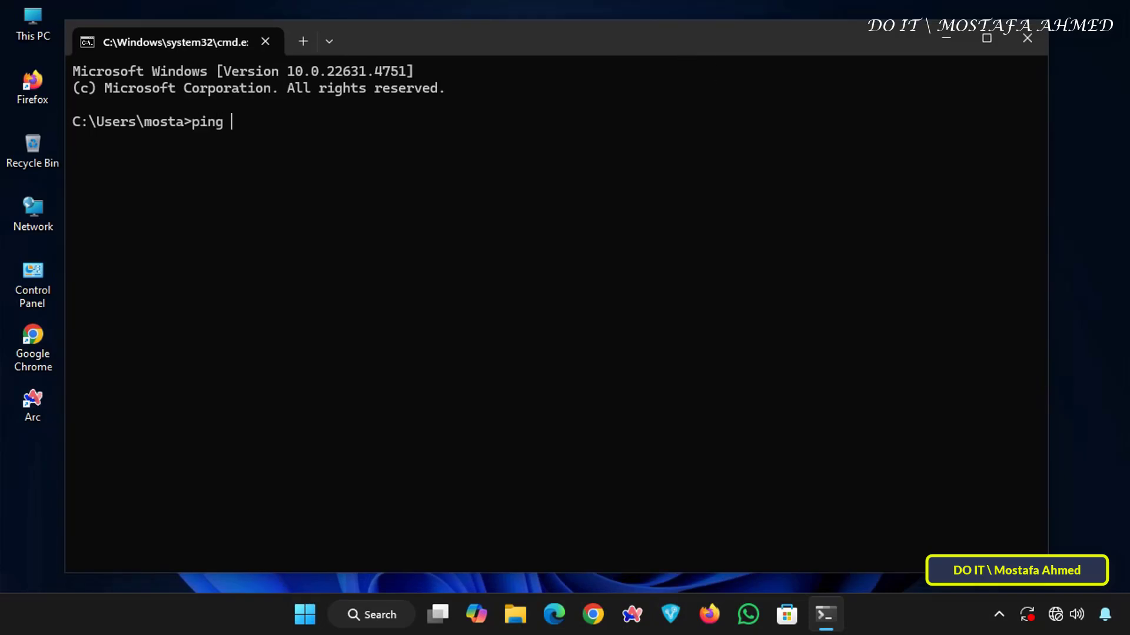
{"action": "type", "text": "10.0.0.200"}
{"action": "key", "text": "Return"}
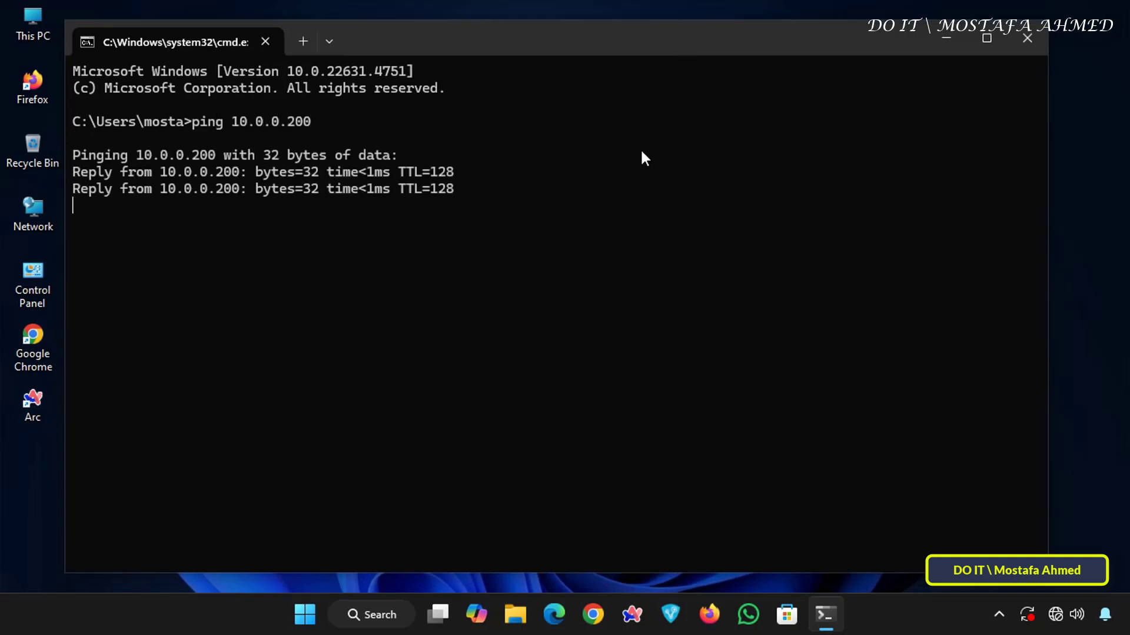
{"action": "type", "text": "p"}
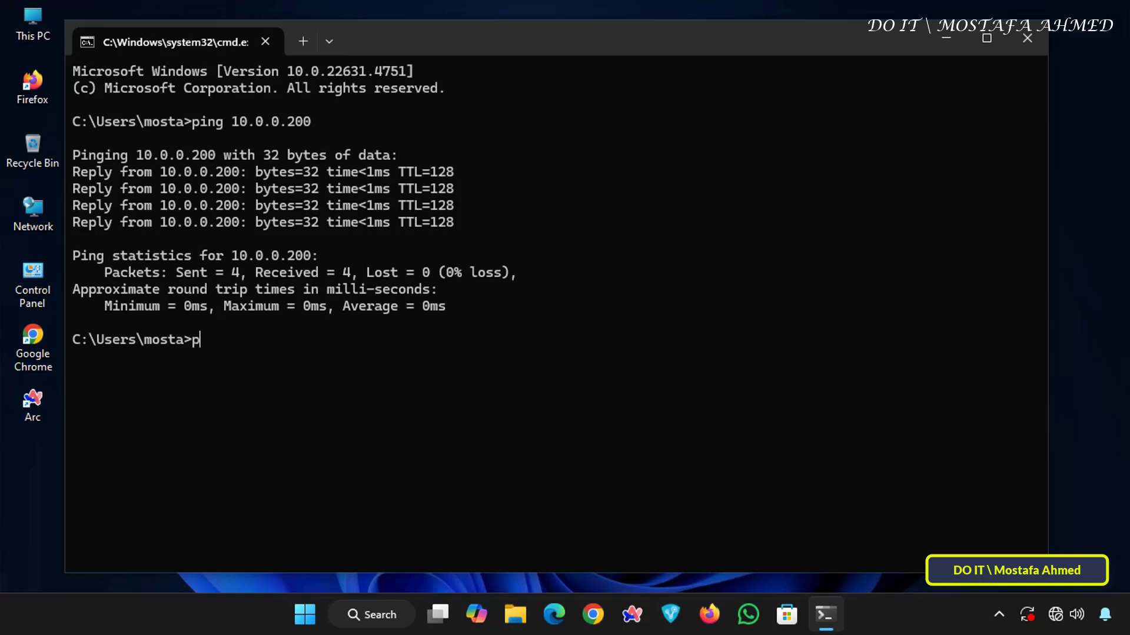
{"action": "type", "text": "ing 172.16.1.50"}
{"action": "key", "text": "Return"}
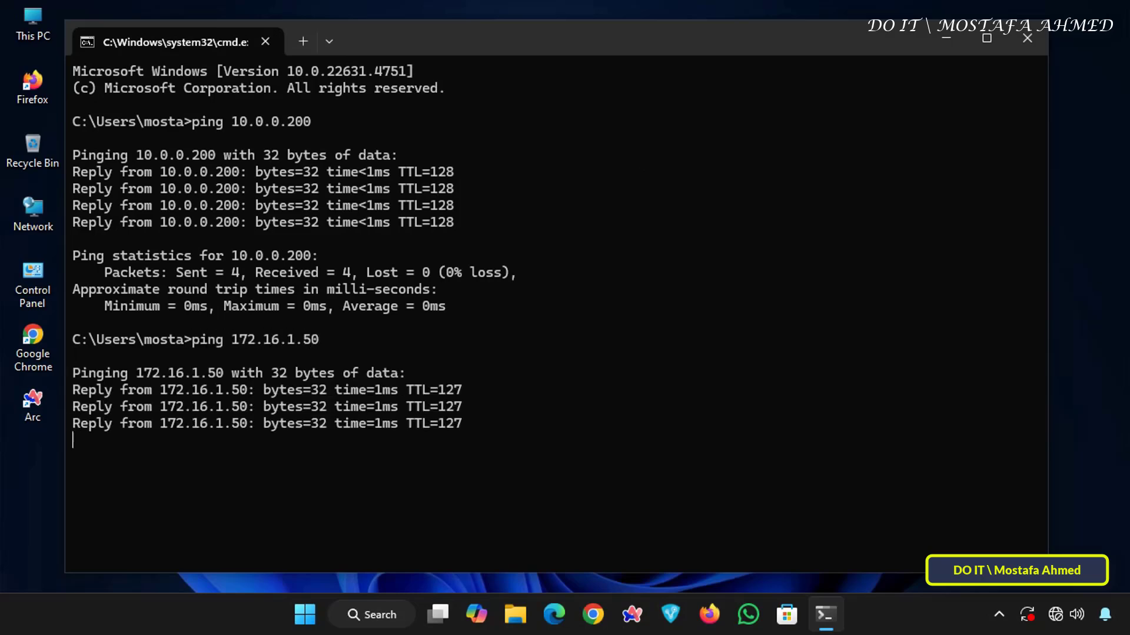